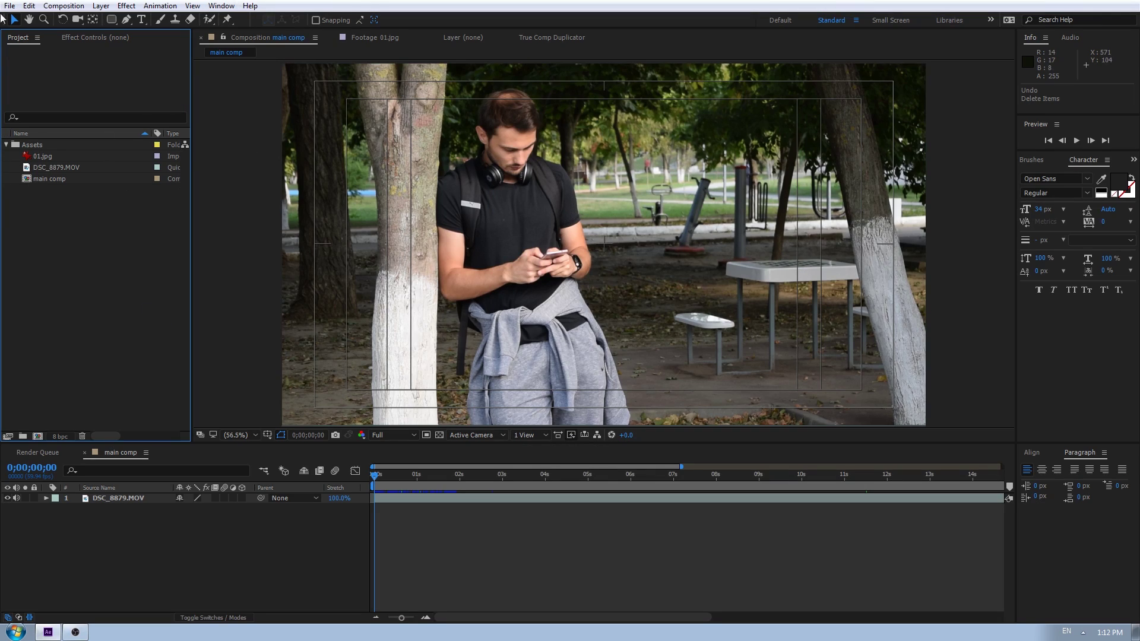
Preview the 01.jpg chat screenshot, then return to the main comp viewer
double_click(43, 156)
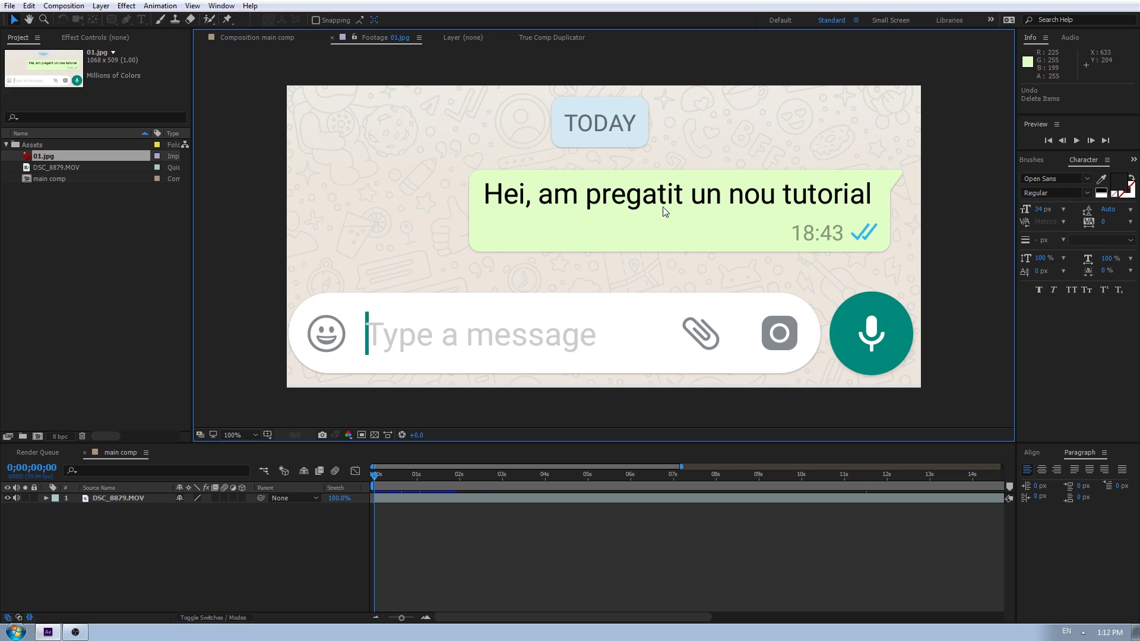
click(246, 38)
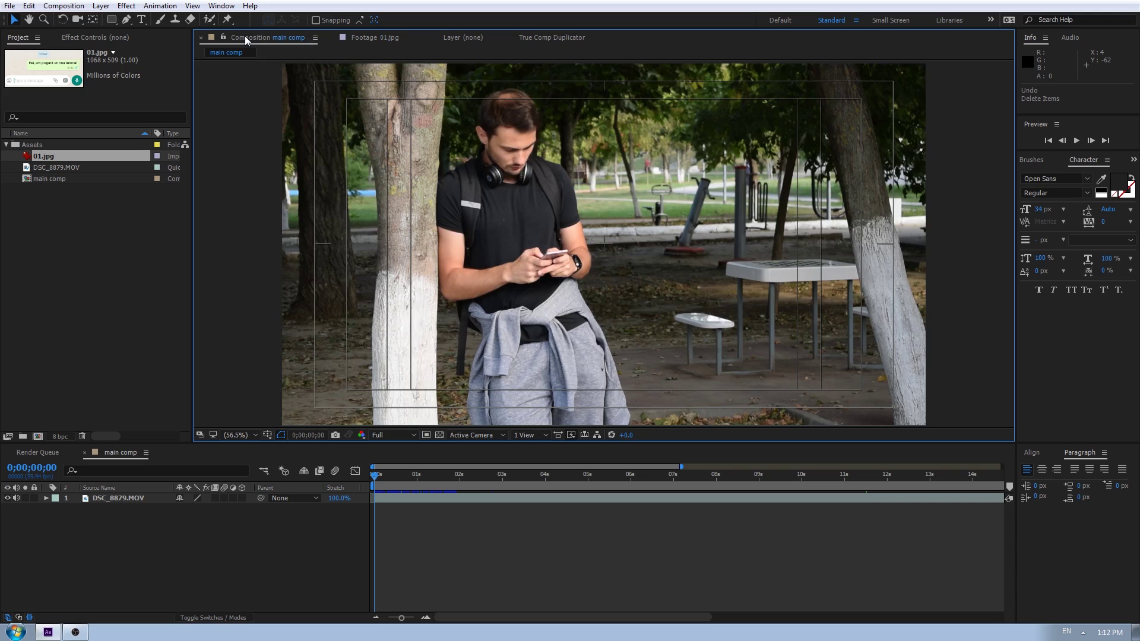
Create a 700×400 composition named 'bula 1' at 59.94 fps, 20 seconds long
right_click(47, 243)
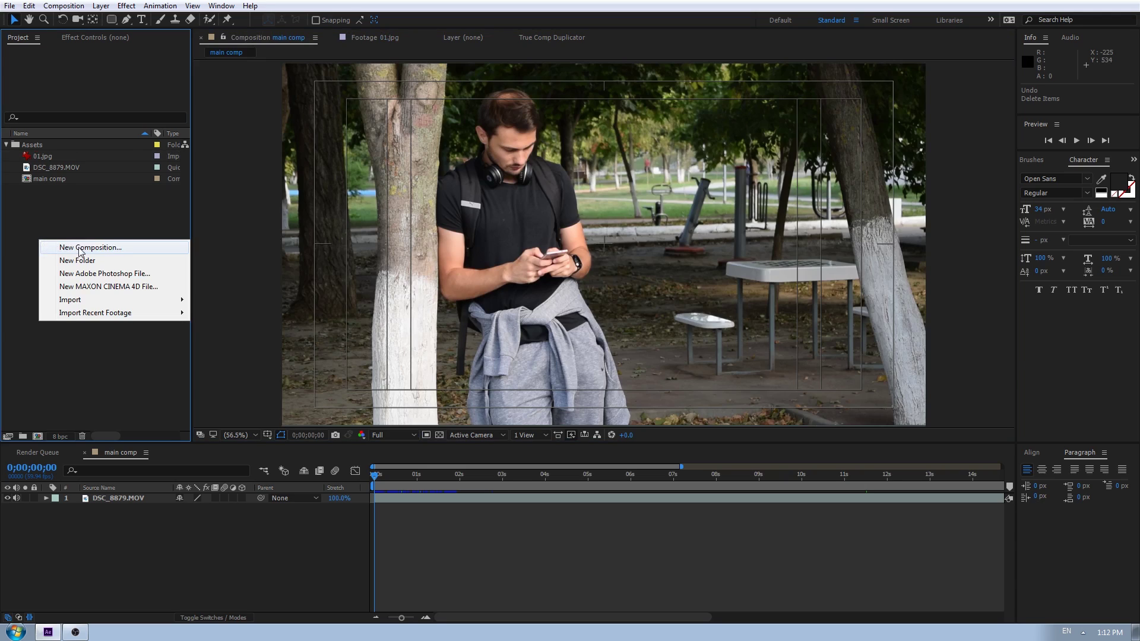
click(159, 246)
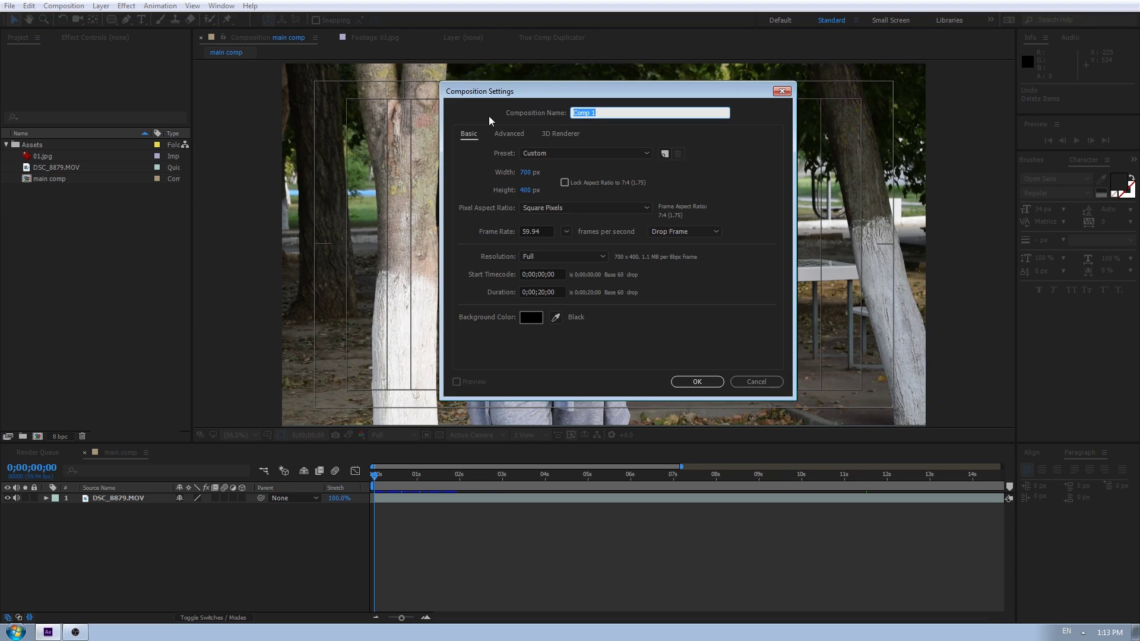
text(bula)
drag(586, 95, 354, 105)
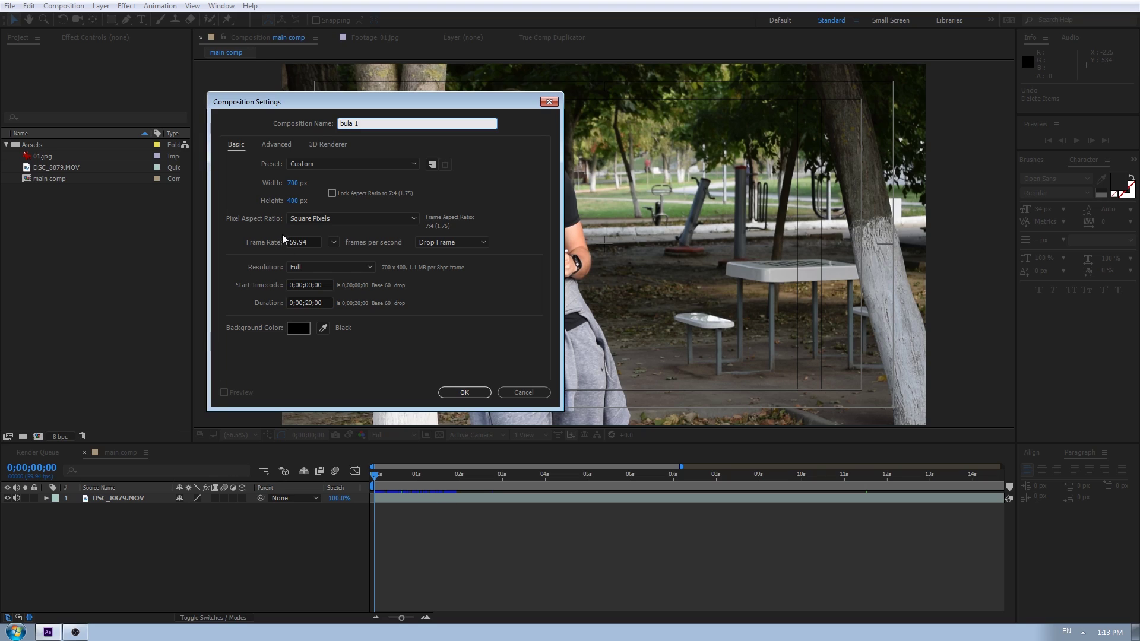
click(313, 243)
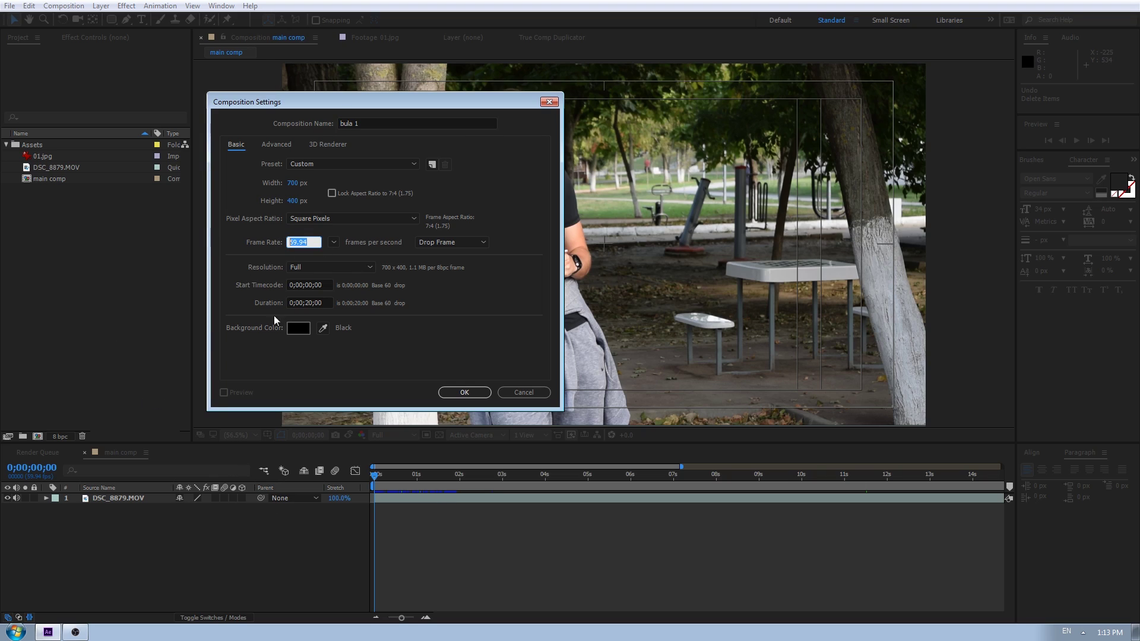
drag(296, 298, 314, 374)
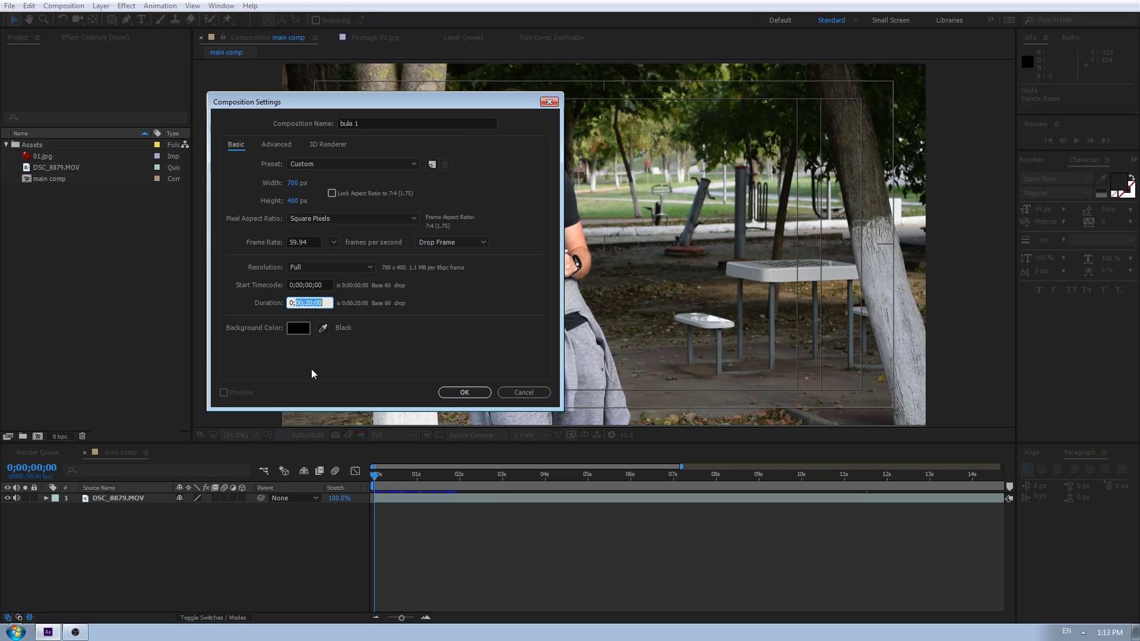
click(465, 392)
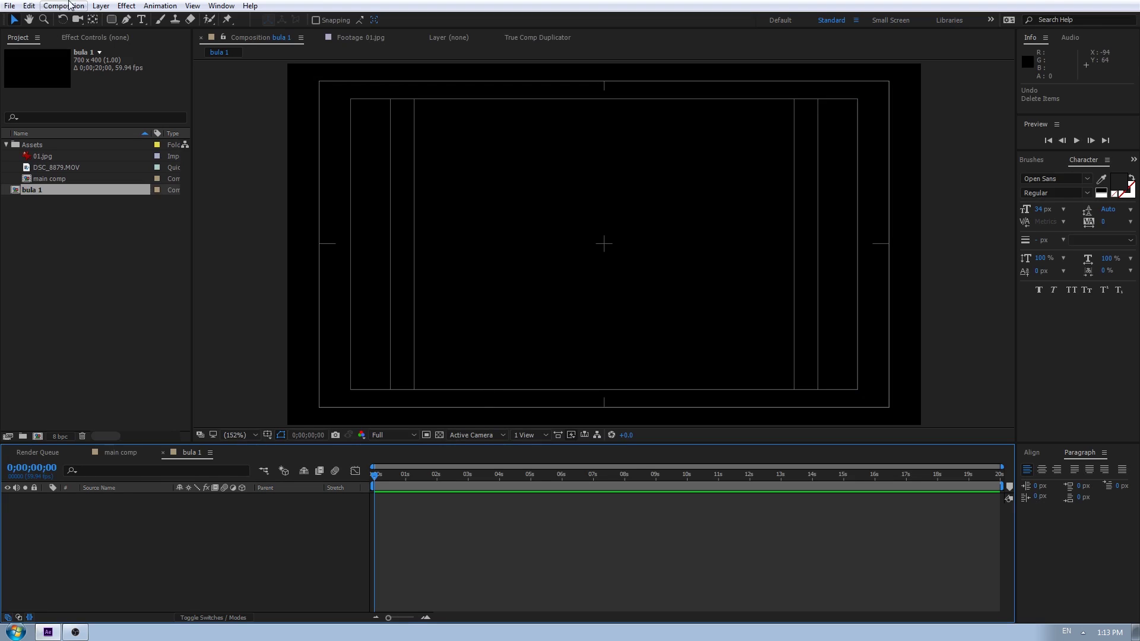
Draw a red rounded rectangle across the comp and centre its anchor point and position
click(112, 23)
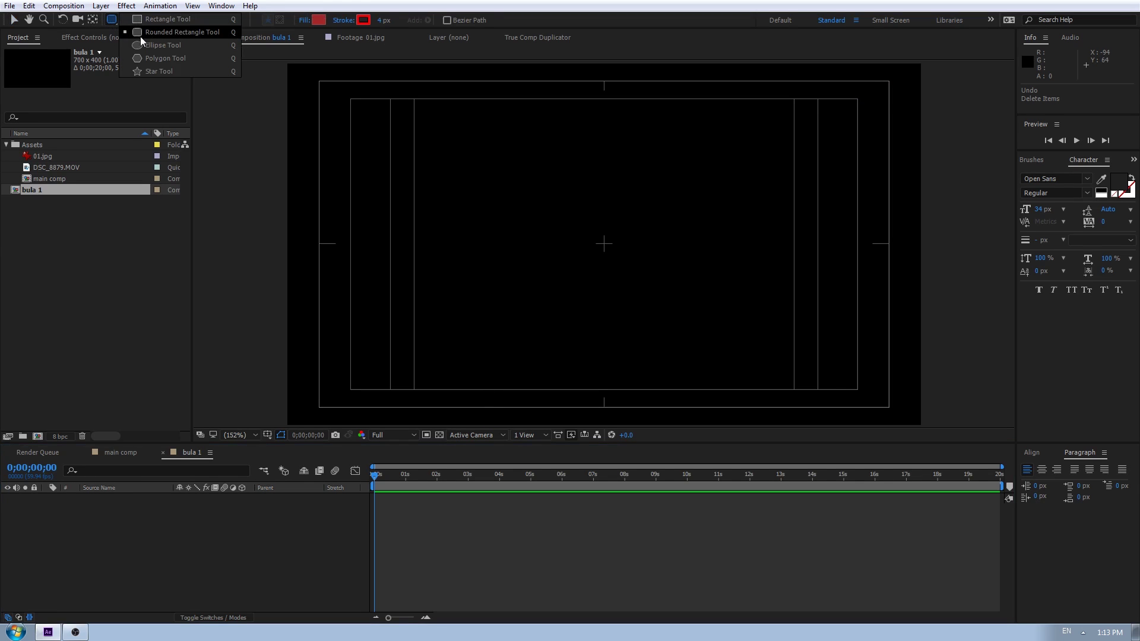
click(212, 32)
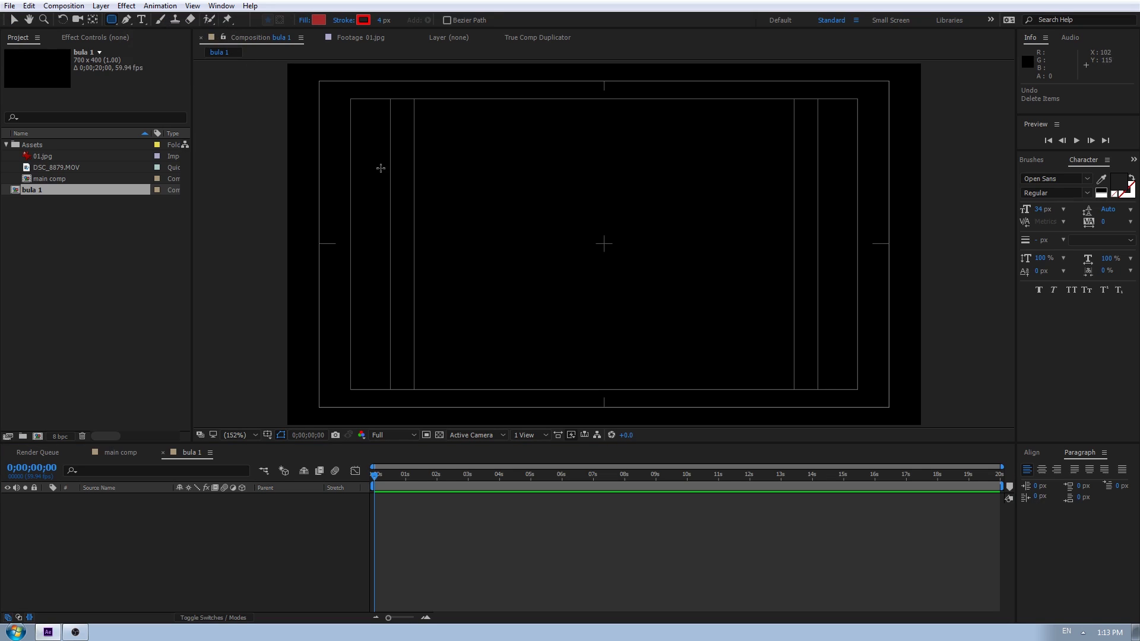
drag(344, 170, 876, 295)
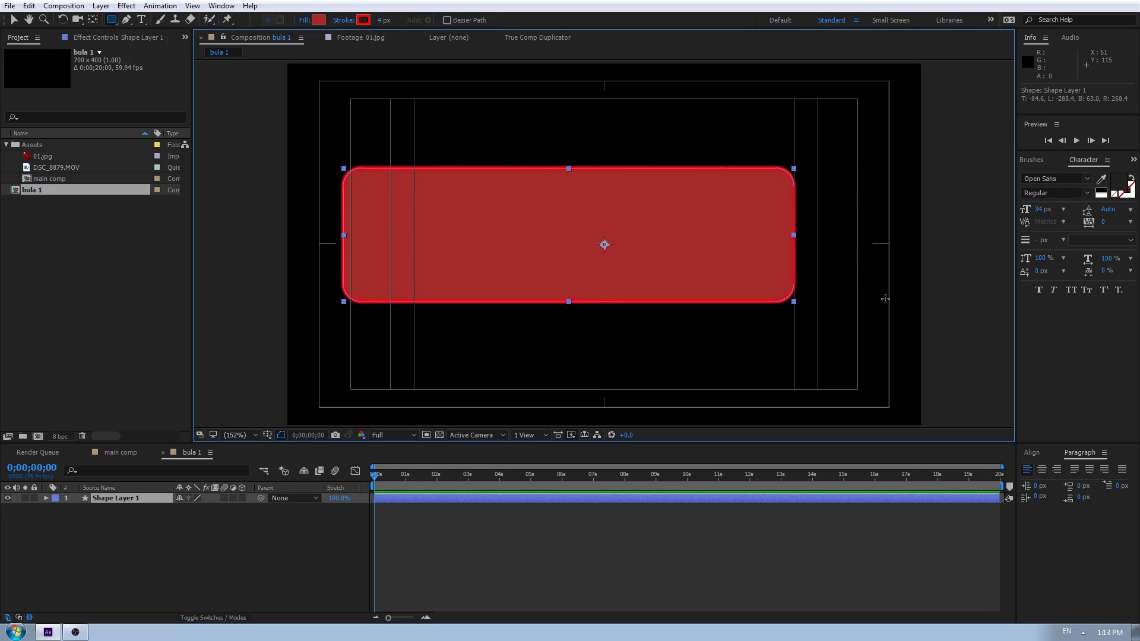
drag(876, 296, 870, 295)
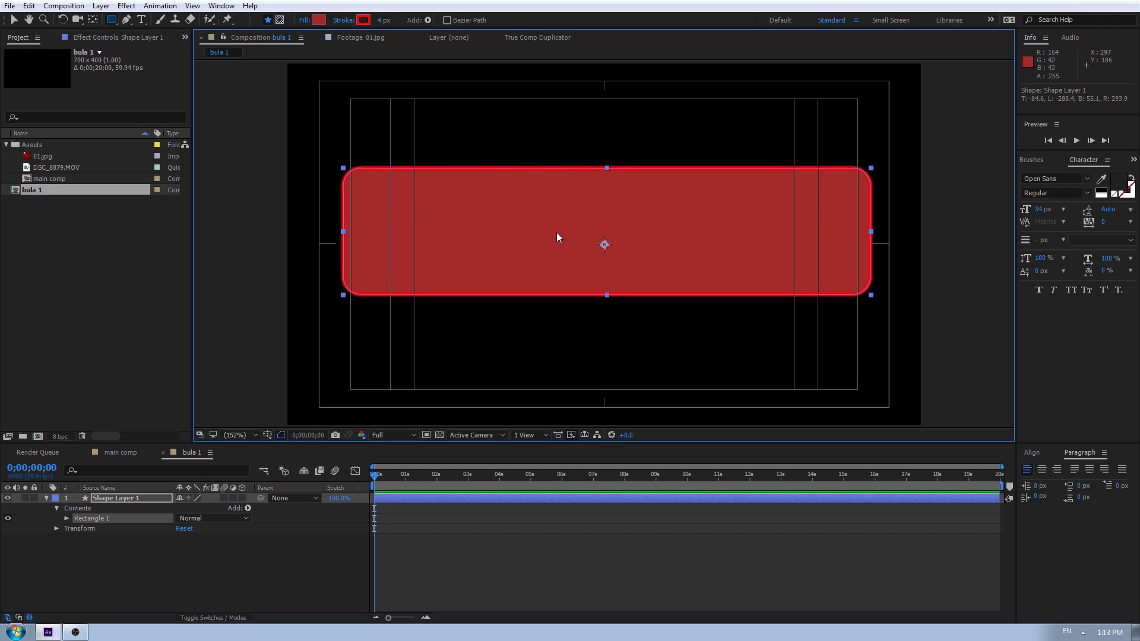
key(ctrl+alt+Home)
key(ctrl+Home)
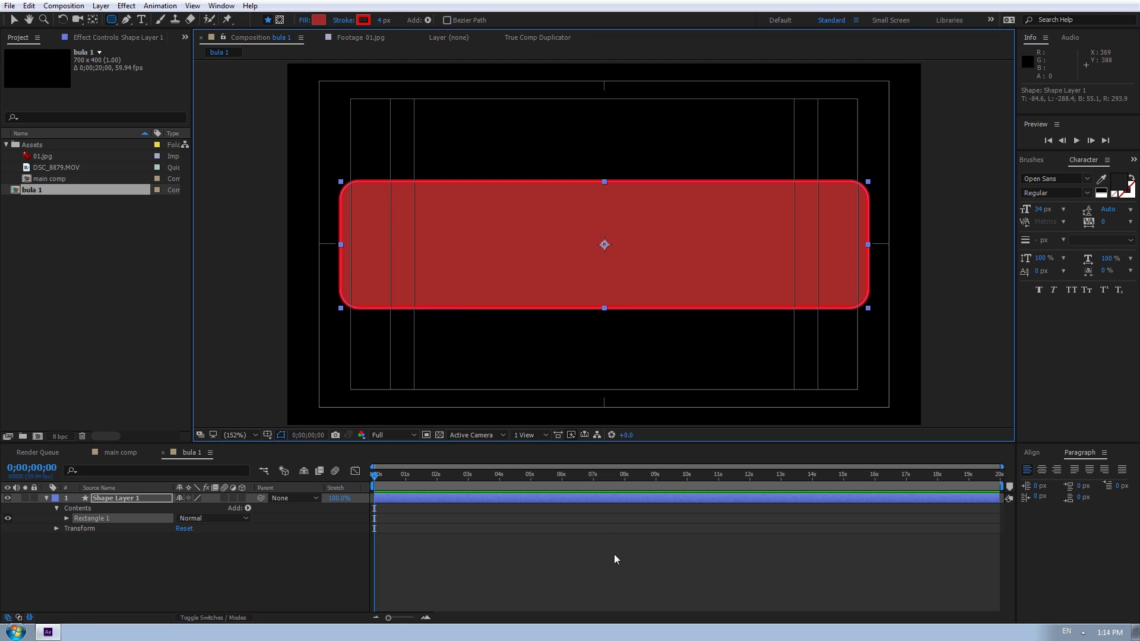
Turn off the rectangle's Stroke 1, leaving a plain red bar
click(613, 558)
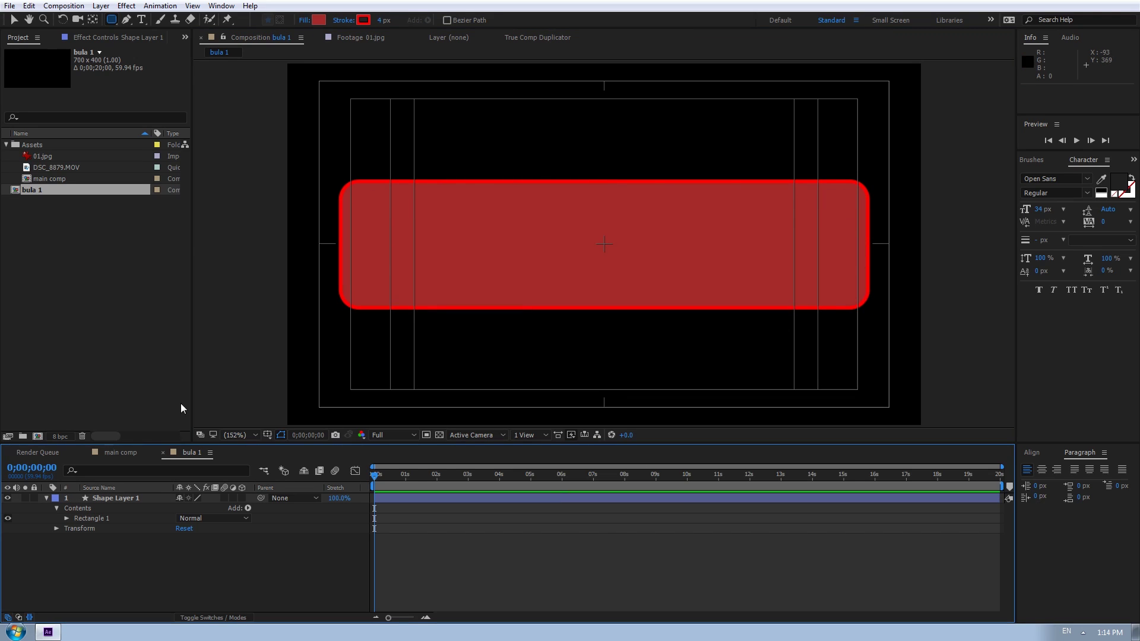
click(127, 504)
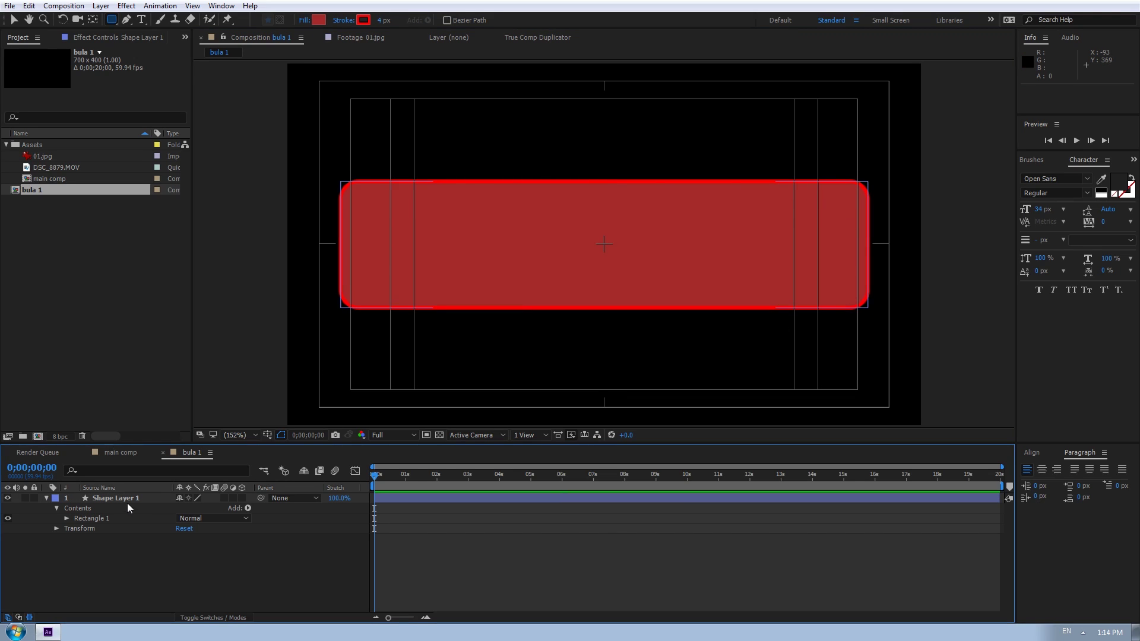
click(67, 518)
click(99, 537)
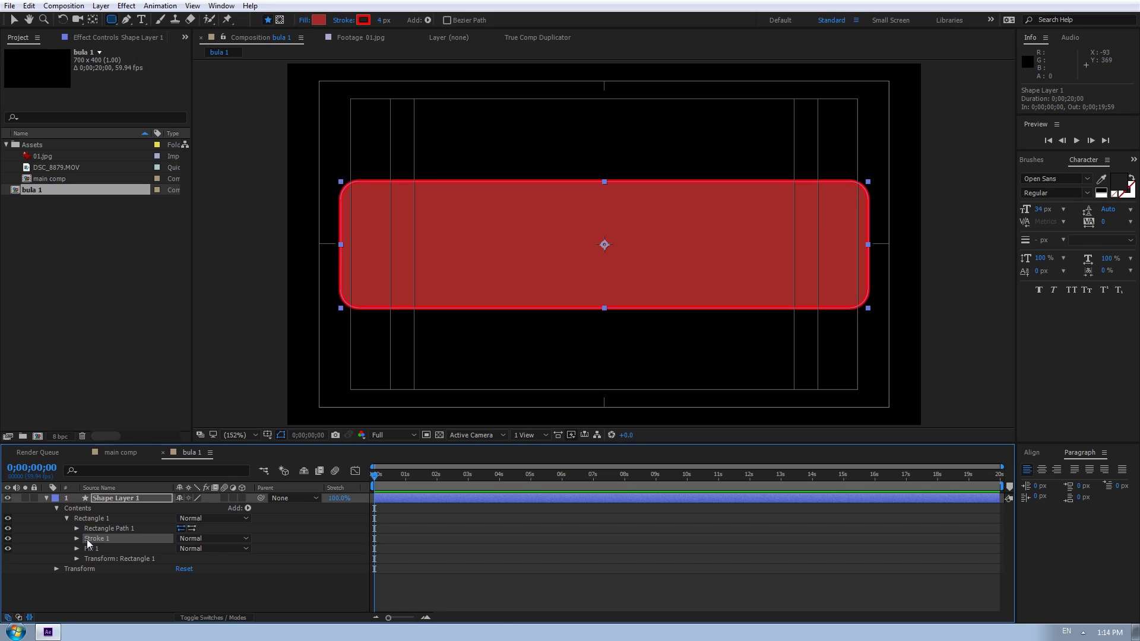
click(8, 539)
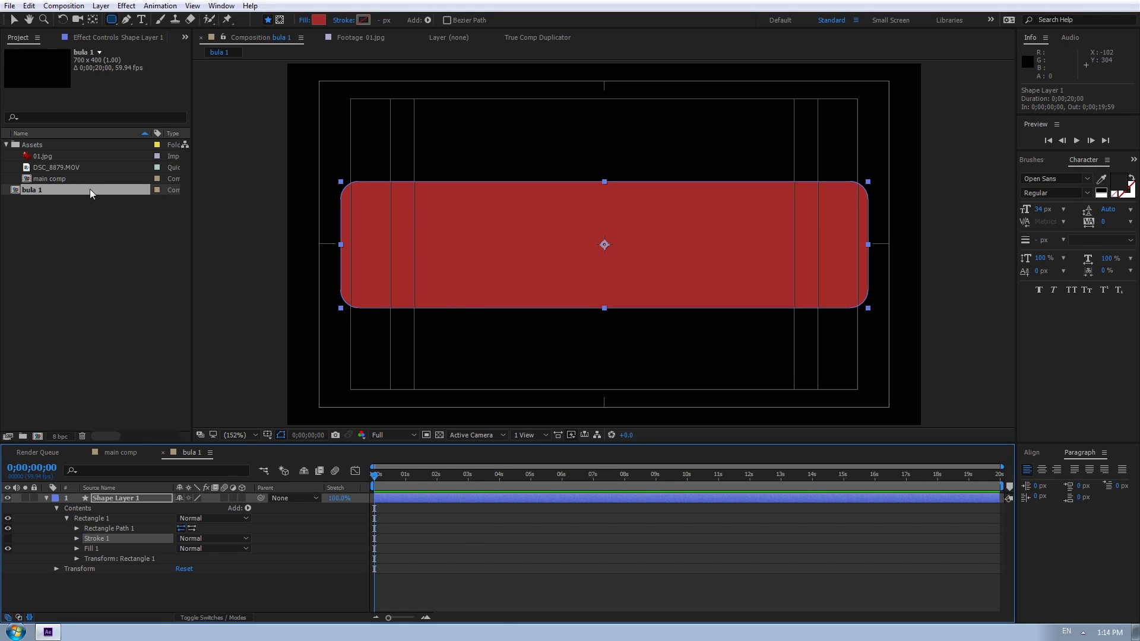
Add 01.jpg to bula 1 and align its chat bubble over the rectangle
drag(44, 156, 120, 496)
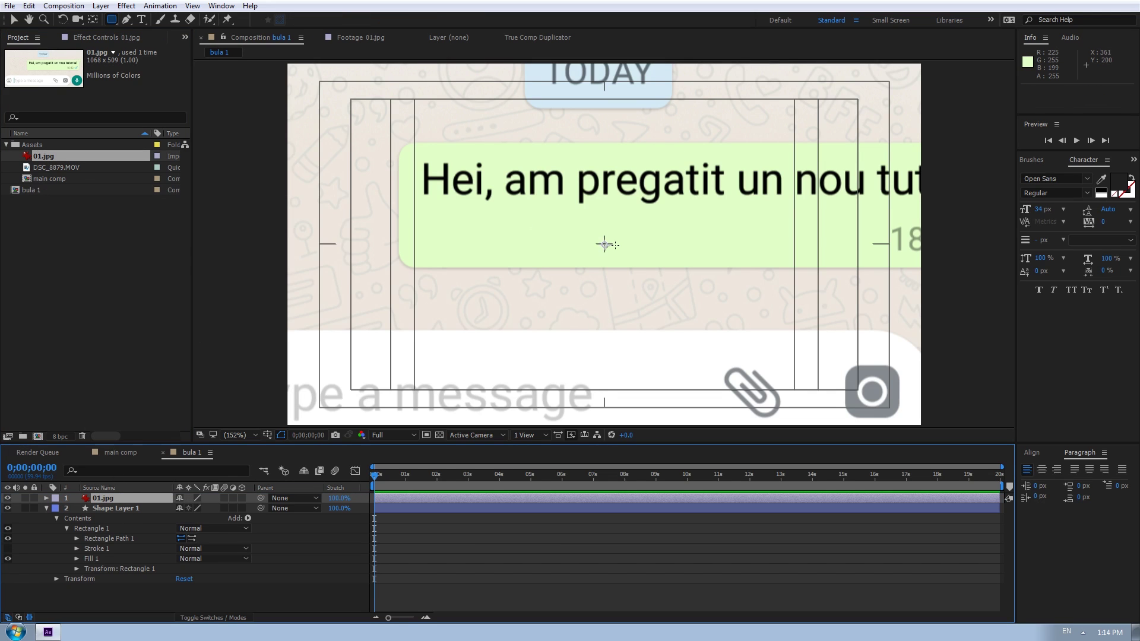
key(v)
mouse_move(775, 248)
mouse_down()
mouse_move(428, 286)
mouse_move(462, 287)
mouse_up()
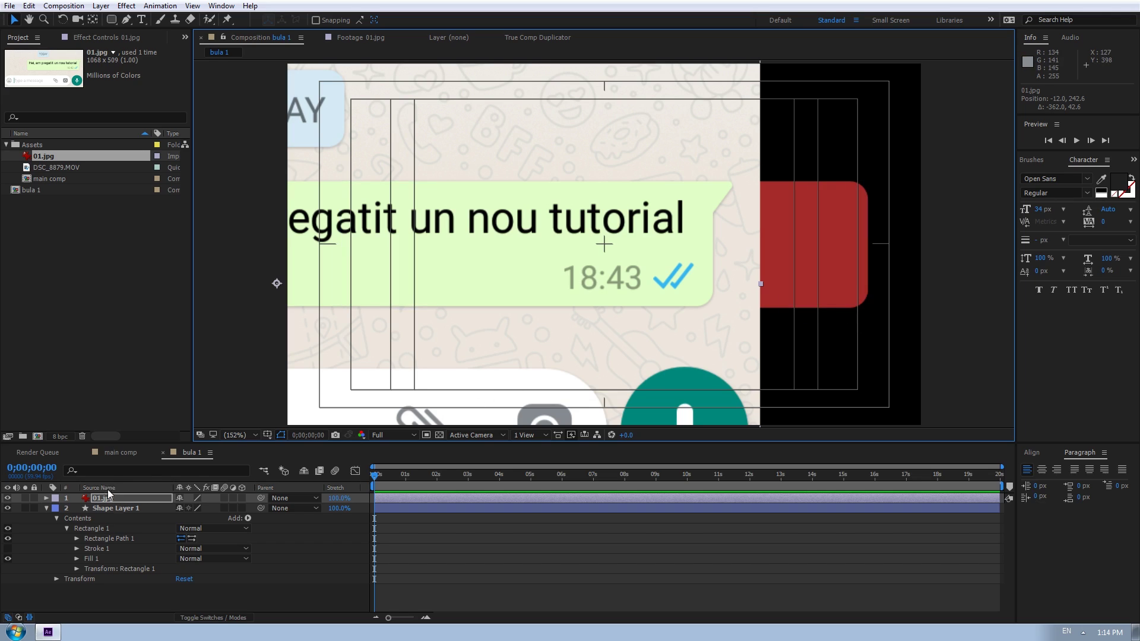
Set the rectangle path's Roundness to 17 and hide the 01.jpg reference layer
click(117, 508)
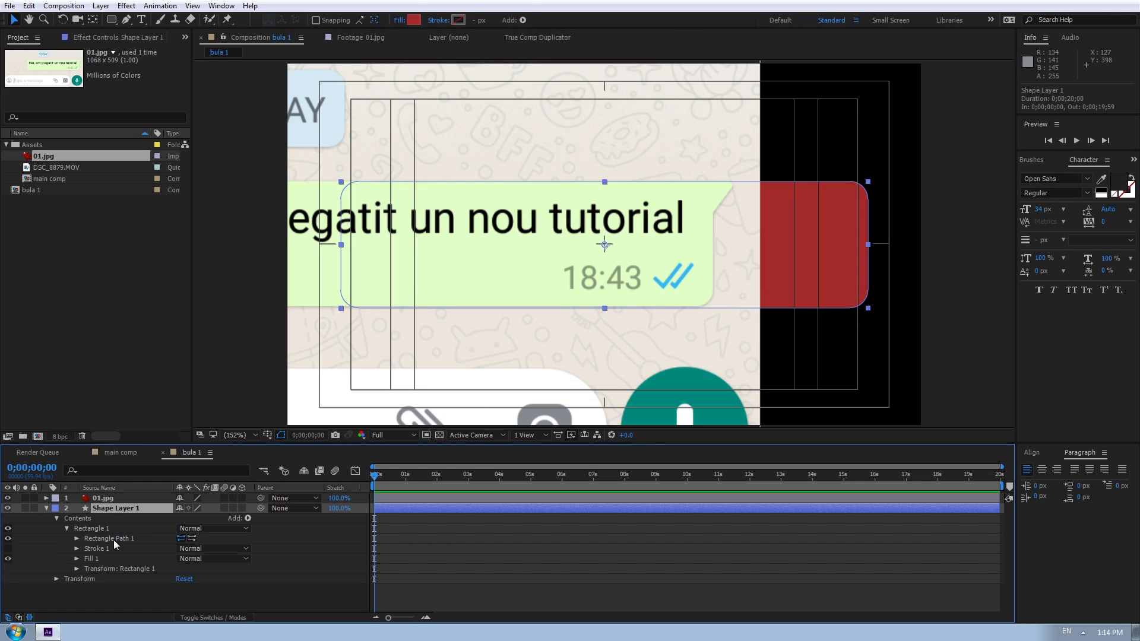
click(77, 539)
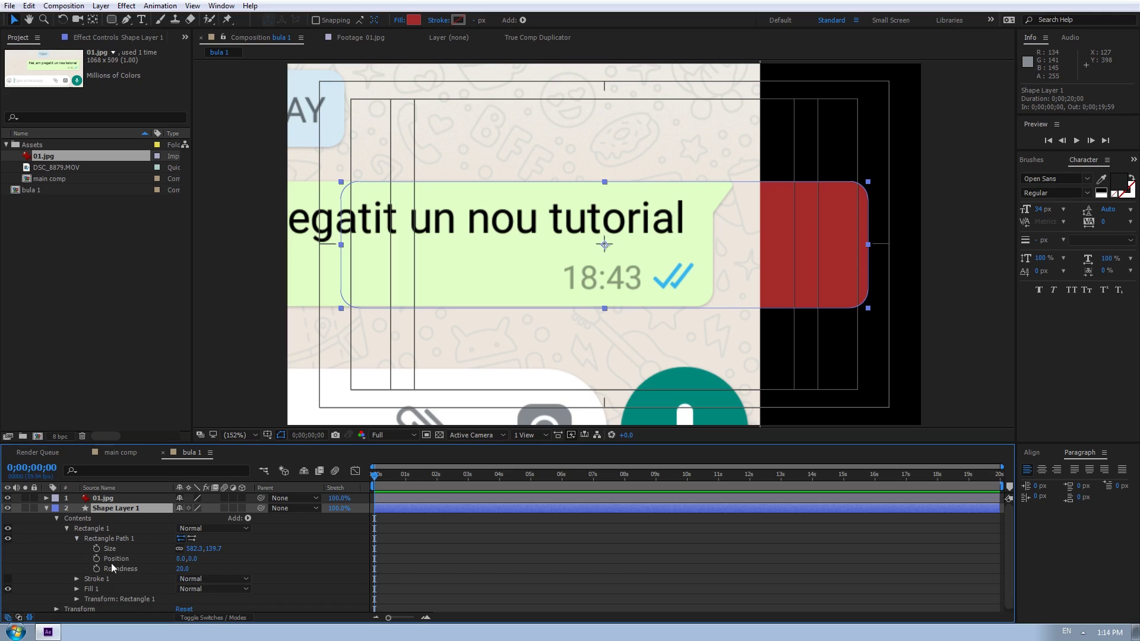
click(112, 567)
click(182, 568)
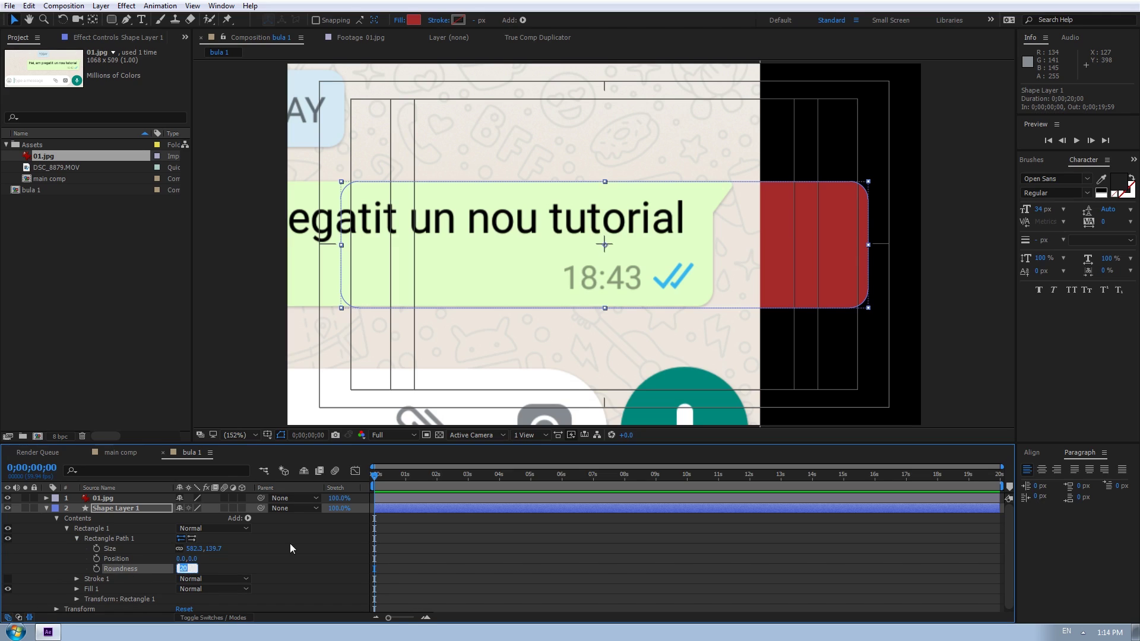
text(17)
key(Return)
click(103, 498)
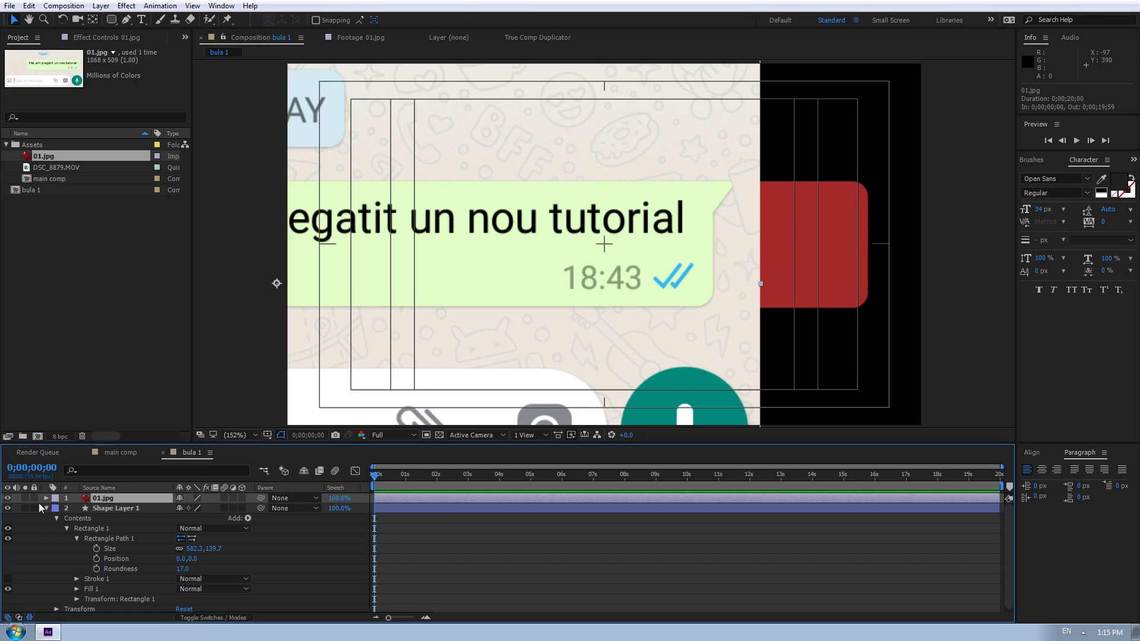
click(8, 498)
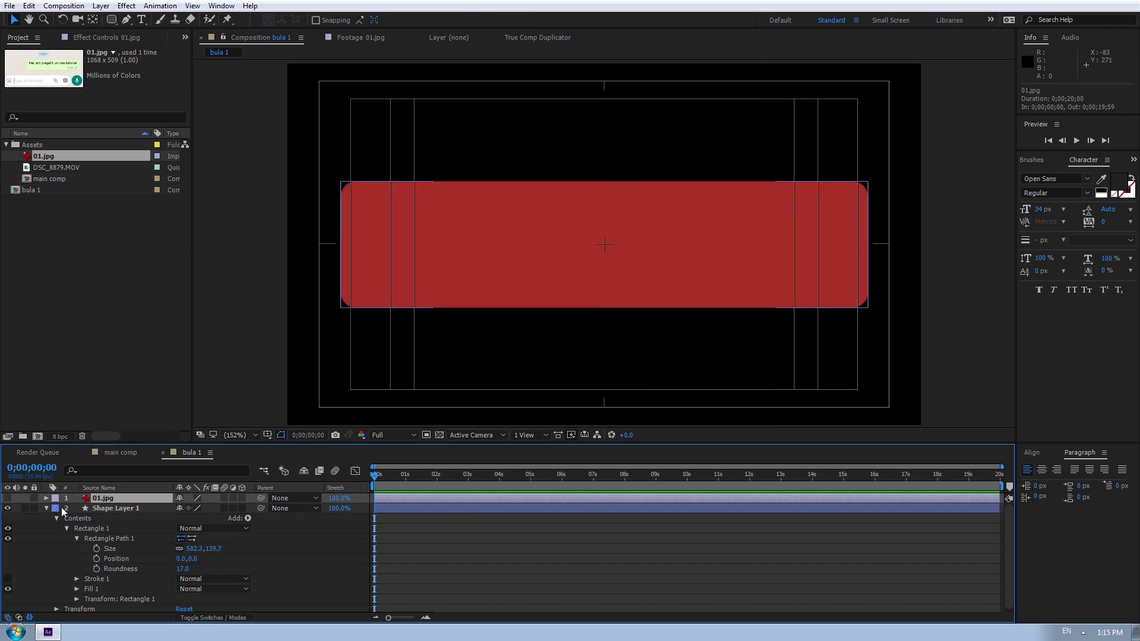
click(111, 507)
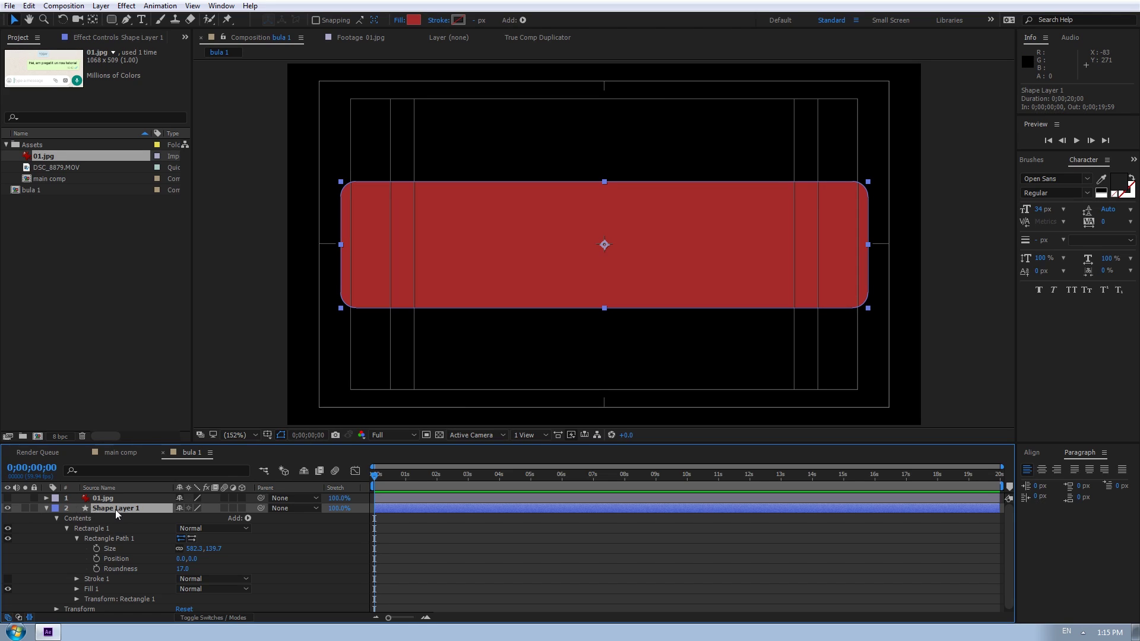
Draw a closed four-point tail path at the rectangle's top-right corner and tidy its vertices
click(47, 508)
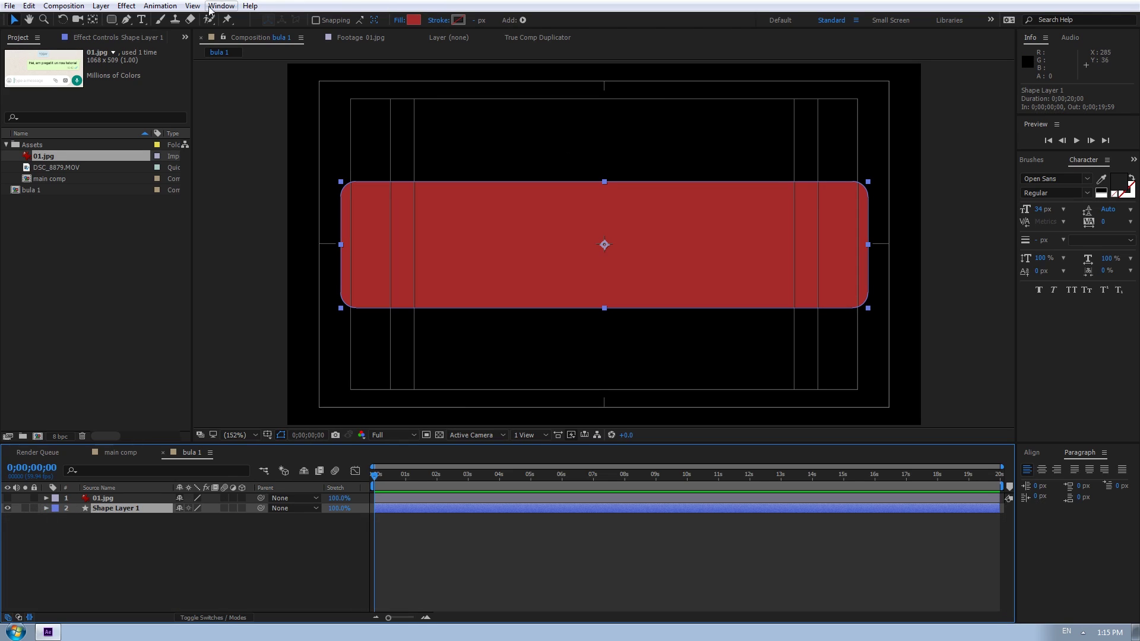
click(126, 22)
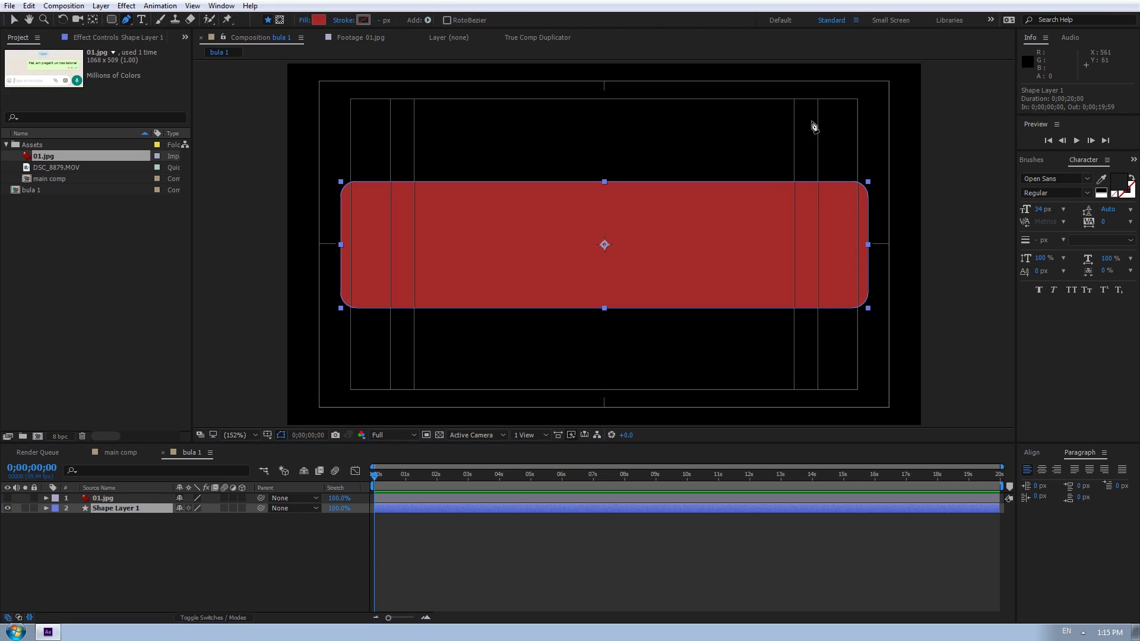
key(period)
key(period)
key(period)
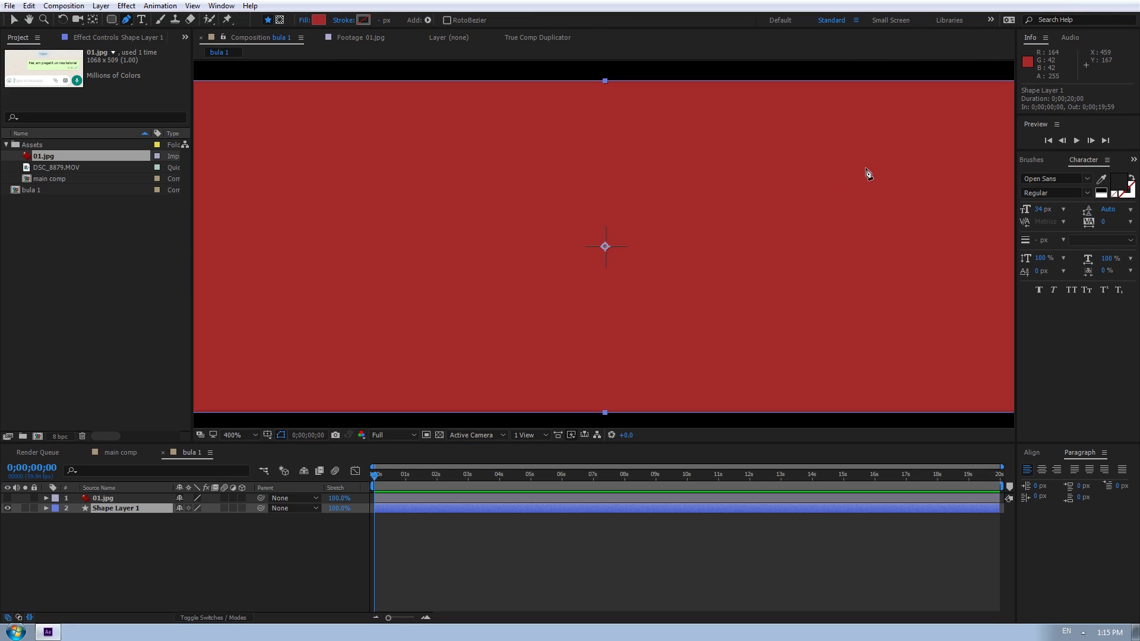
mouse_move(866, 168)
mouse_down()
mouse_move(383, 212)
mouse_move(451, 260)
mouse_up()
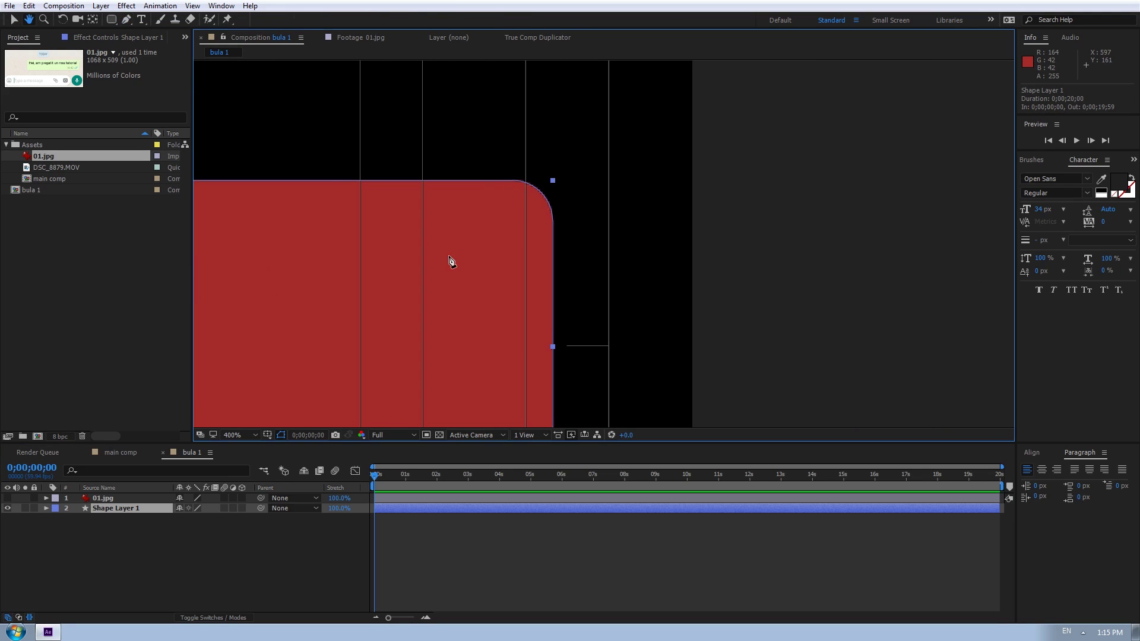
click(462, 181)
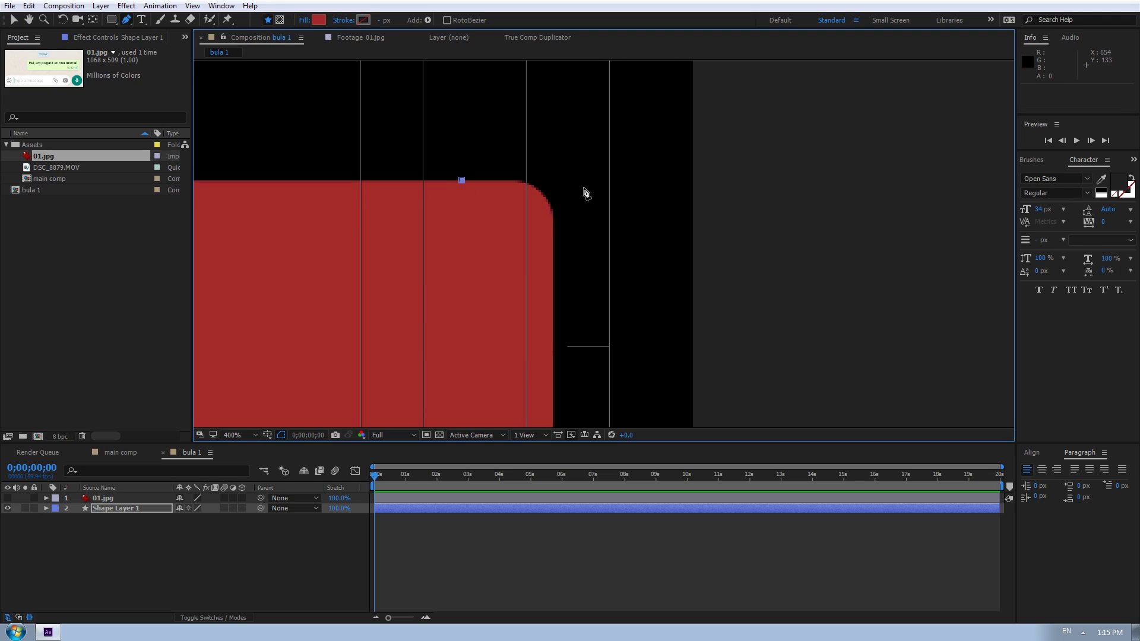
click(643, 184)
click(655, 218)
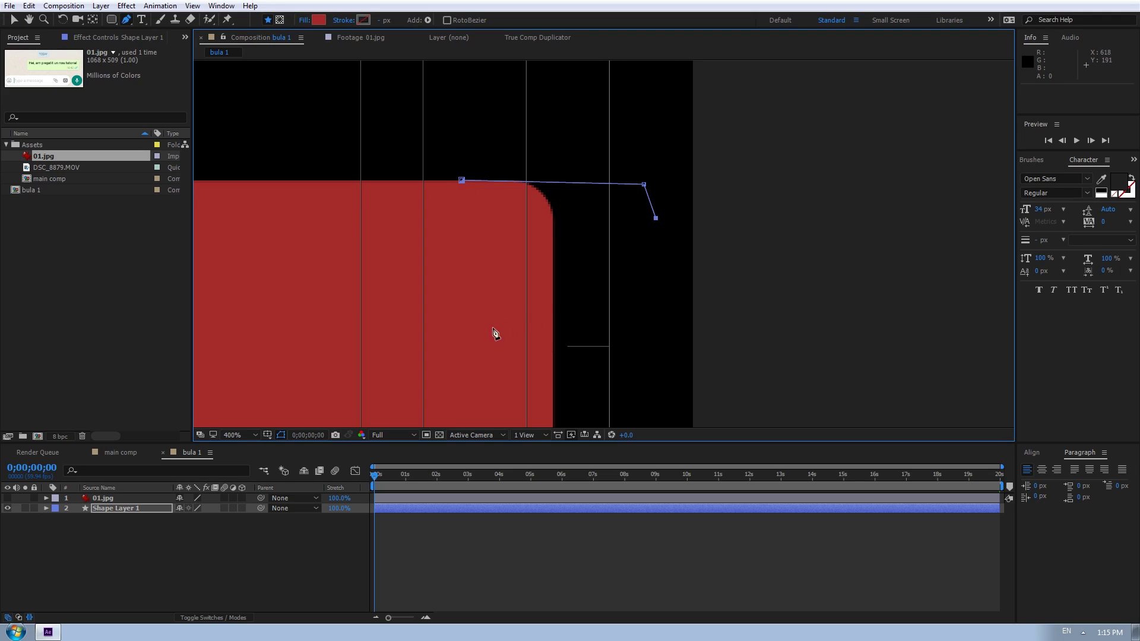
click(476, 340)
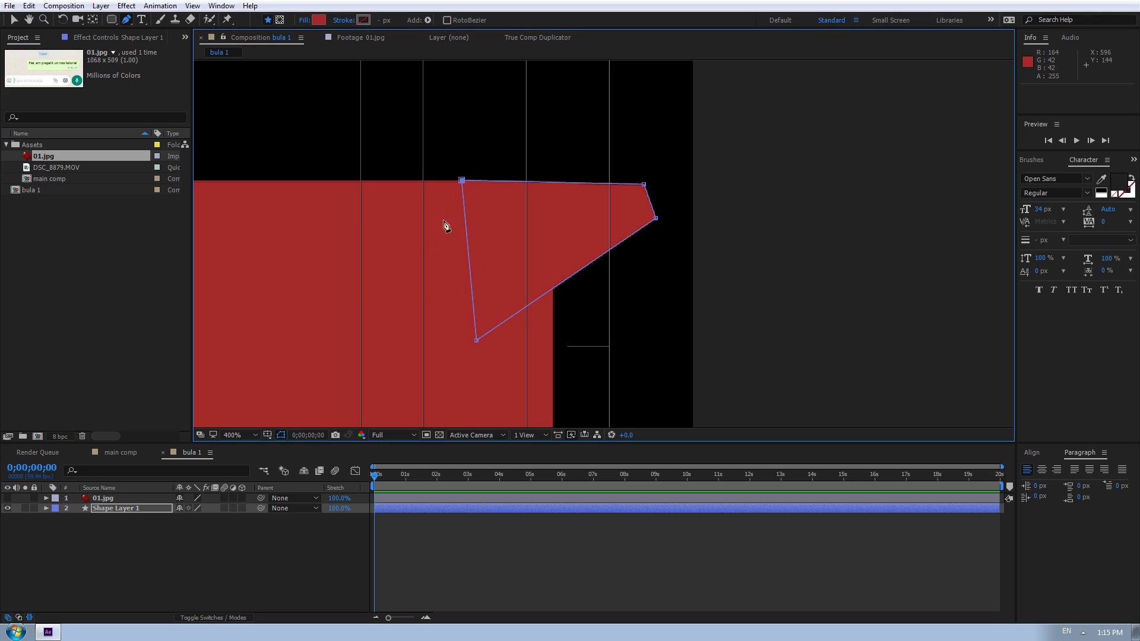
click(462, 180)
drag(643, 184, 644, 181)
drag(461, 180, 461, 182)
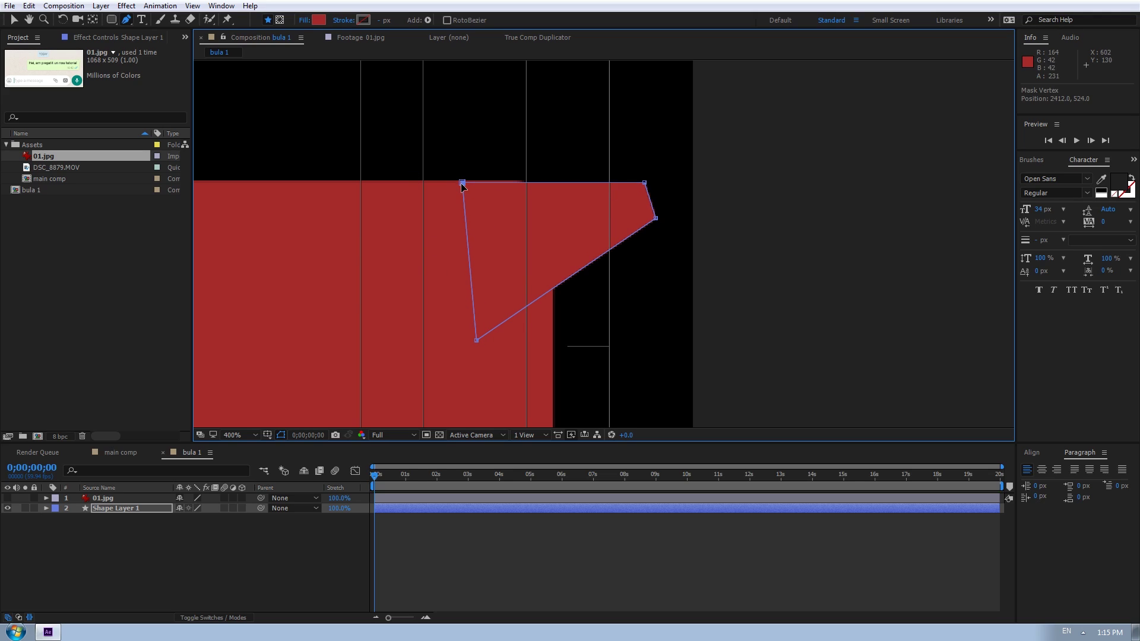
click(646, 183)
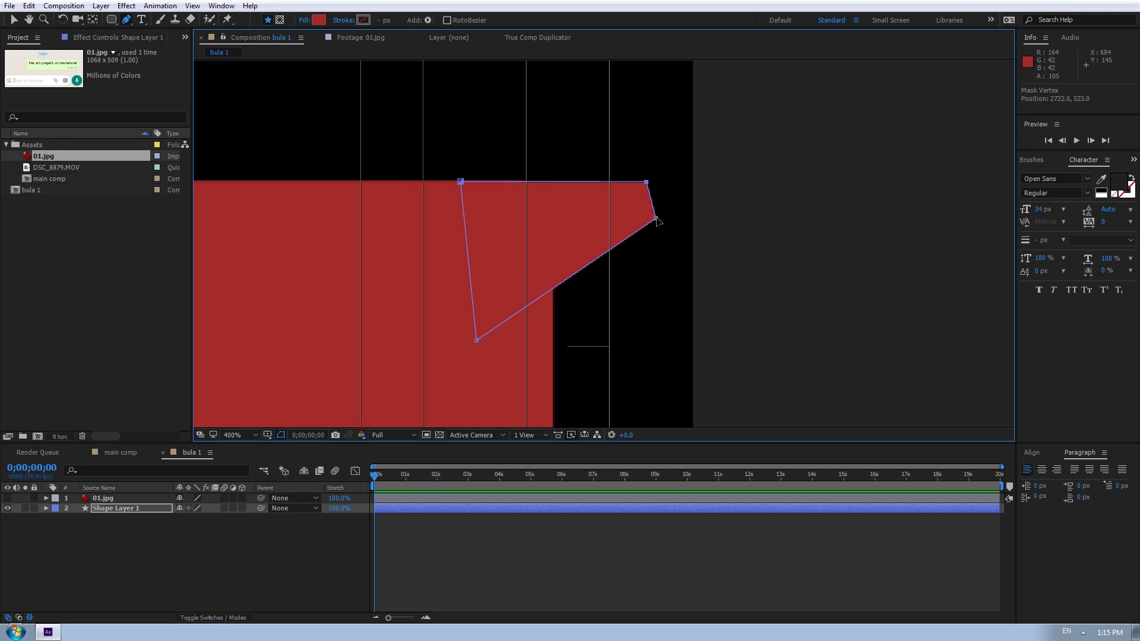
Curve the tail's top-right corner and lower edge with Bezier handles and add a top-edge point
drag(655, 218, 650, 217)
drag(475, 342, 474, 343)
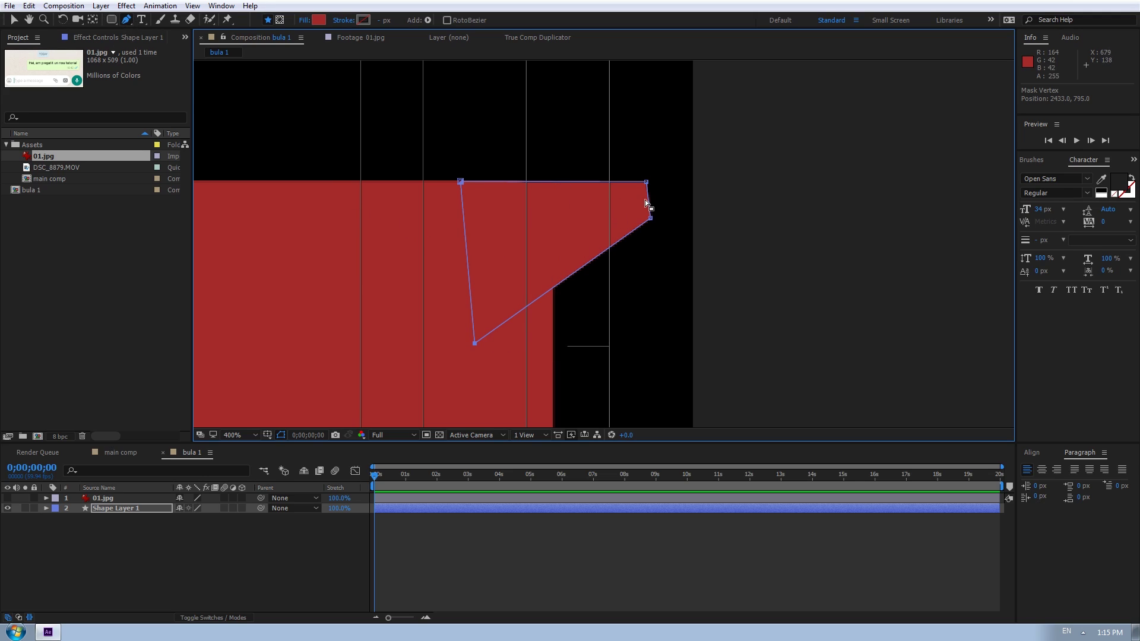
drag(646, 182, 657, 184)
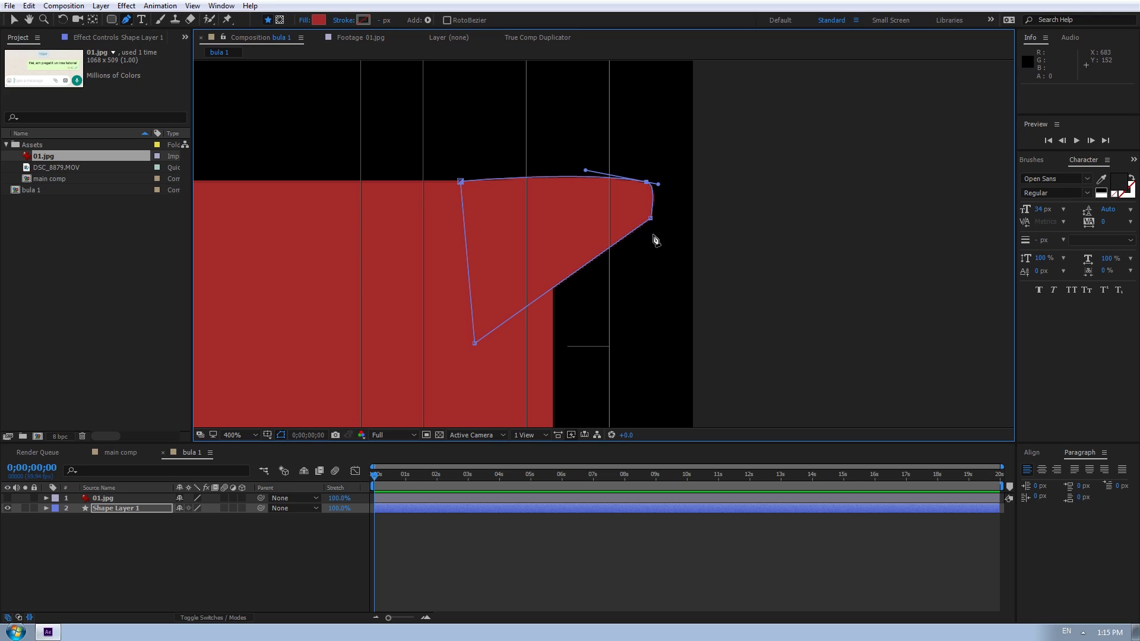
drag(651, 221, 659, 211)
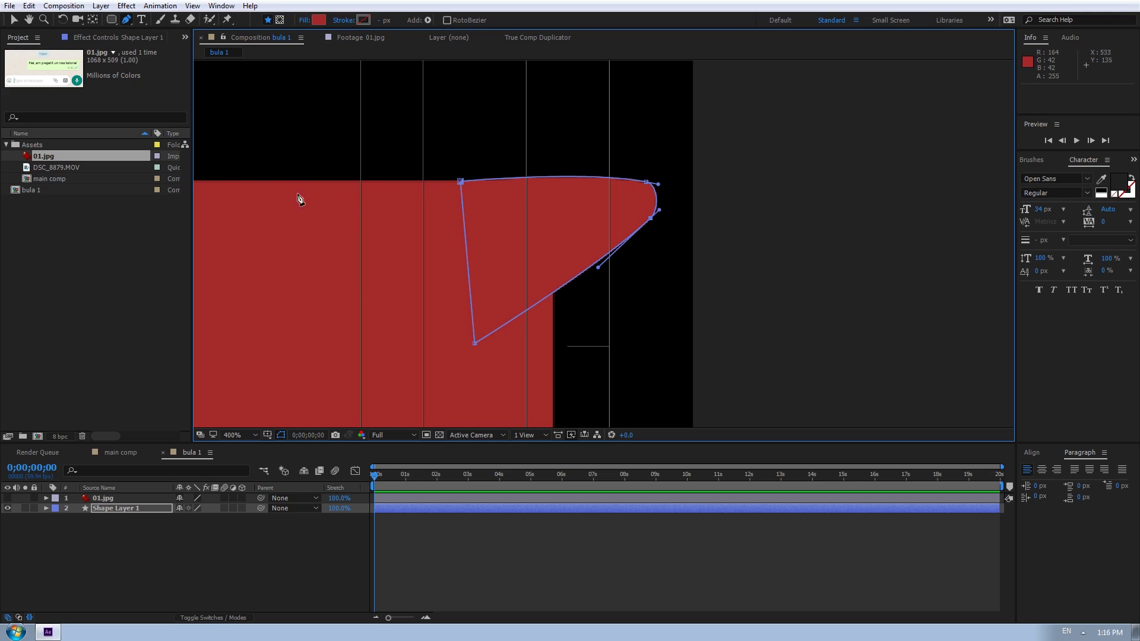
click(646, 183)
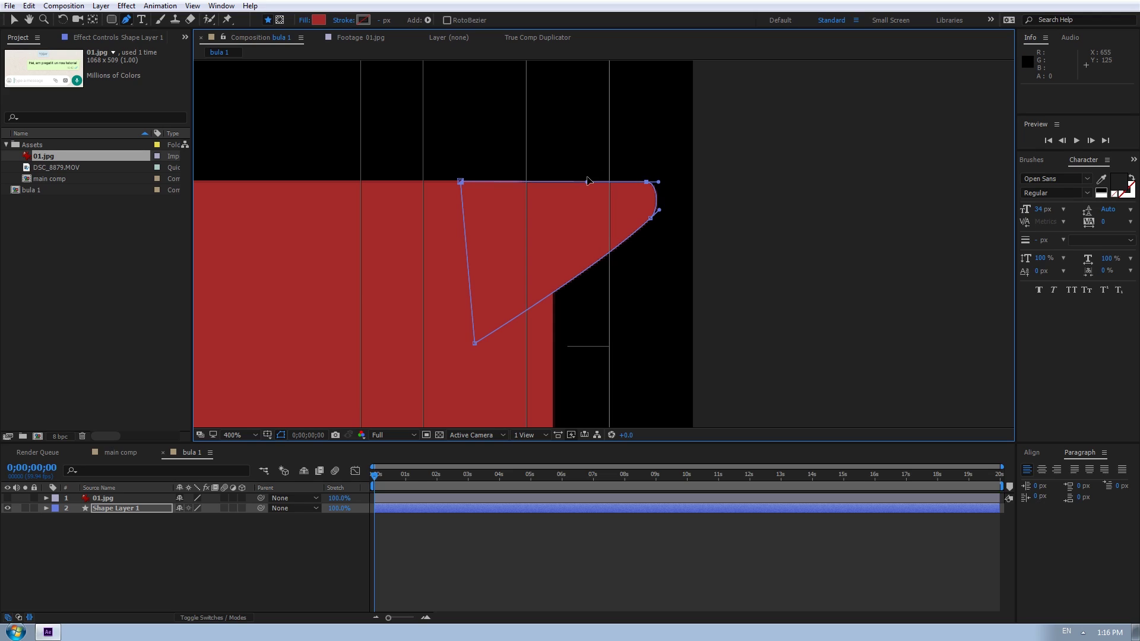
click(587, 181)
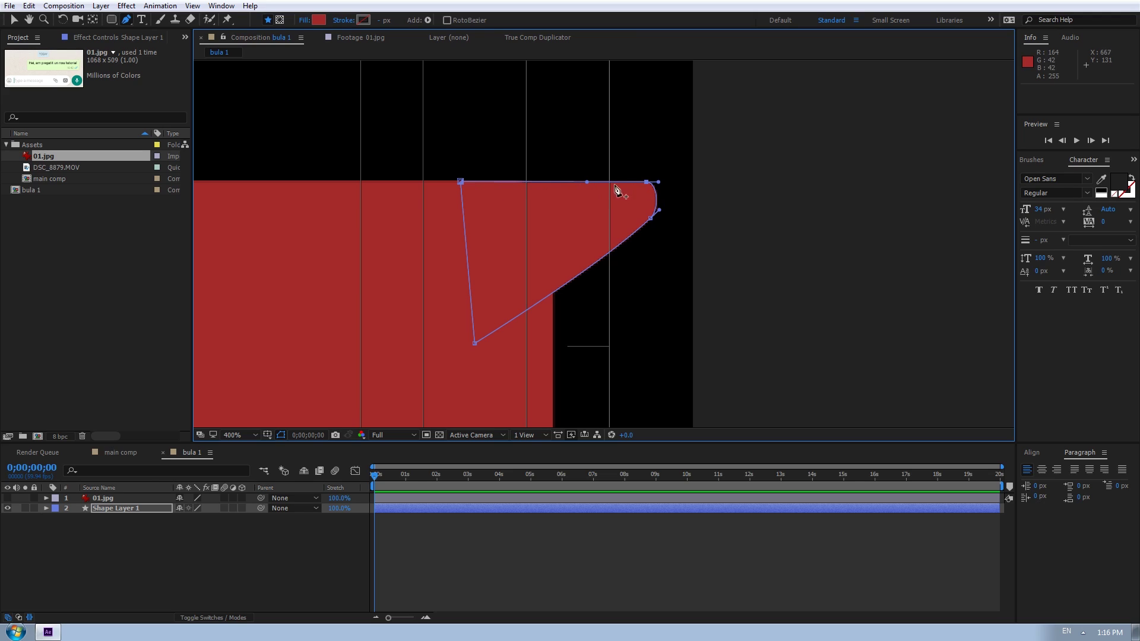
Refine the tangents at the tail's rounded tip with the Selection tool
key(v)
double_click(653, 212)
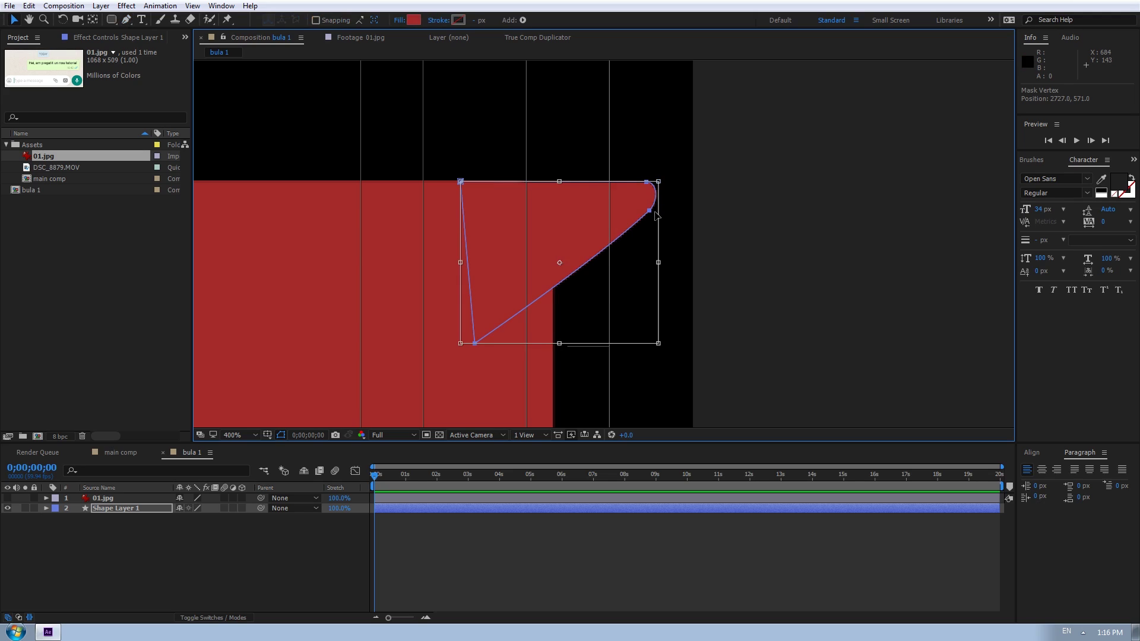
key(Escape)
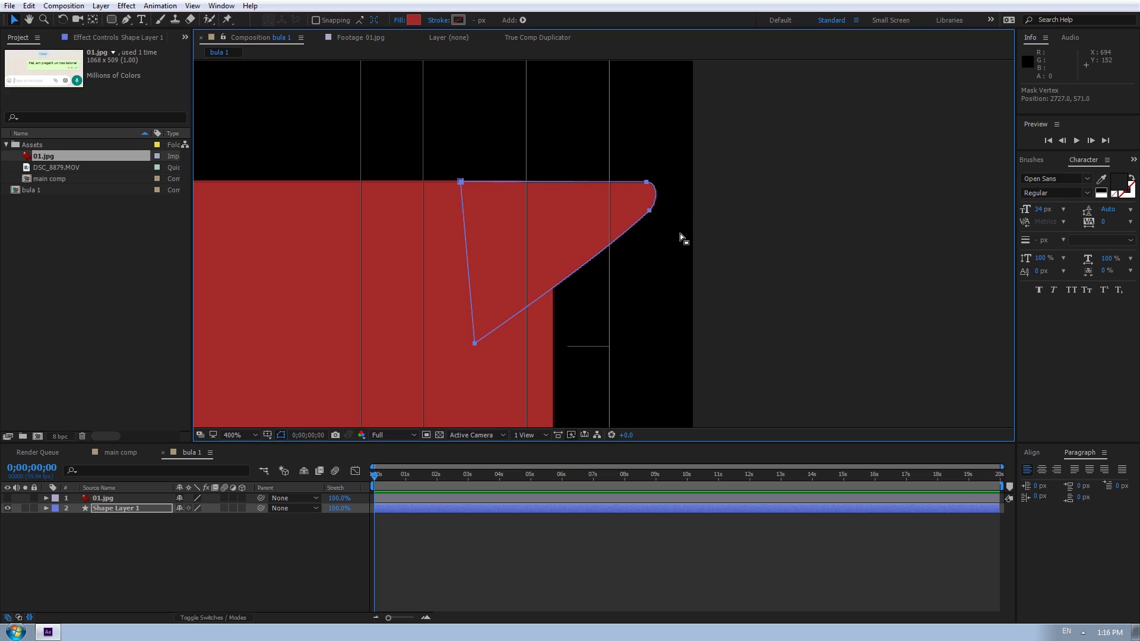
key(ctrl+t)
click(650, 211)
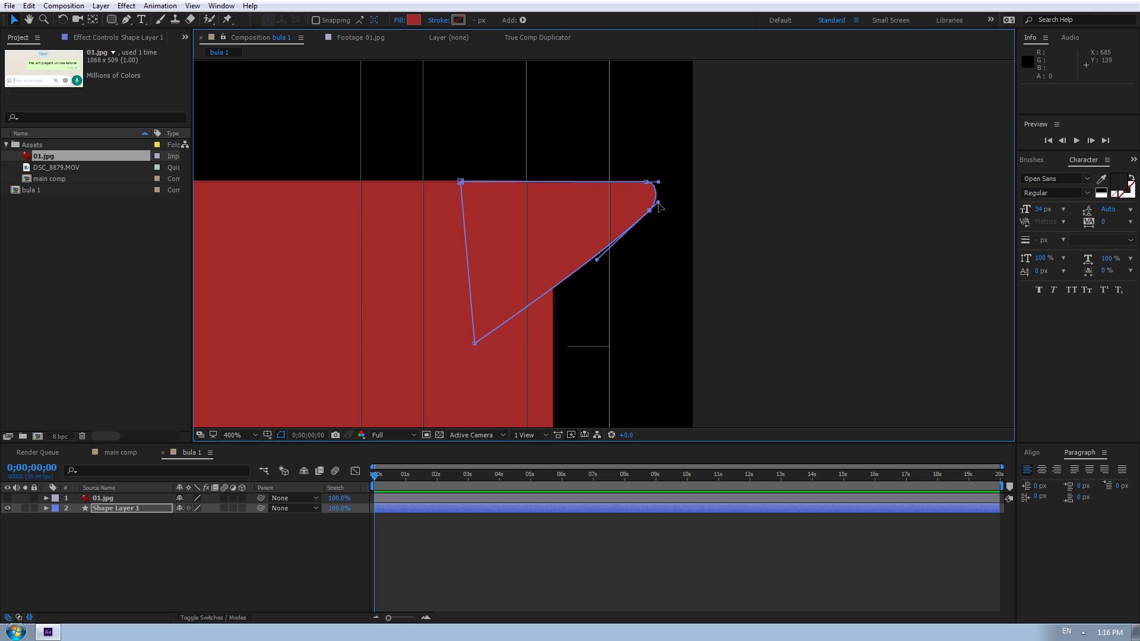
drag(658, 202, 659, 202)
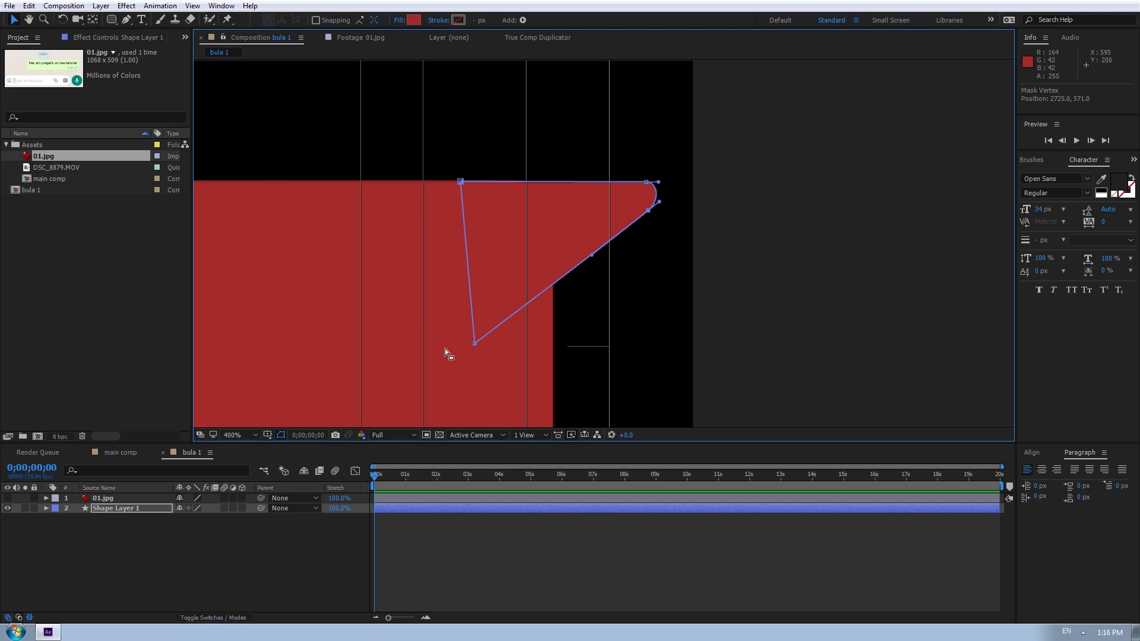
Nudge the tail shape left and slightly up to join the bubble, then zoom out
click(46, 508)
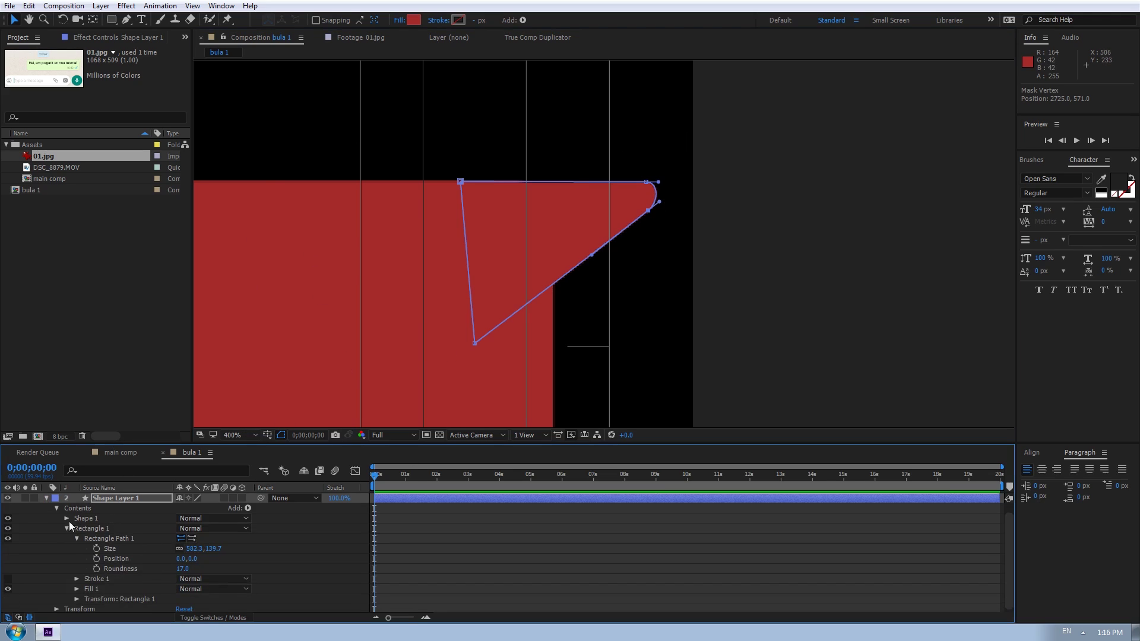
click(66, 528)
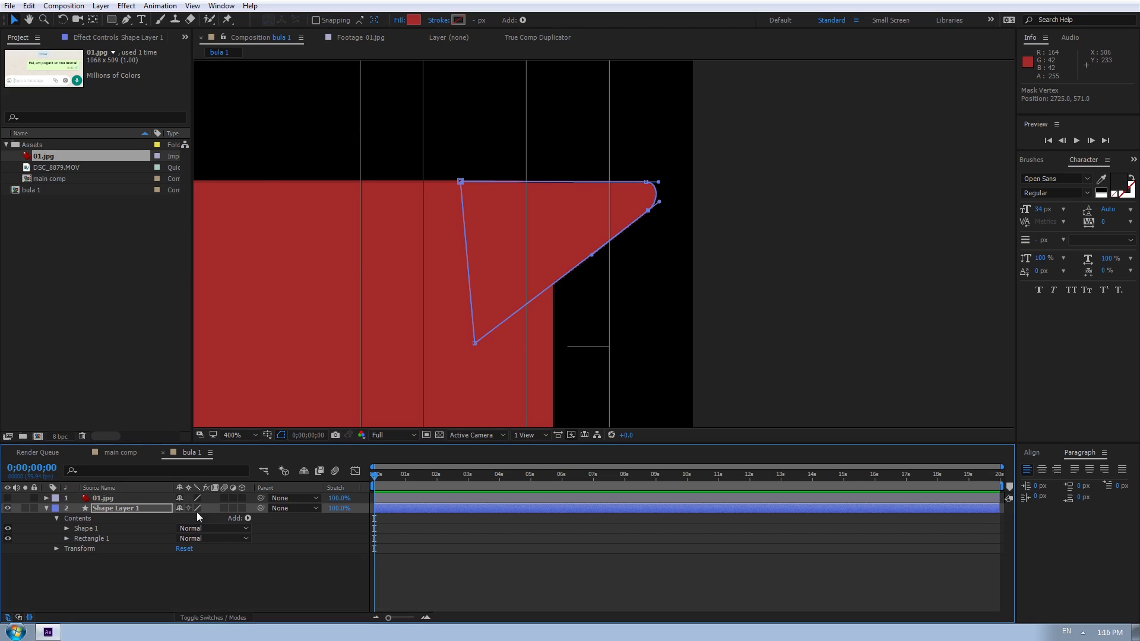
click(112, 527)
key(Left)
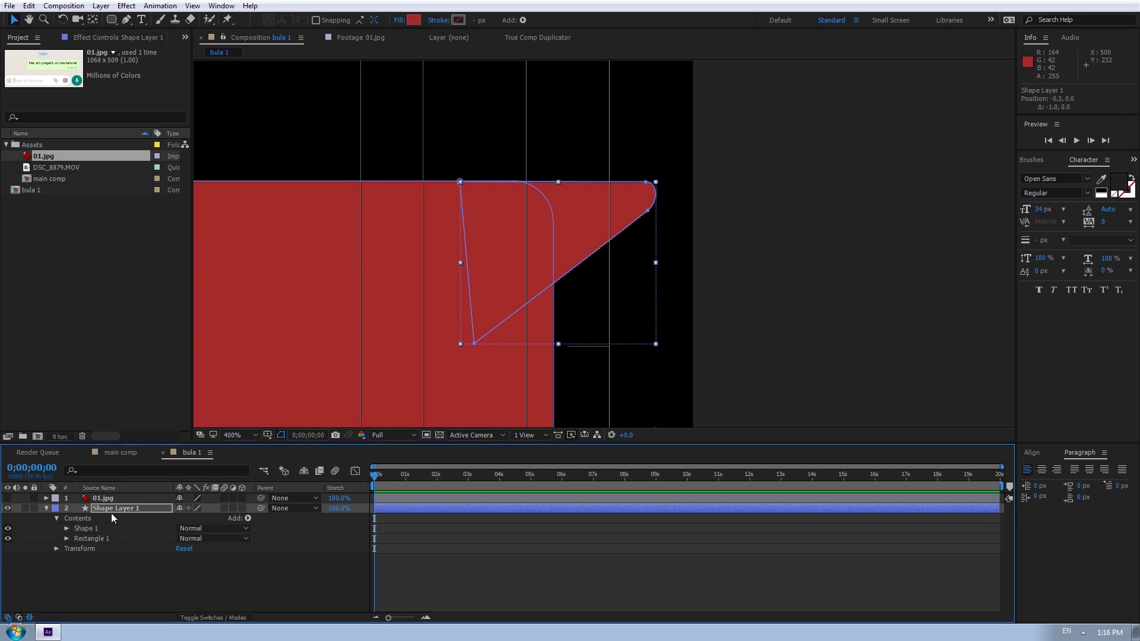
key(Left)
key(Left)
key(Left)
key(Left)
key(Left)
key(Left)
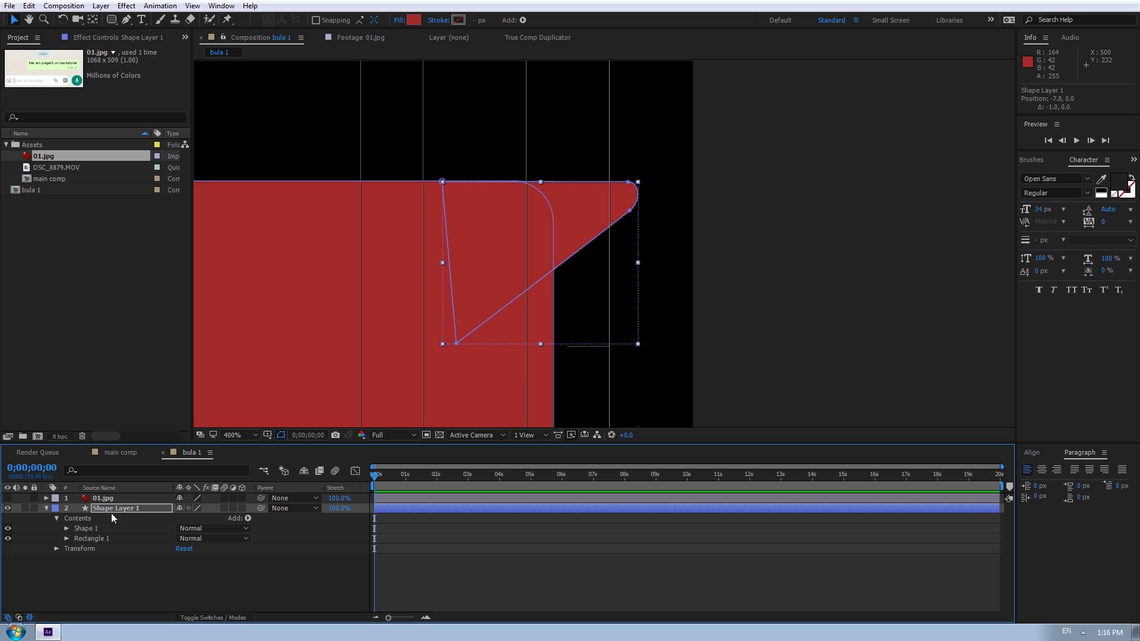
key(Up)
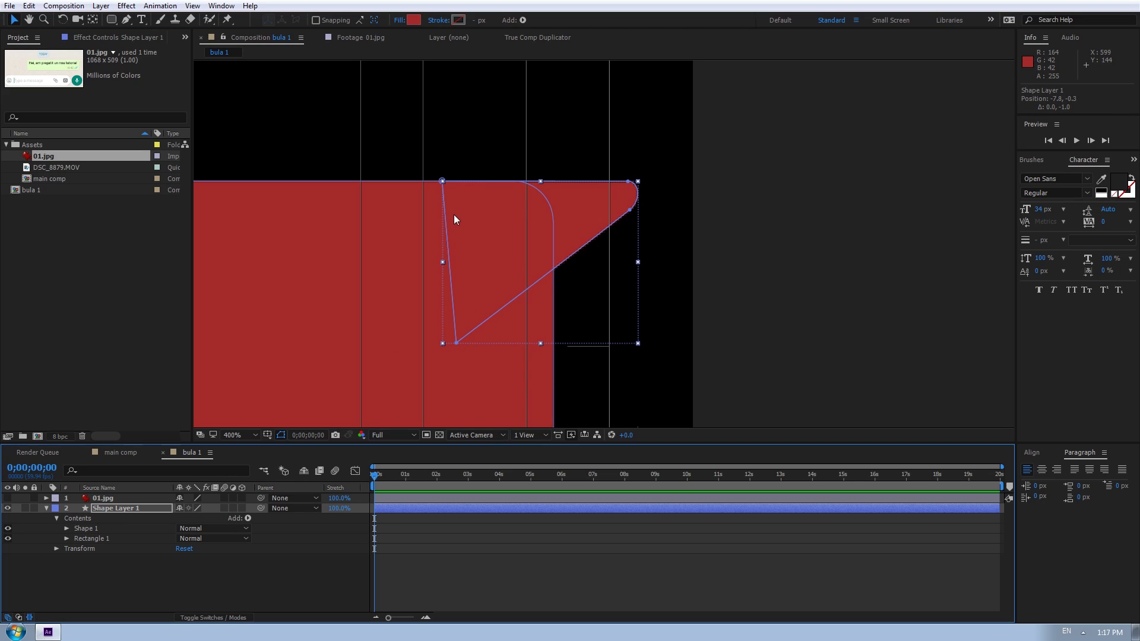
key(comma)
key(comma)
key(comma)
key(comma)
key(ctrl+shift+a)
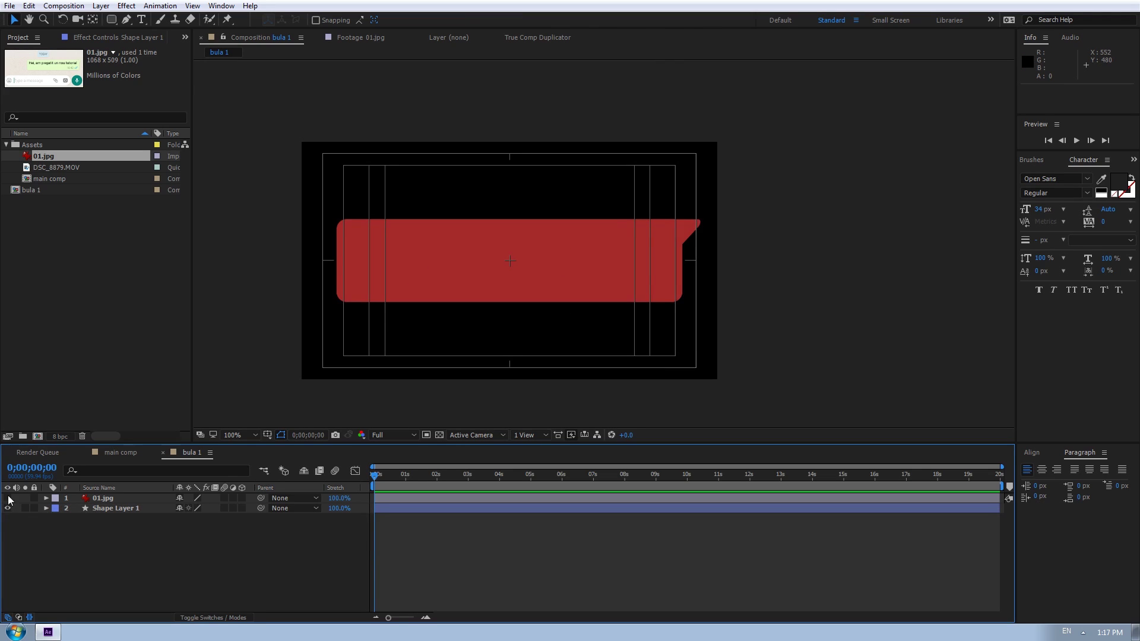
Show the 01.jpg layer, zoom to 200% and shift the screenshot right over the red bubble
click(113, 503)
click(8, 498)
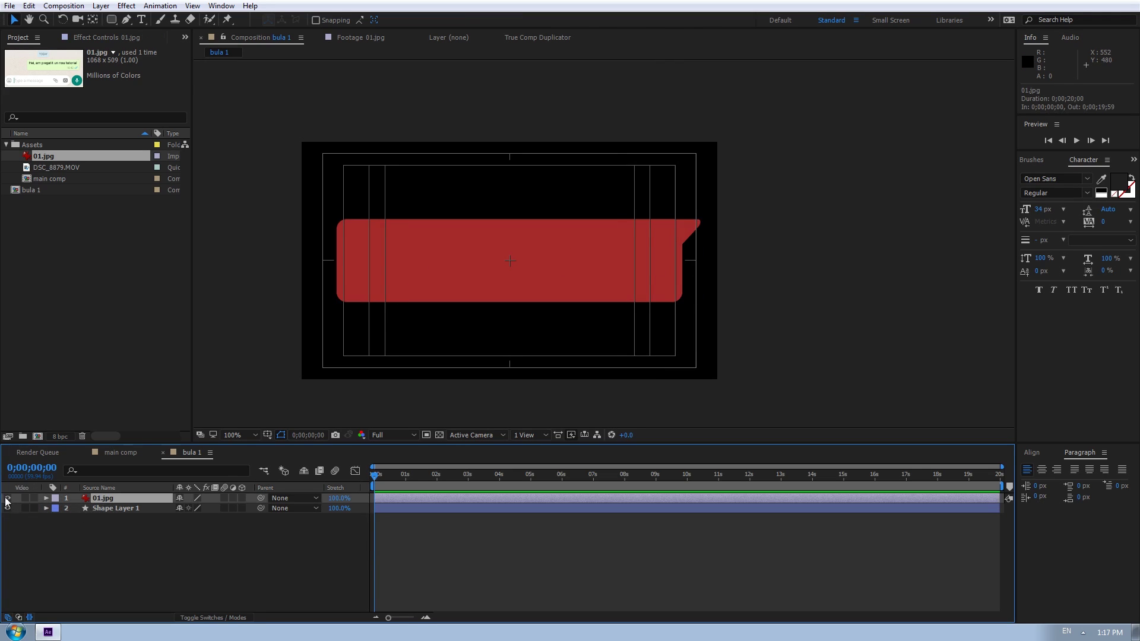
key(period)
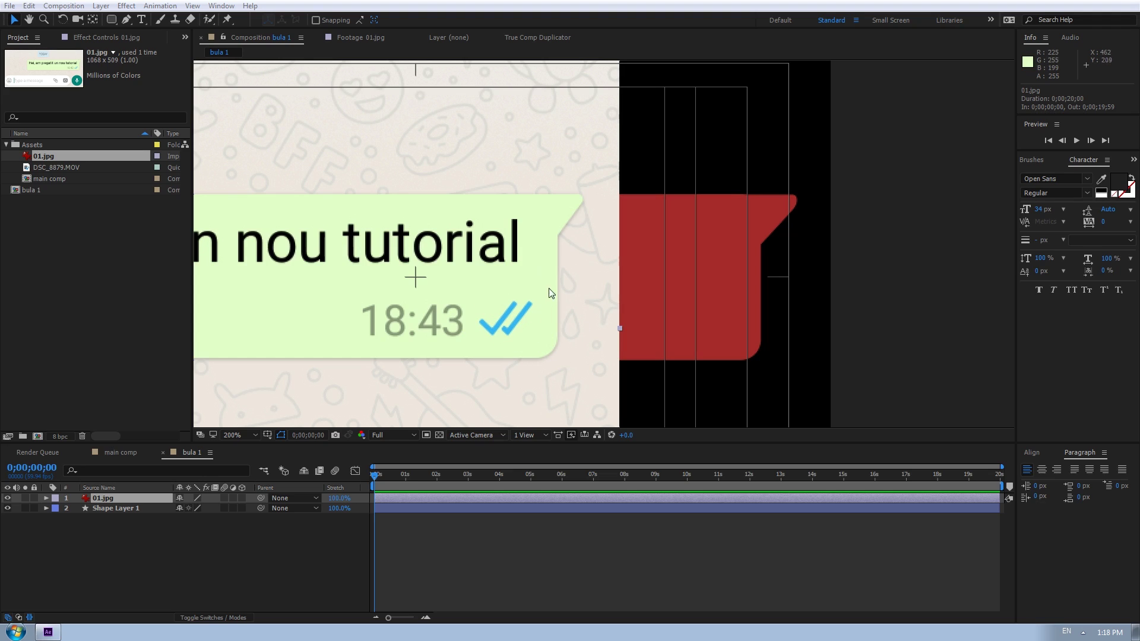
drag(550, 293, 617, 292)
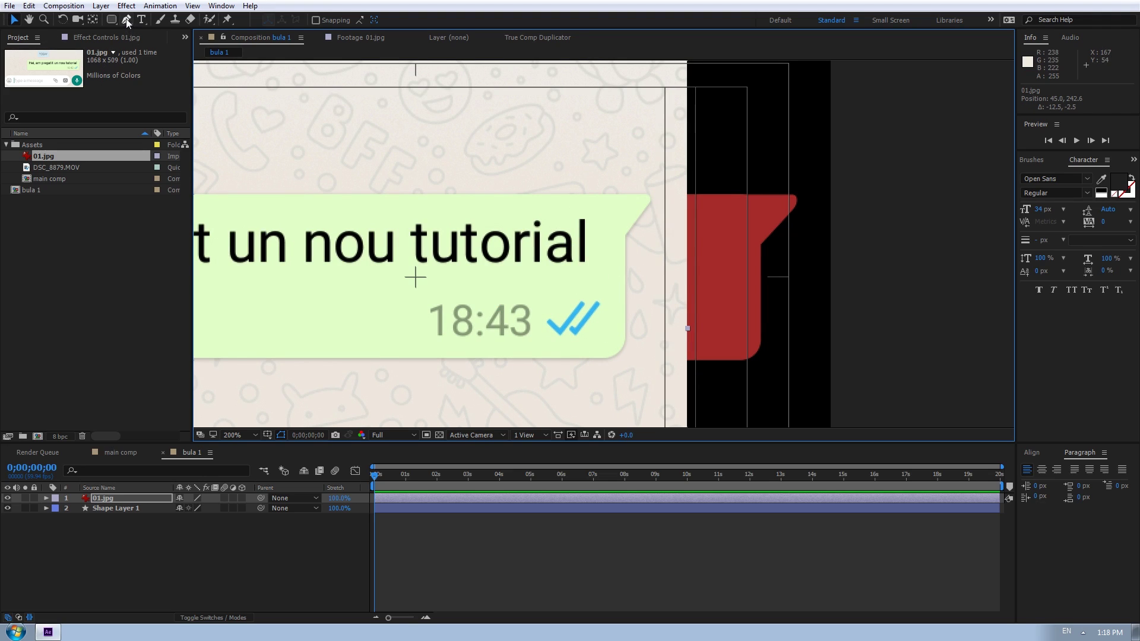
click(126, 19)
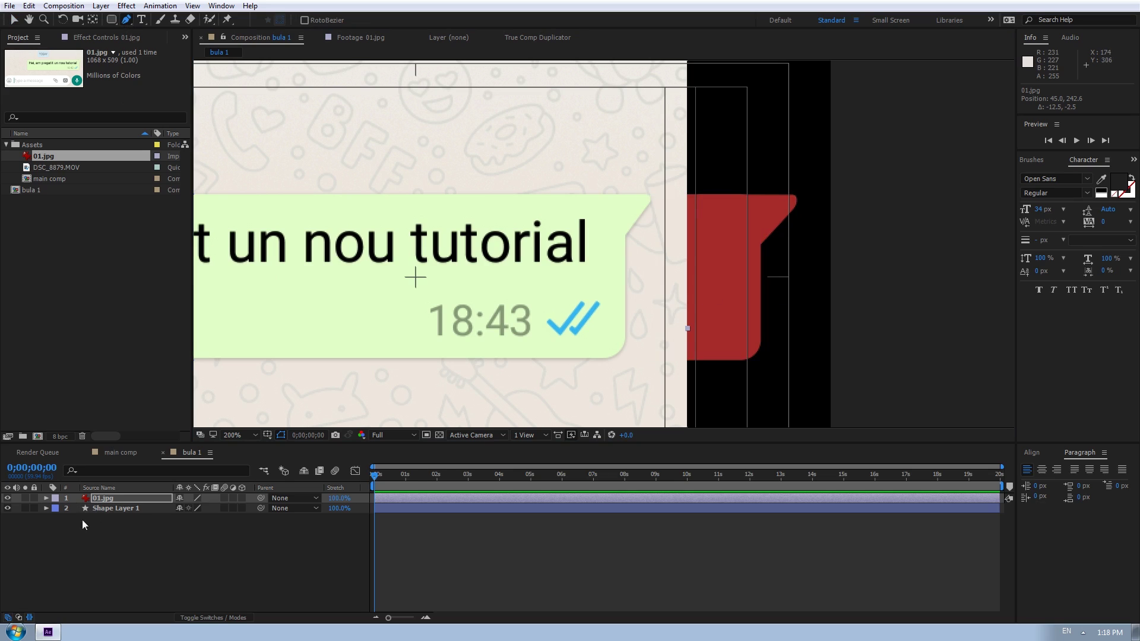
click(298, 563)
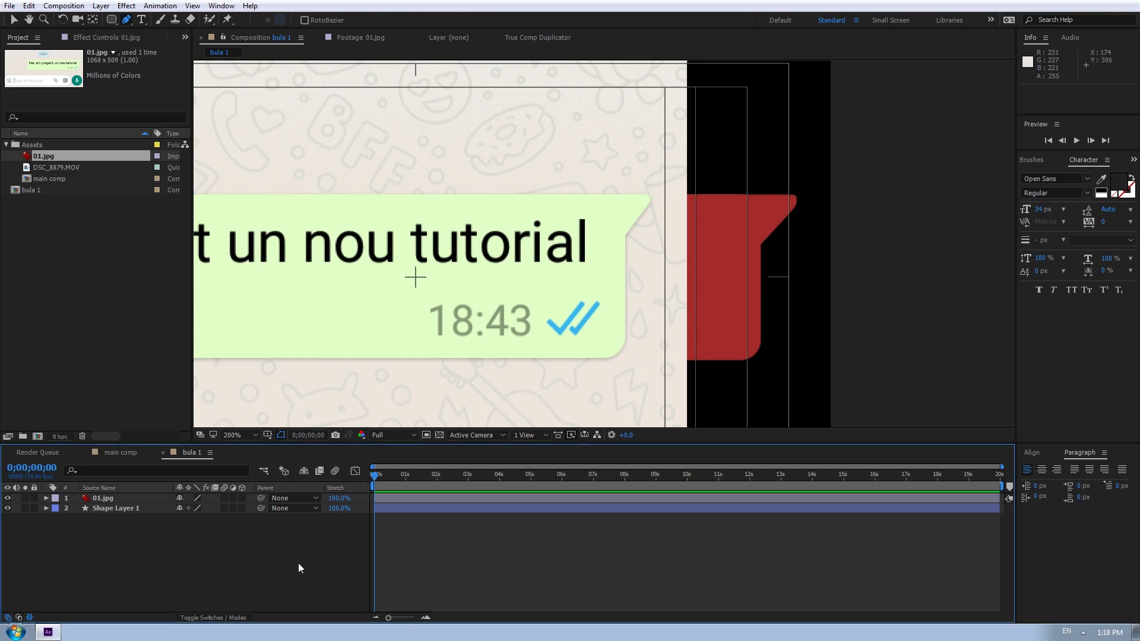
Zoom to 800% and trace both blue check marks as two separate paths in a new shape layer
key(period)
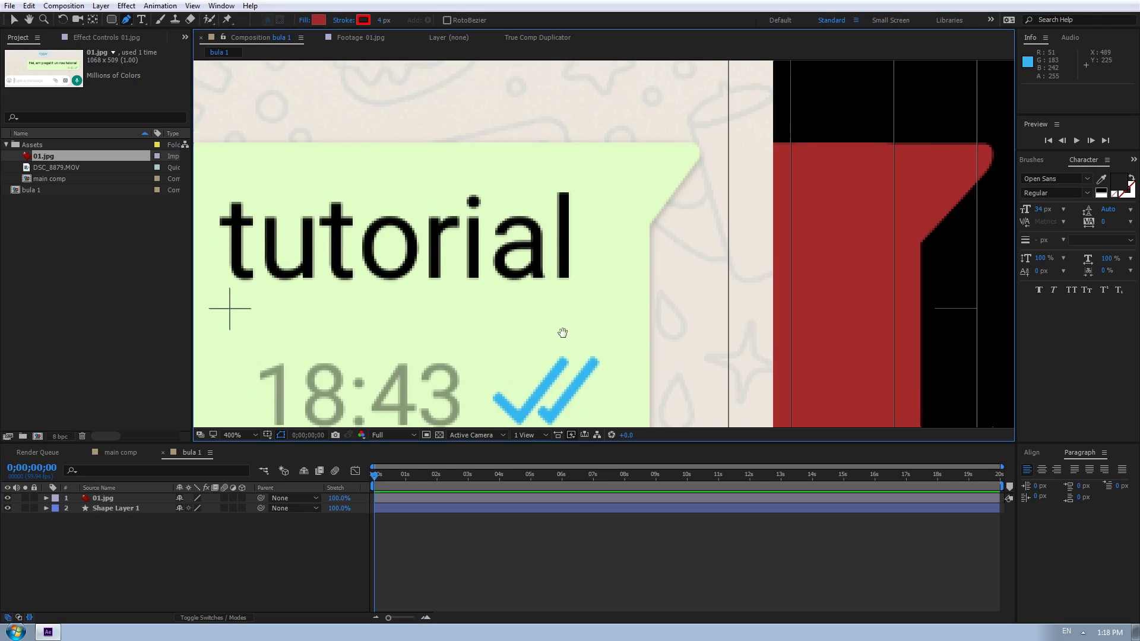
scroll(562, 332, up, 1)
drag(549, 288, 629, 318)
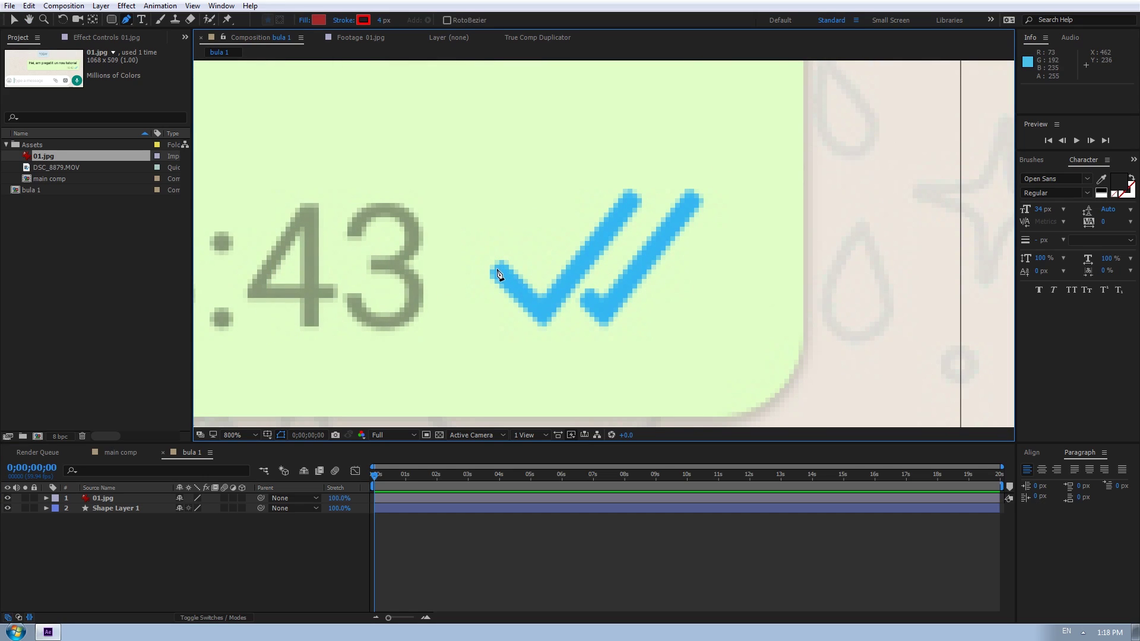
click(496, 269)
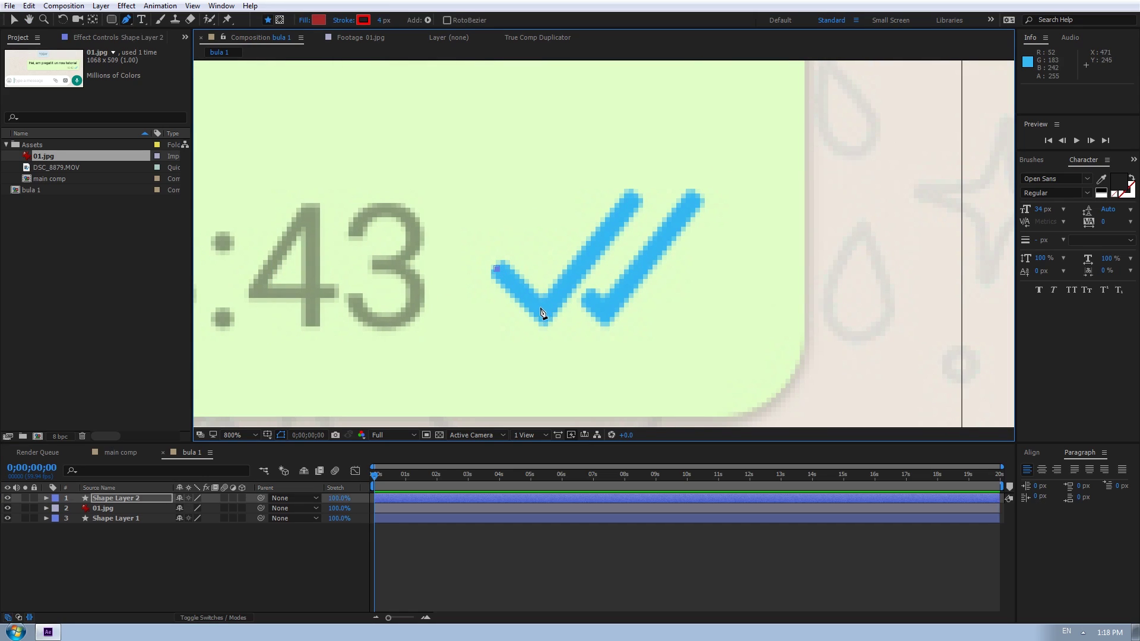
click(541, 309)
click(632, 197)
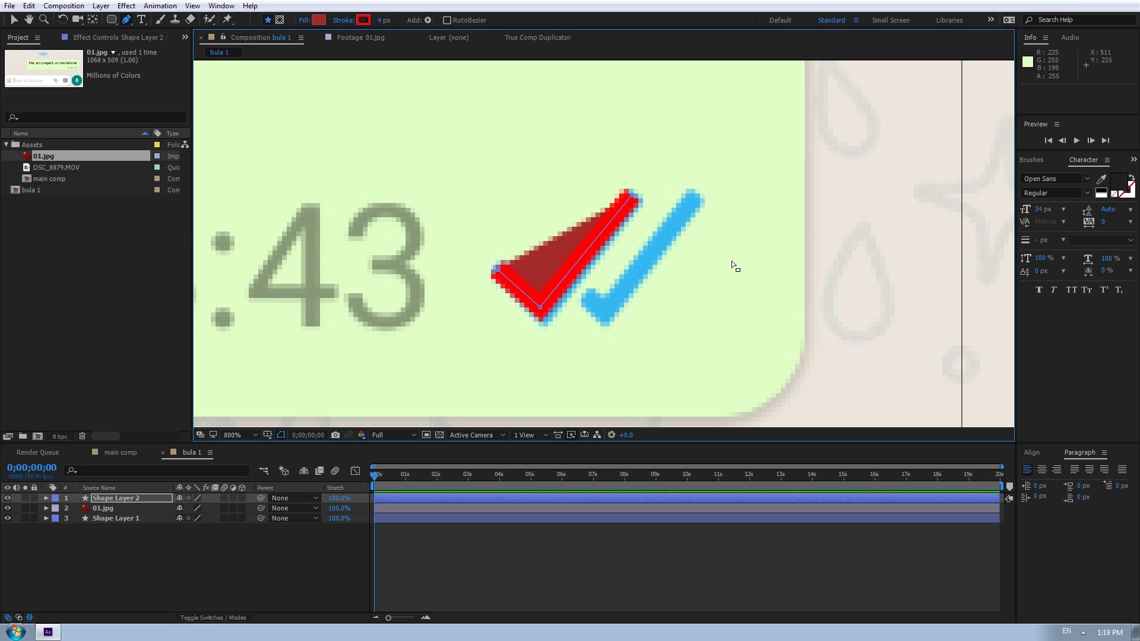
key(ctrl+t)
click(585, 295)
click(605, 315)
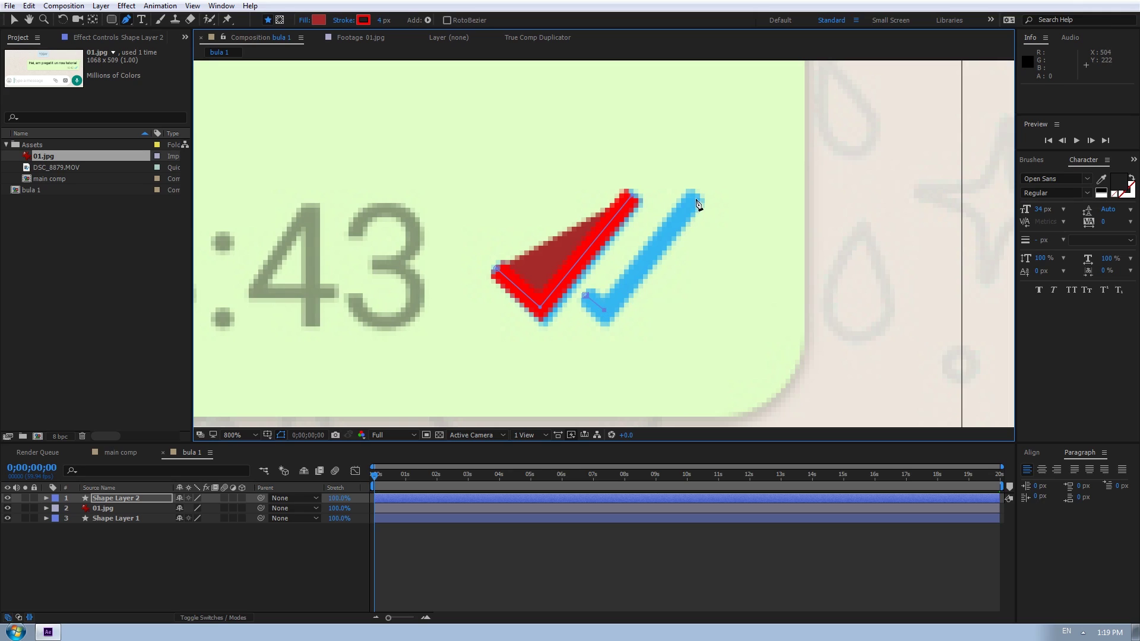
click(696, 202)
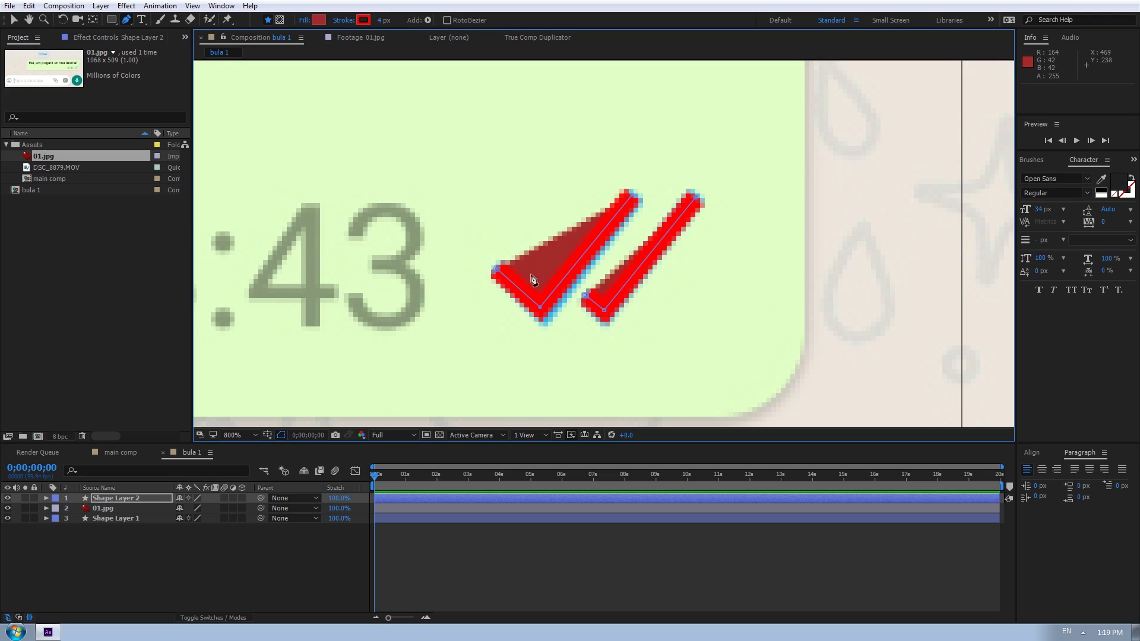
Turn off the fills of both check mark shapes in Shape Layer 2
click(46, 498)
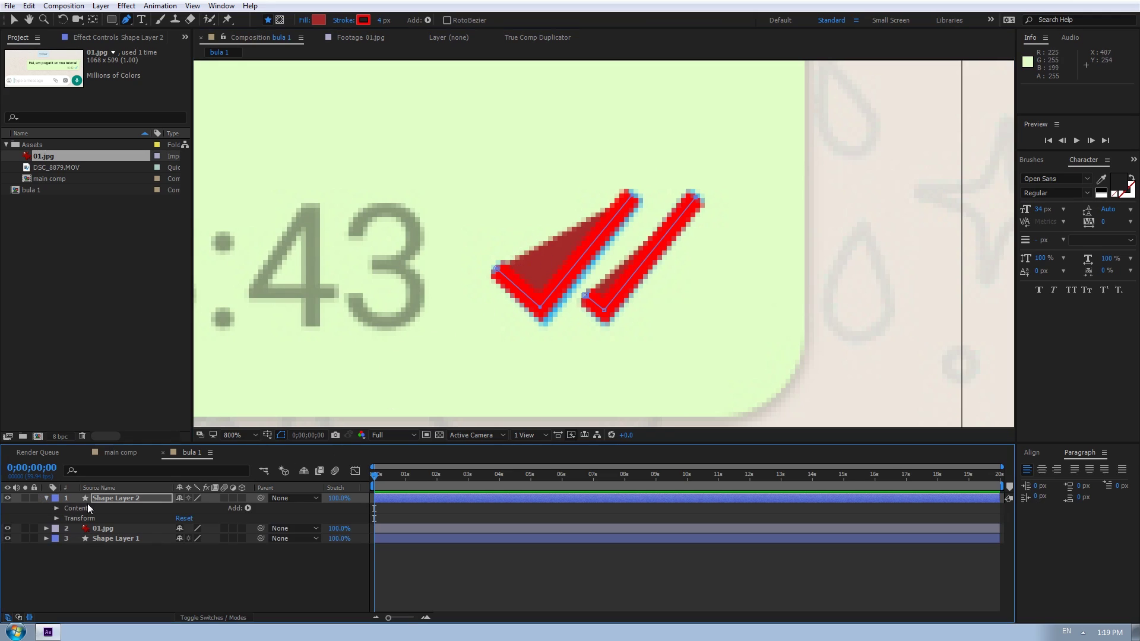
click(56, 508)
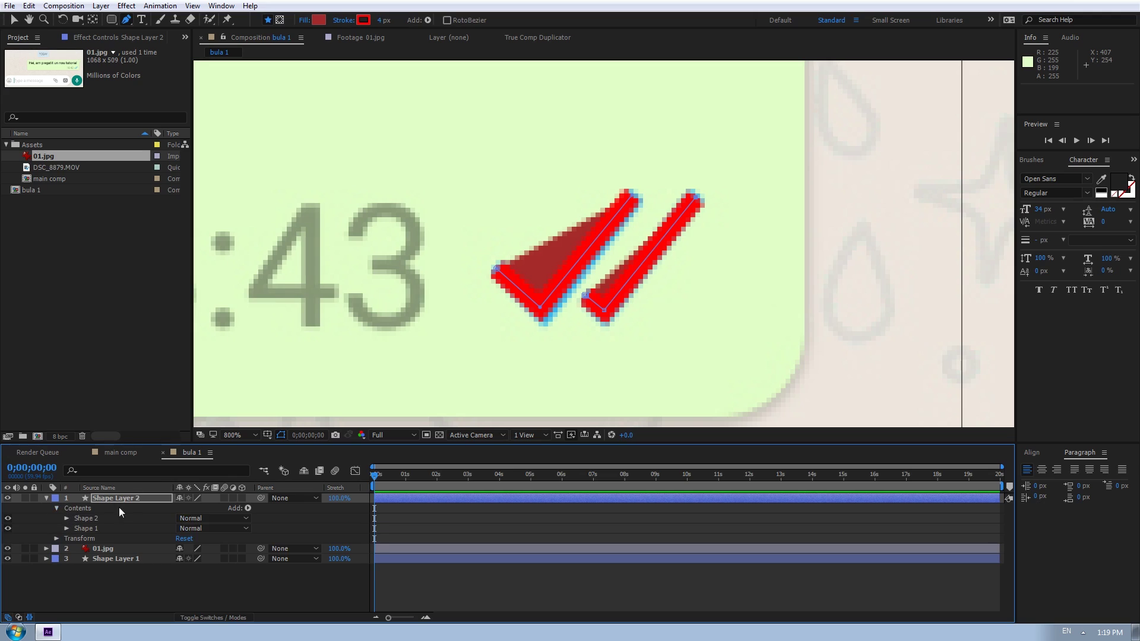
click(66, 529)
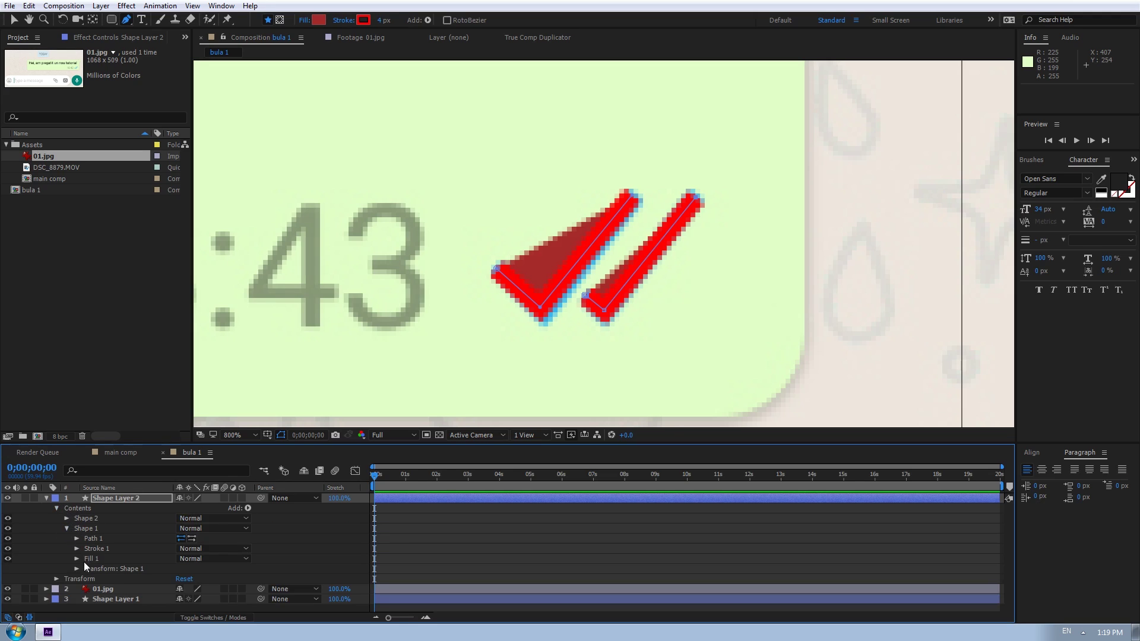
click(8, 559)
click(65, 517)
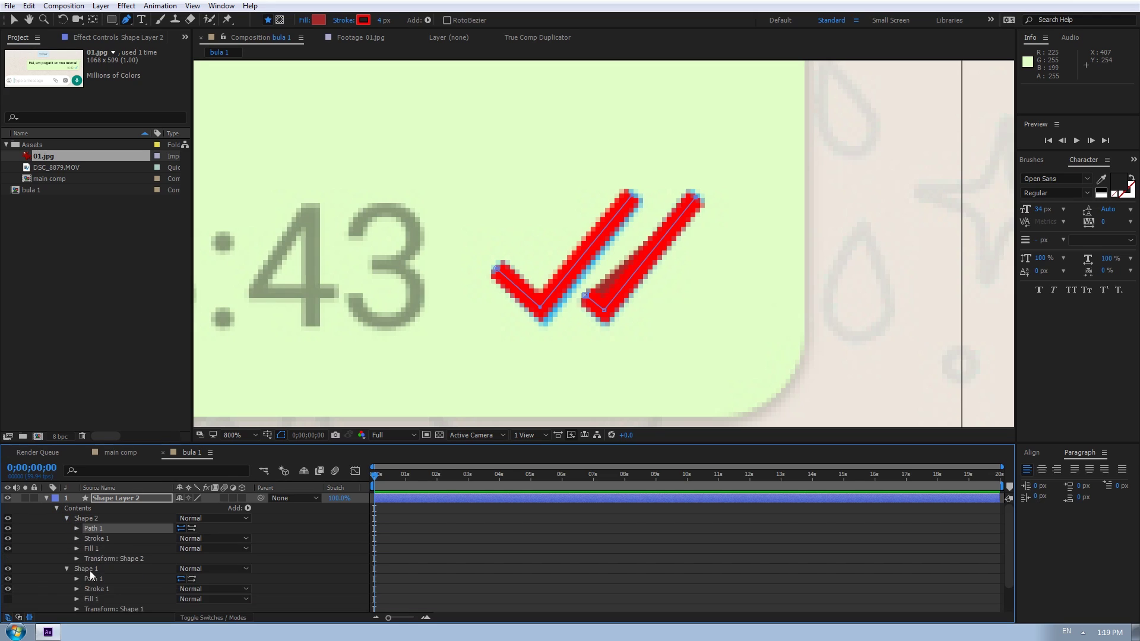
click(7, 548)
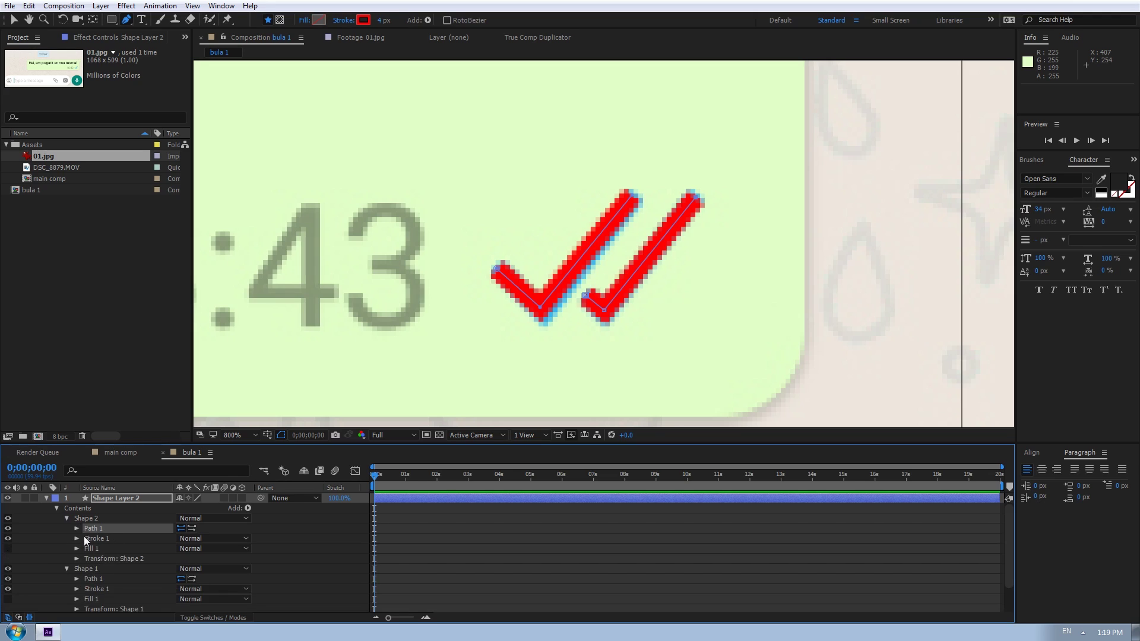
click(47, 498)
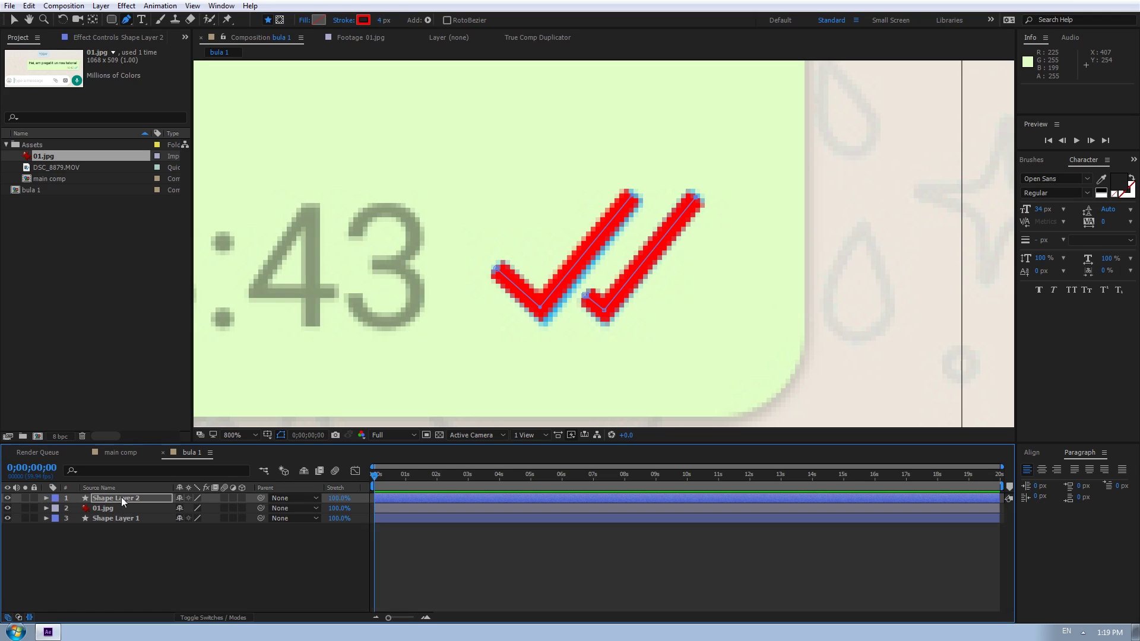
Rename the checkmark layer to 'bife' and the bubble layer to 'bula'
click(115, 495)
right_click(115, 494)
click(155, 488)
text(bife)
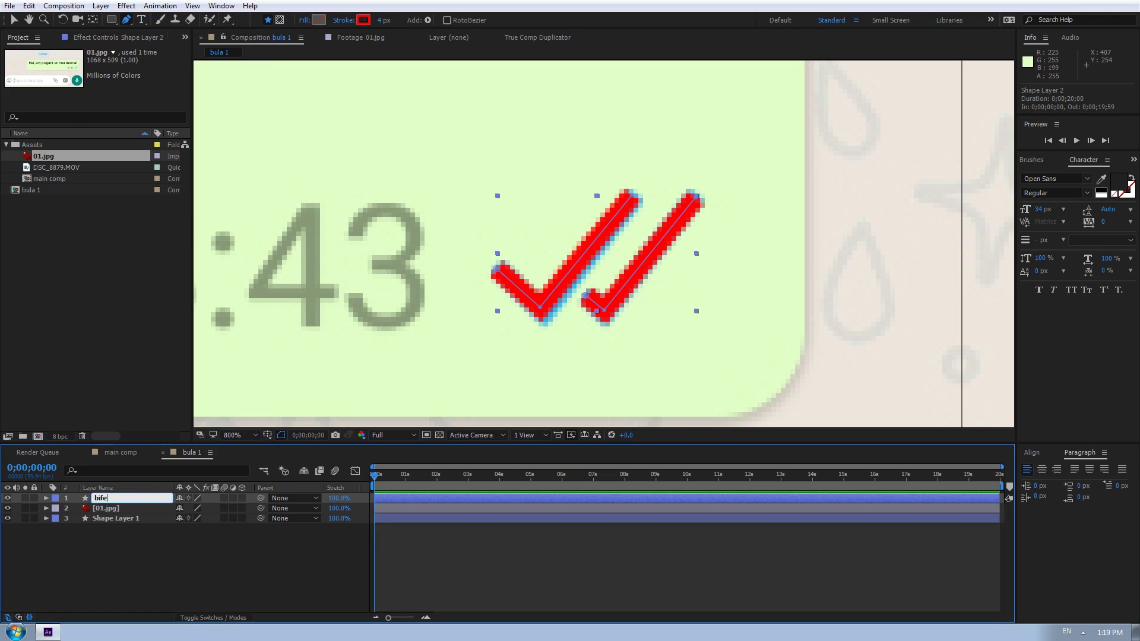
key(Return)
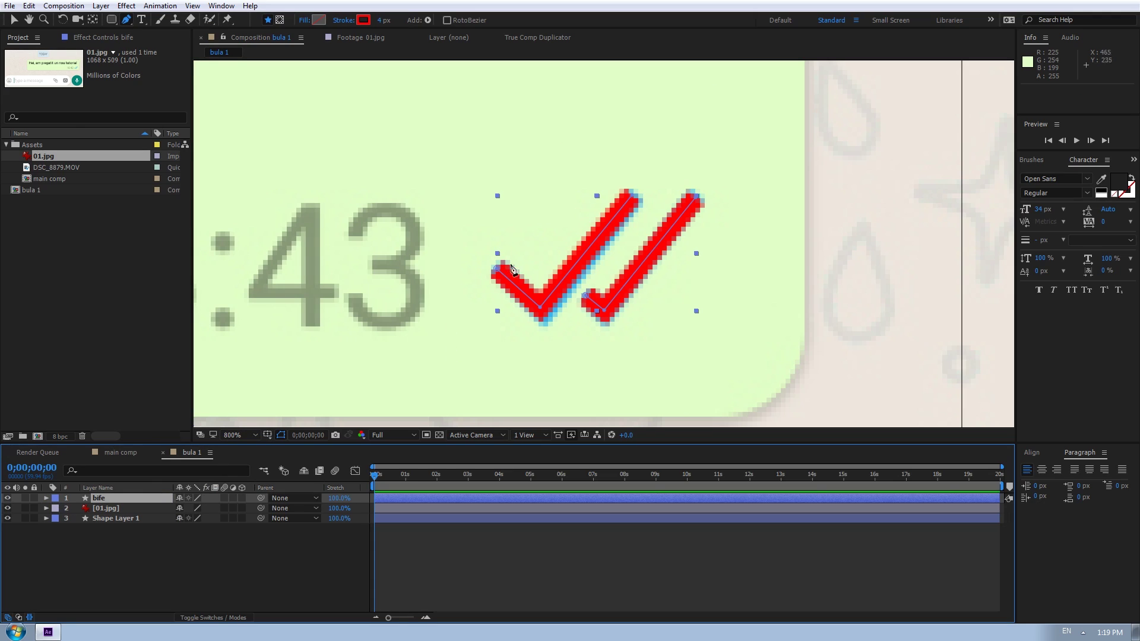
right_click(145, 517)
click(179, 508)
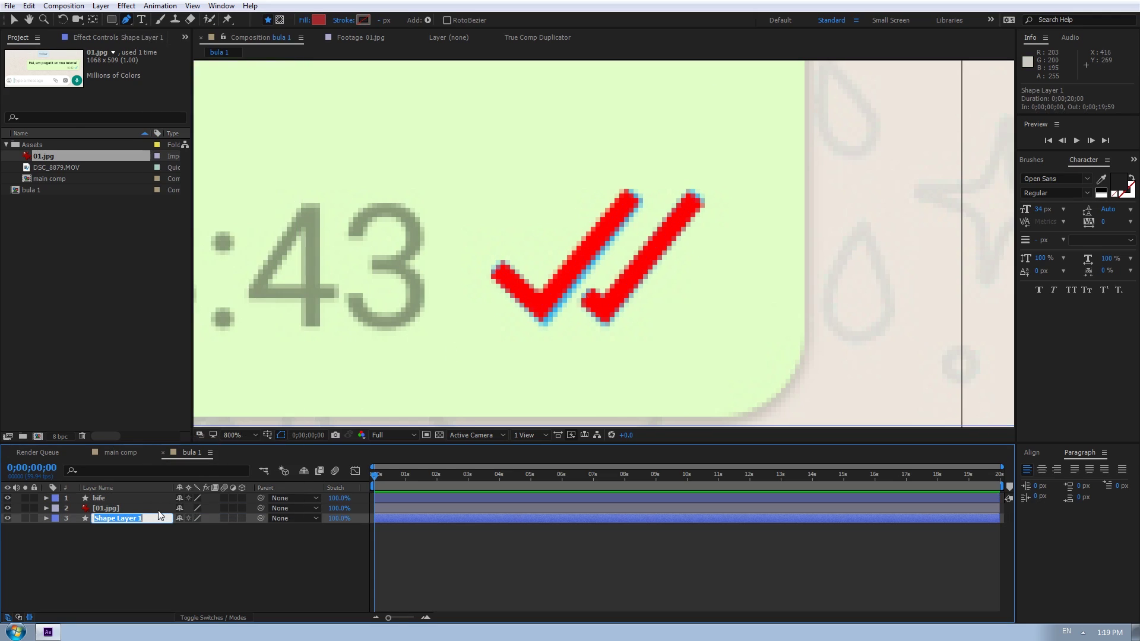
text(bula)
key(Return)
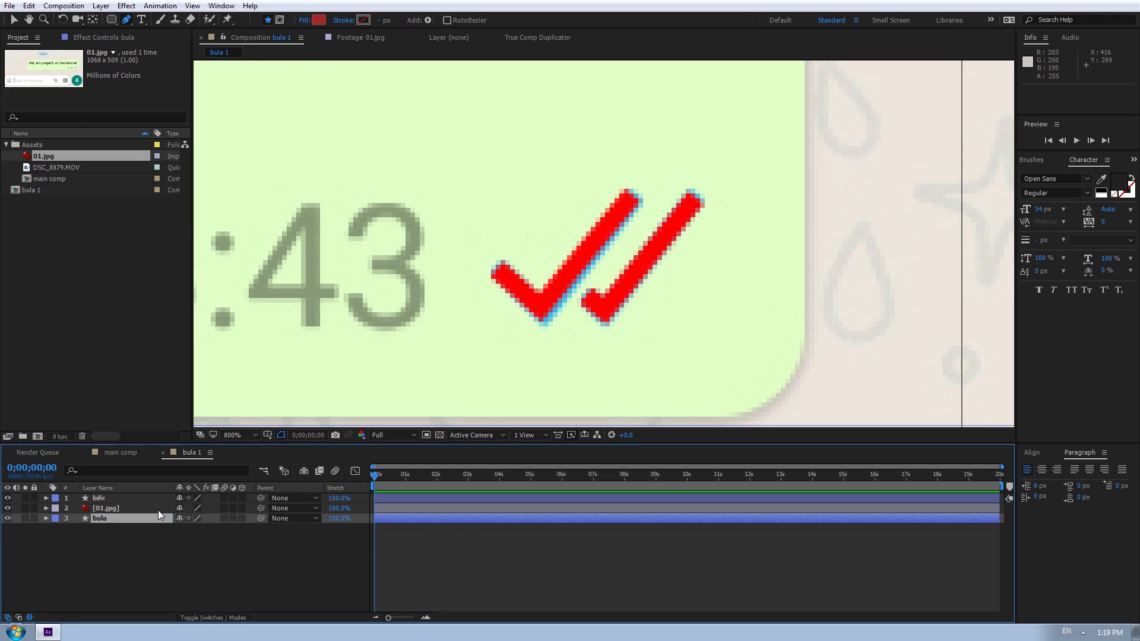
key(comma)
key(comma)
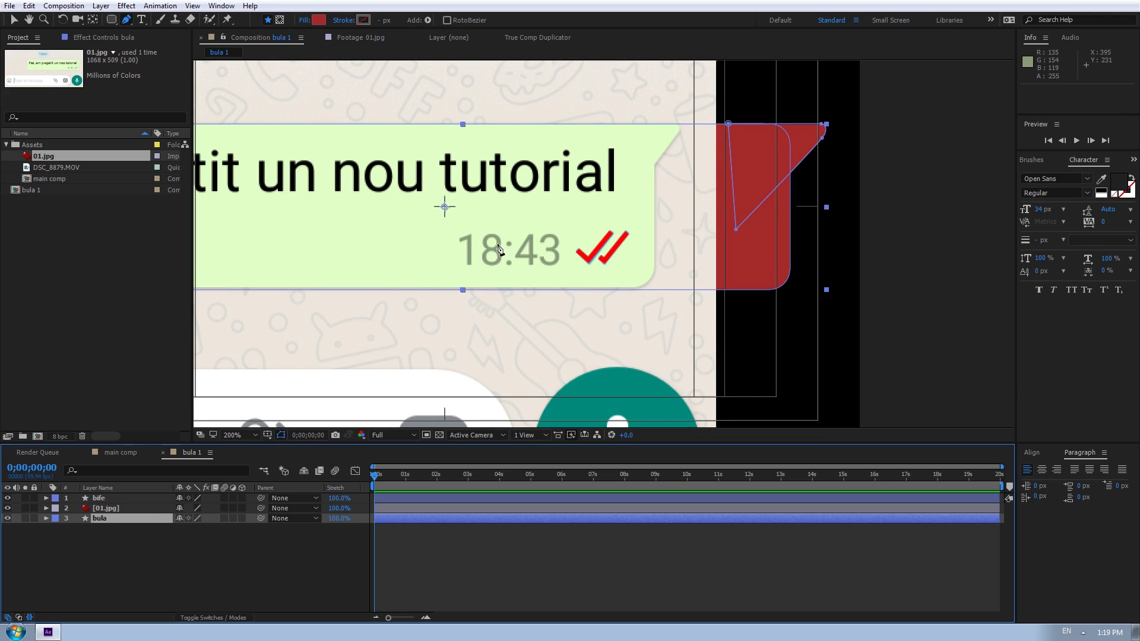
Add a new '18:45' text layer and move it to the top of the layer stack
click(141, 22)
click(469, 258)
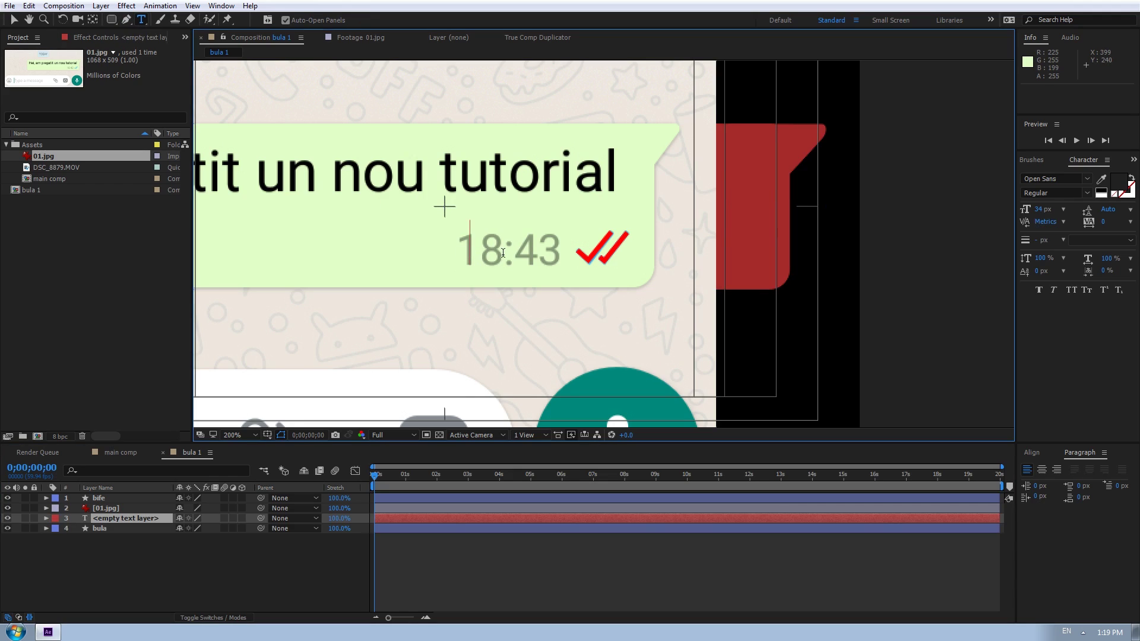
text(18:)
text(45)
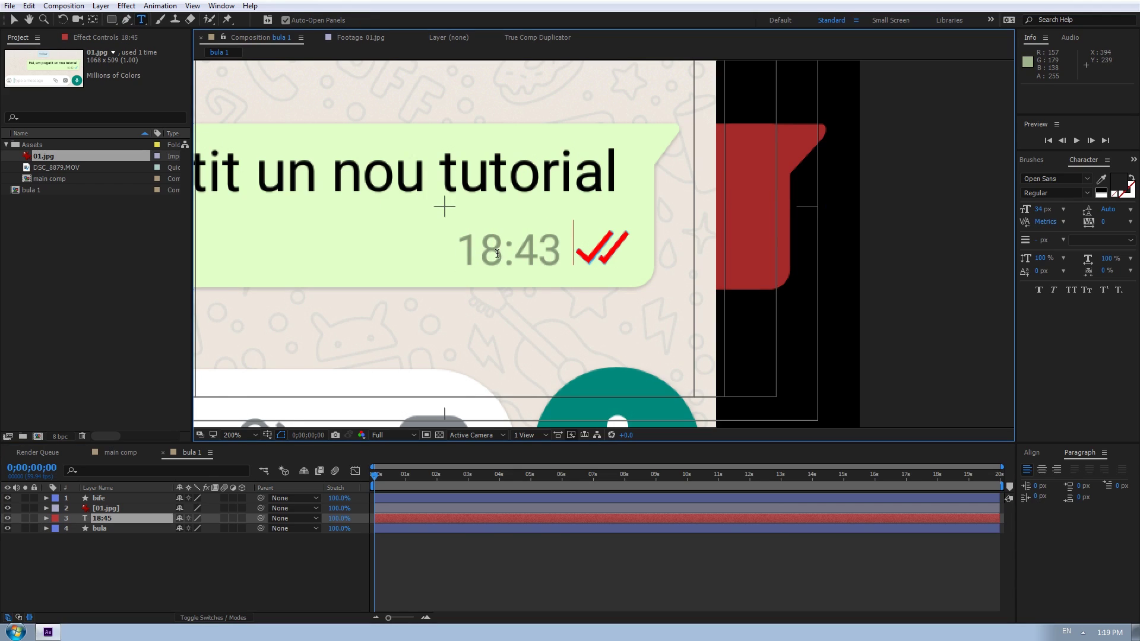
key(Escape)
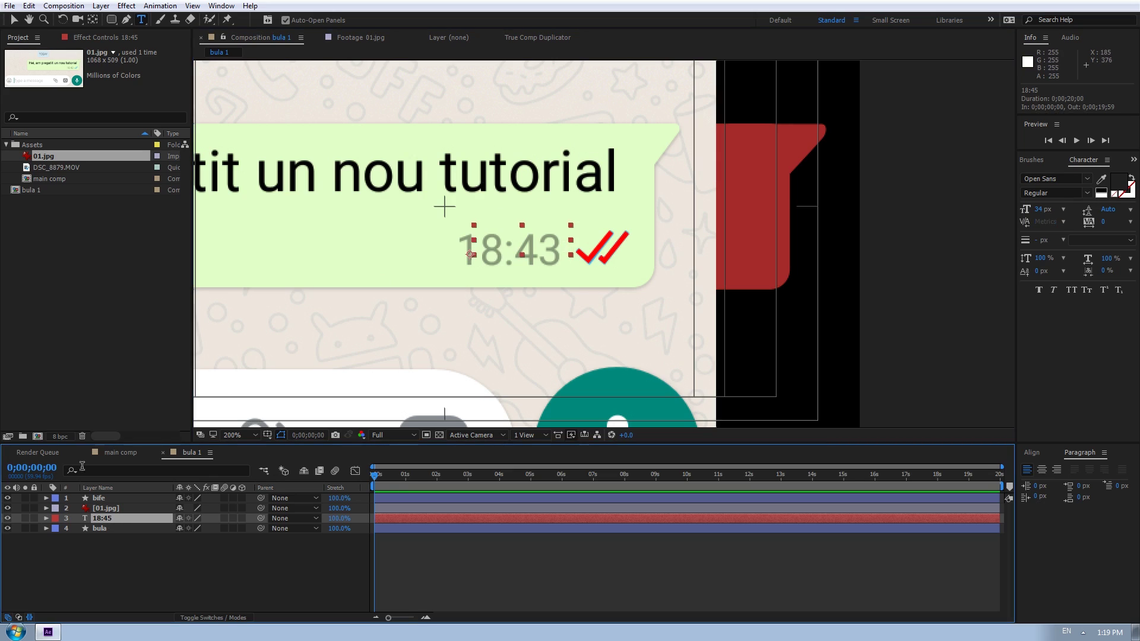
drag(113, 520, 112, 498)
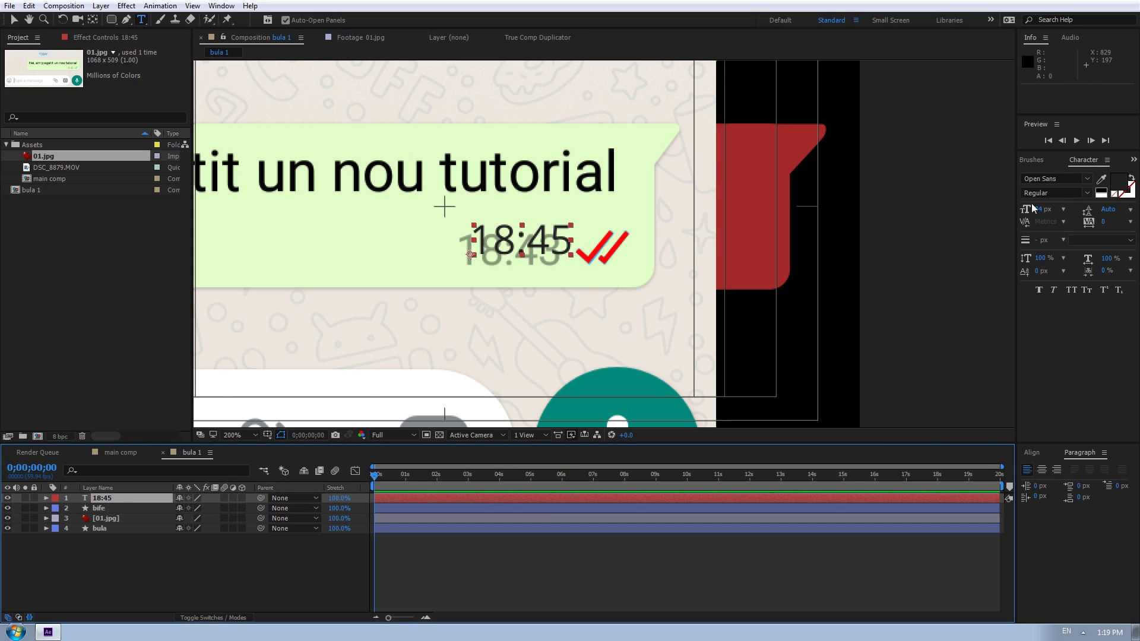
Colour the 18:45 text with green-grey 879B78 sampled from 18:43, then align it over that time
click(1075, 179)
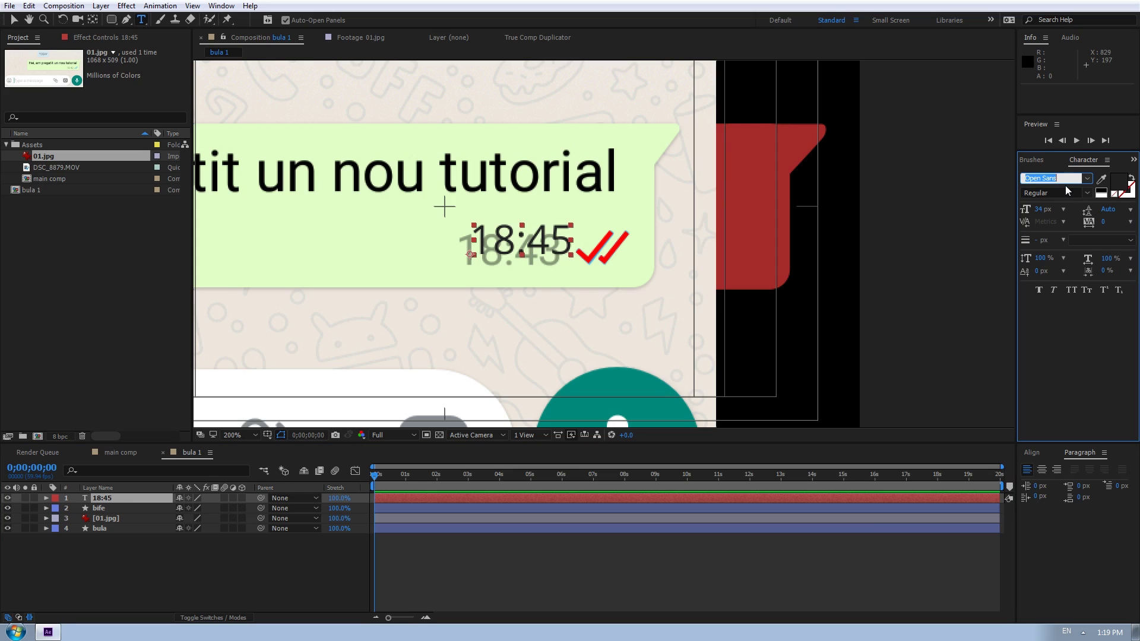
click(1122, 185)
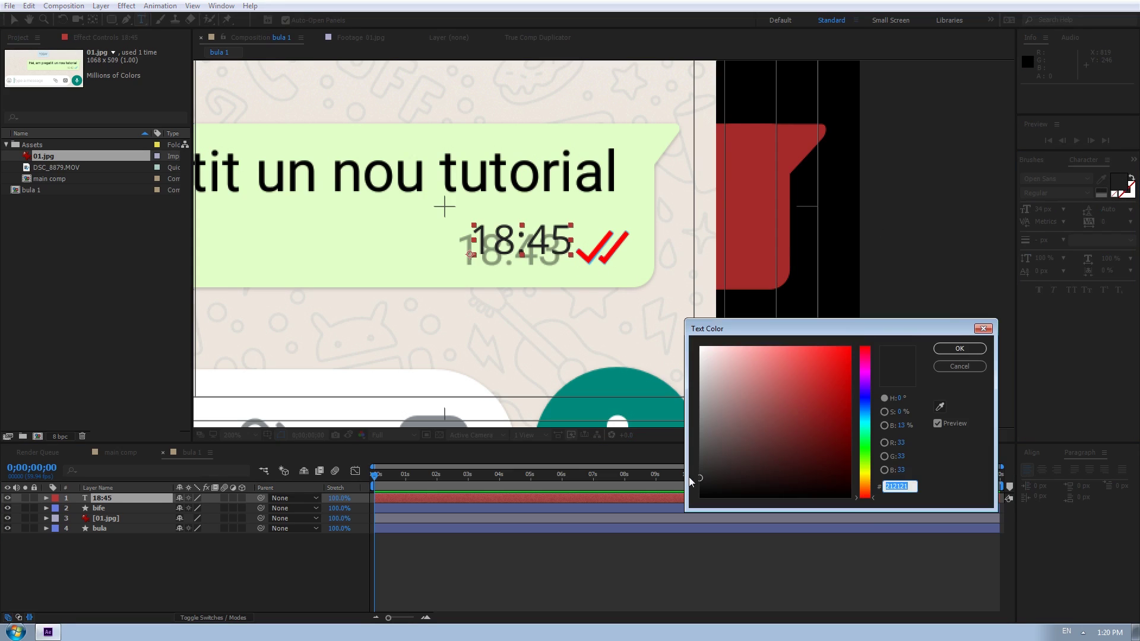
mouse_move(721, 458)
mouse_down()
mouse_move(681, 434)
mouse_move(677, 417)
mouse_up()
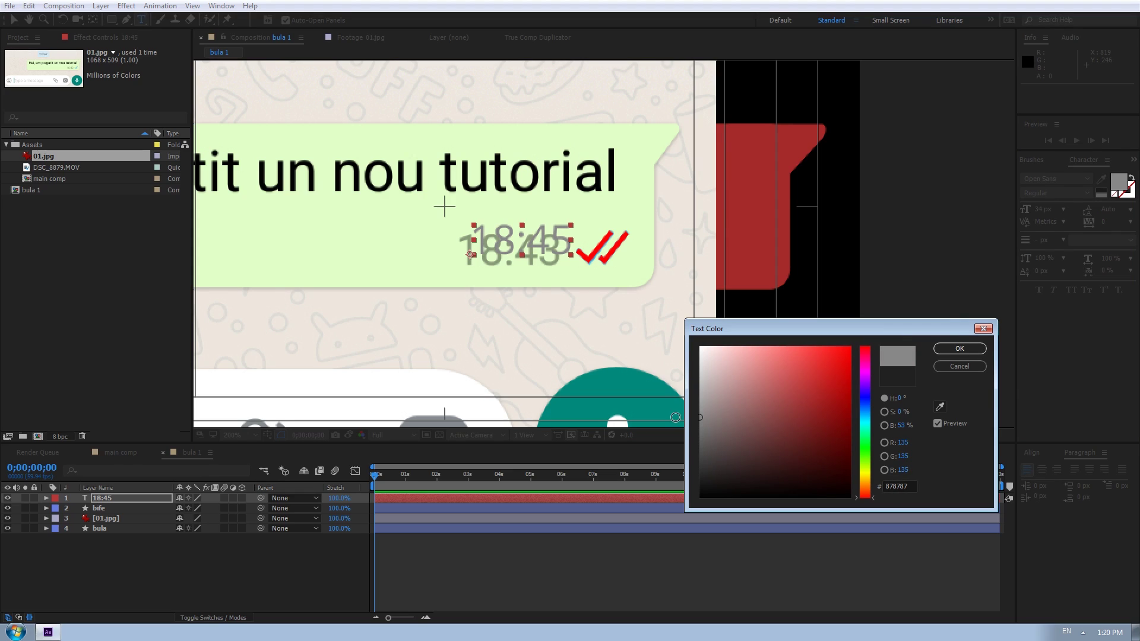
click(939, 408)
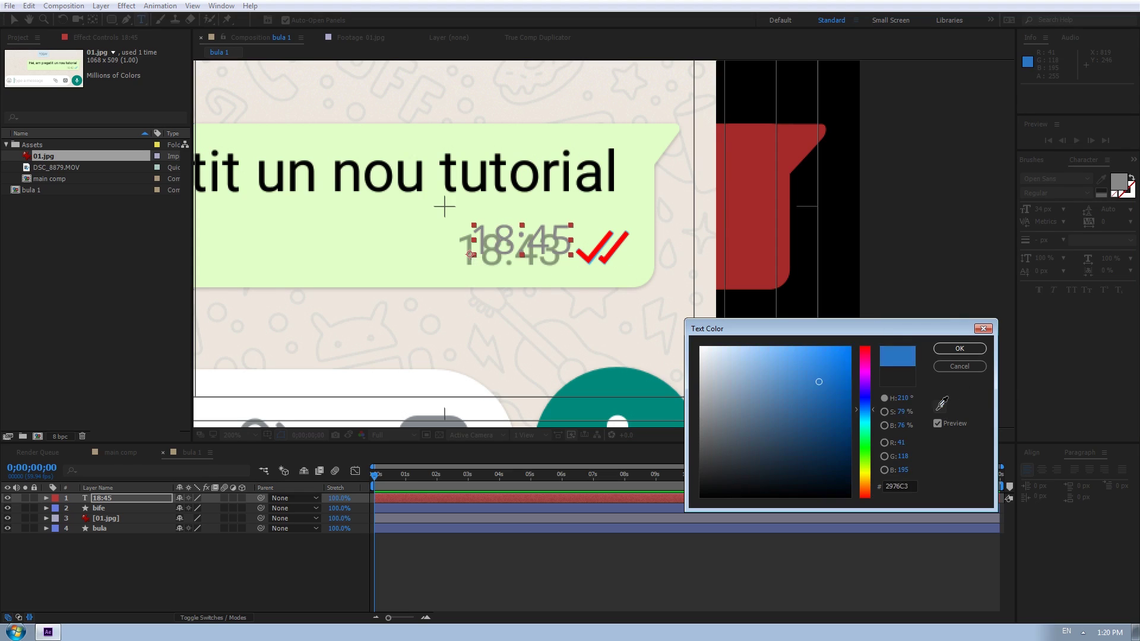
click(490, 257)
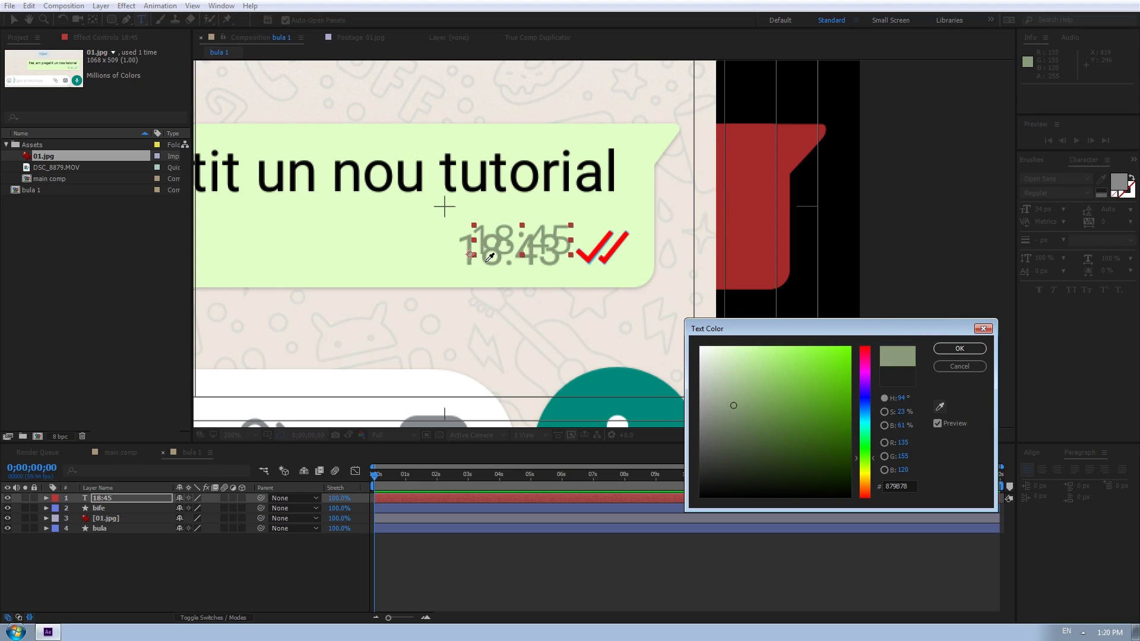
click(959, 349)
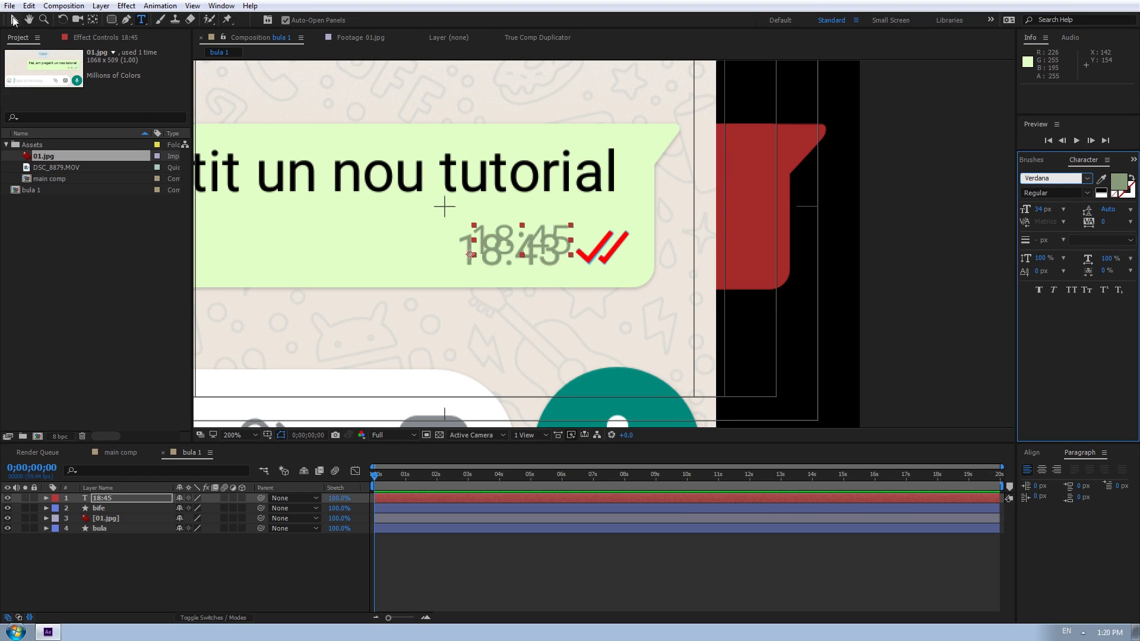
click(14, 21)
drag(538, 234, 527, 242)
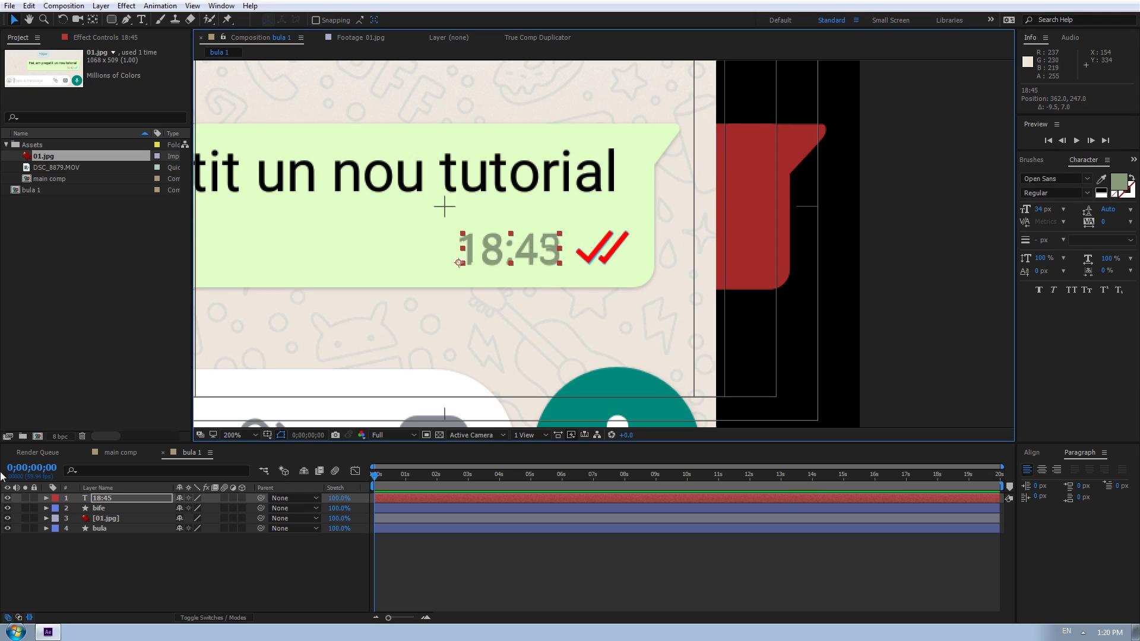
Hide 01.jpg and move the 18:45 time and bife checkmarks into the bubble's lower-right corner
click(118, 518)
click(7, 518)
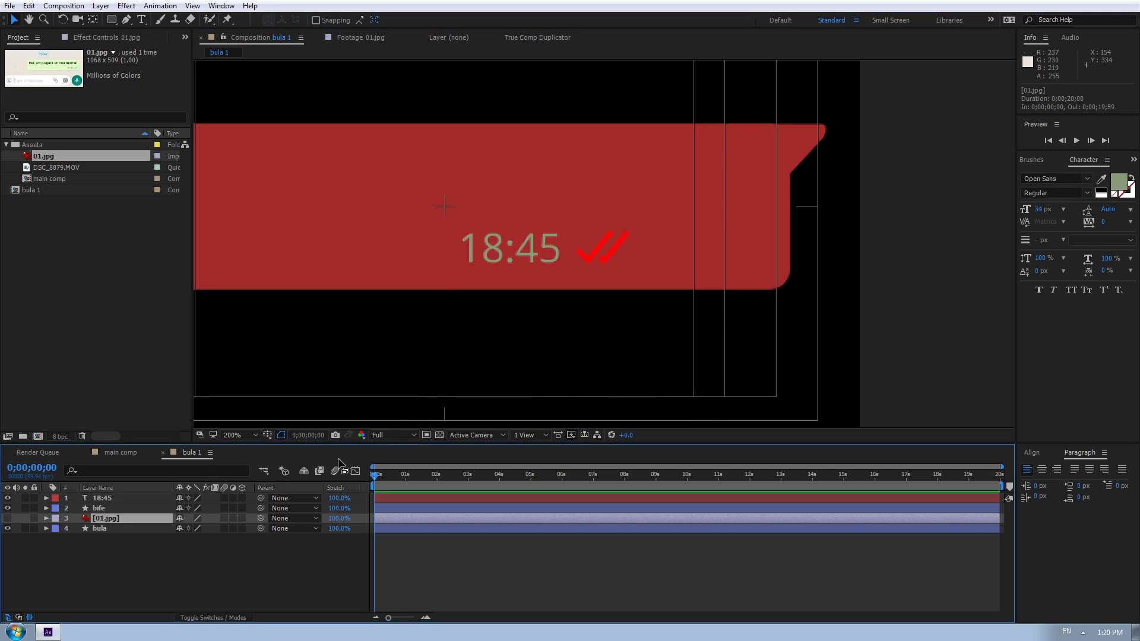
click(107, 499)
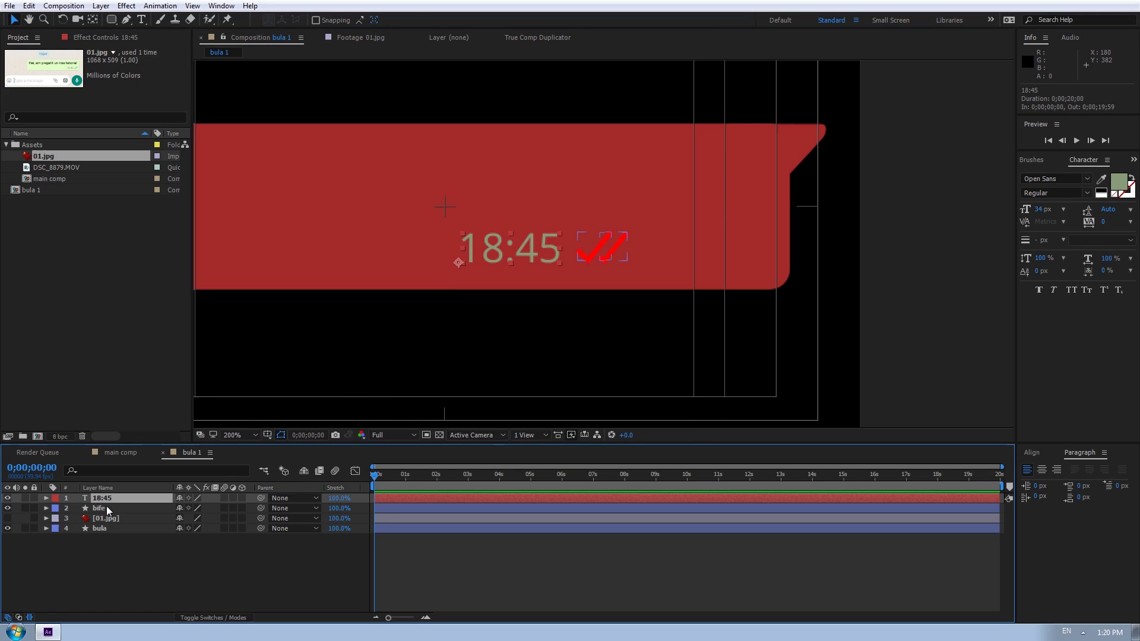
shift+click(107, 510)
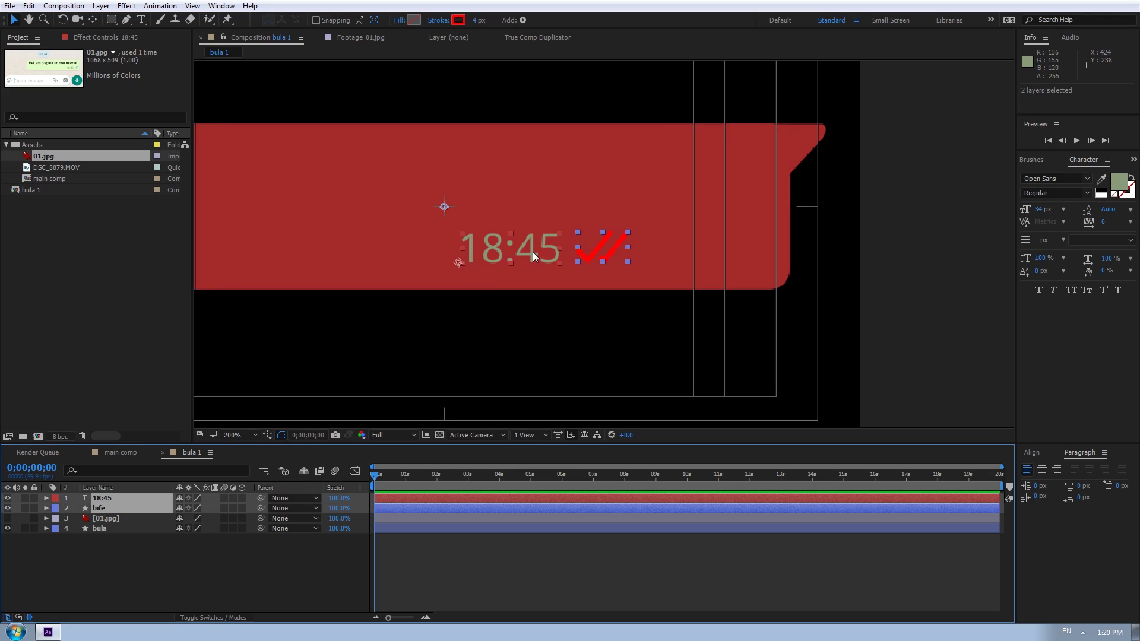
drag(533, 252, 675, 262)
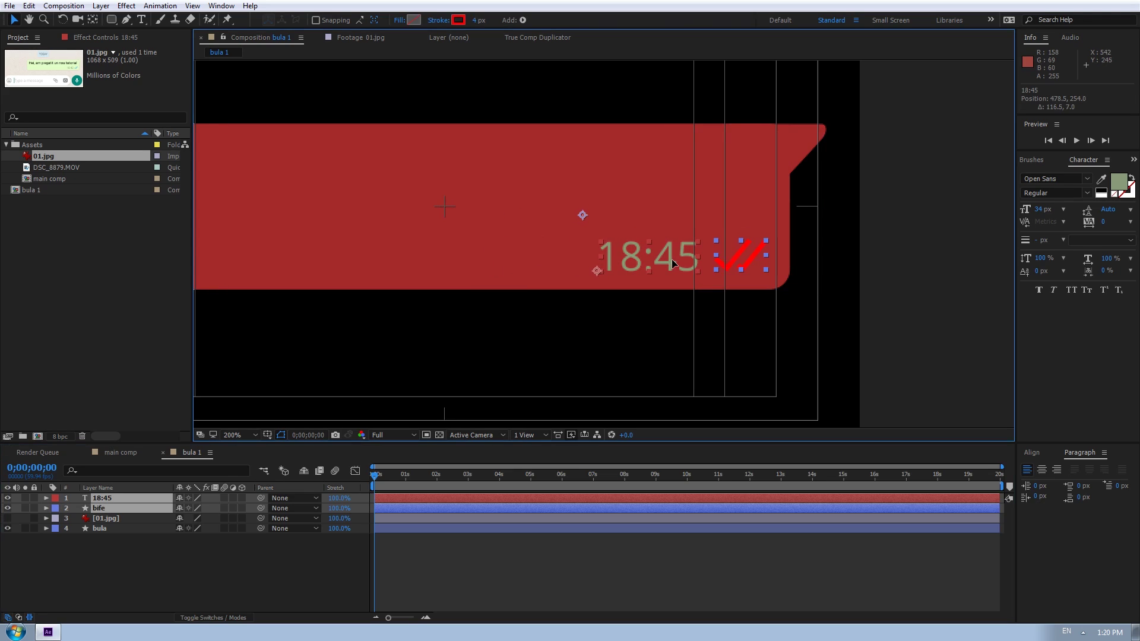
scroll(571, 259, down, 2)
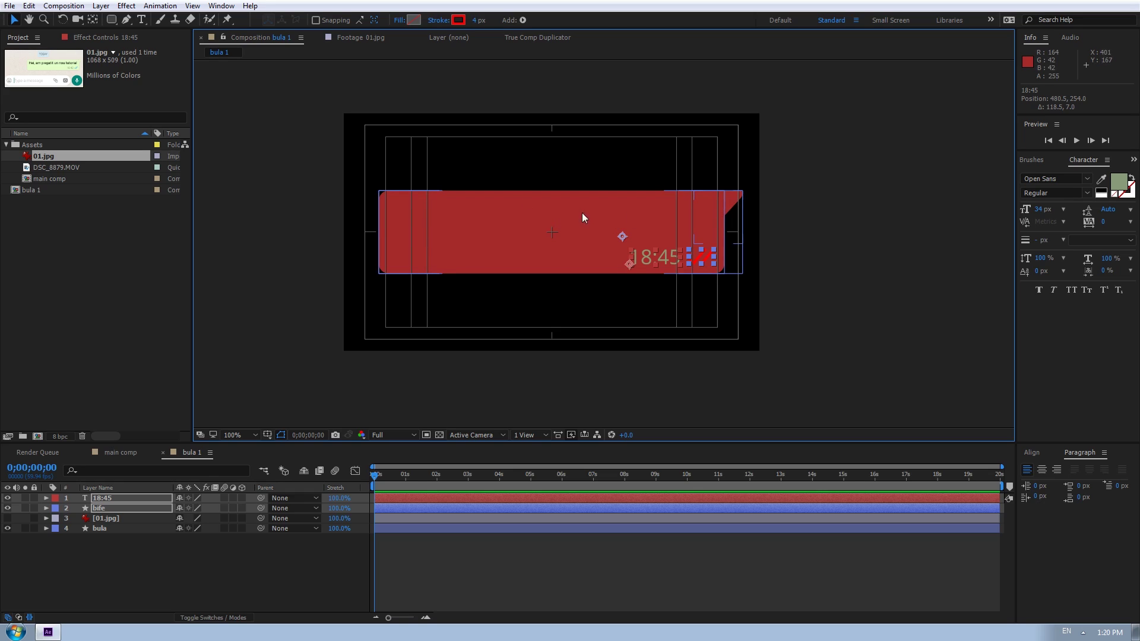
click(141, 20)
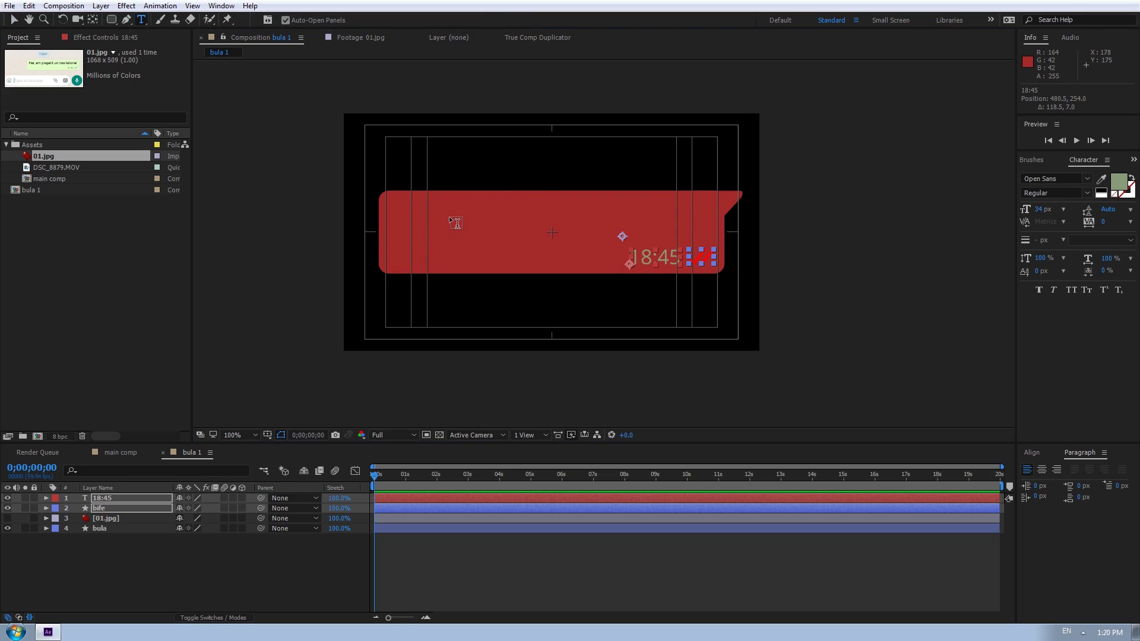
Type 'hei, am facut un nou tutorial... vrei sa-l vezi?' in a two-line text box inside the bubble
drag(393, 200, 707, 238)
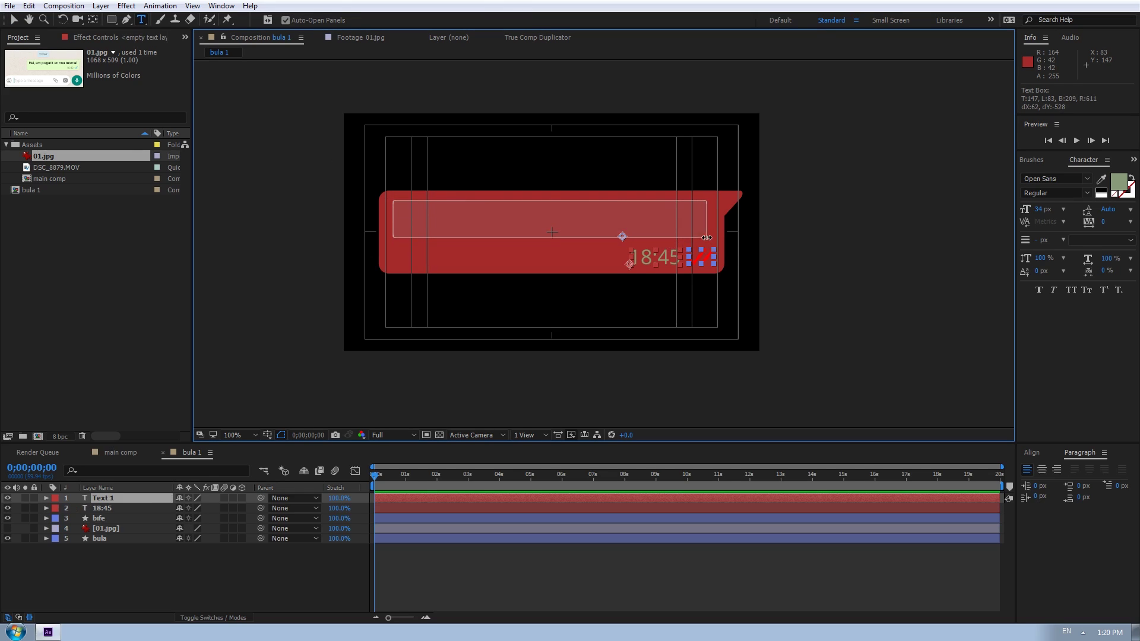
text(hei)
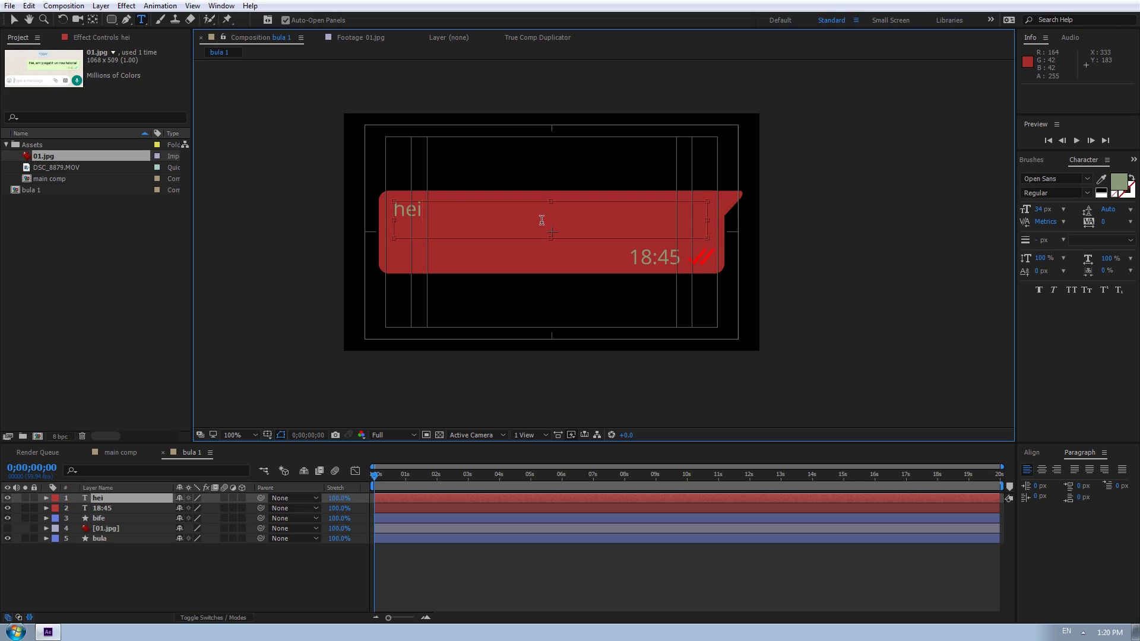
text(, am)
text(facut un )
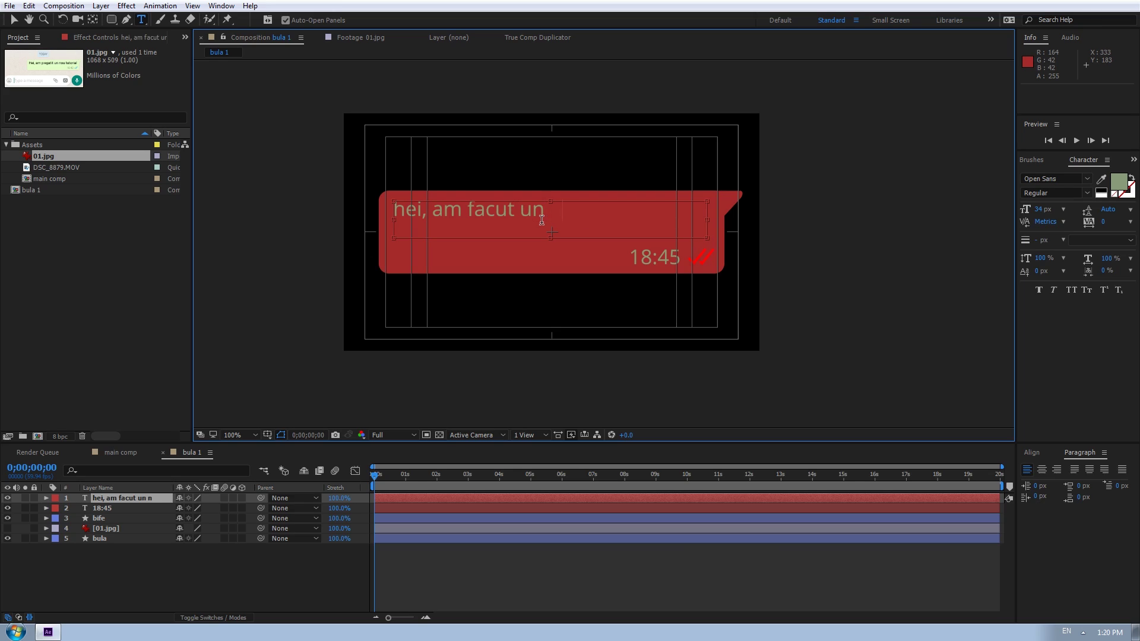
text(nou tutorial)
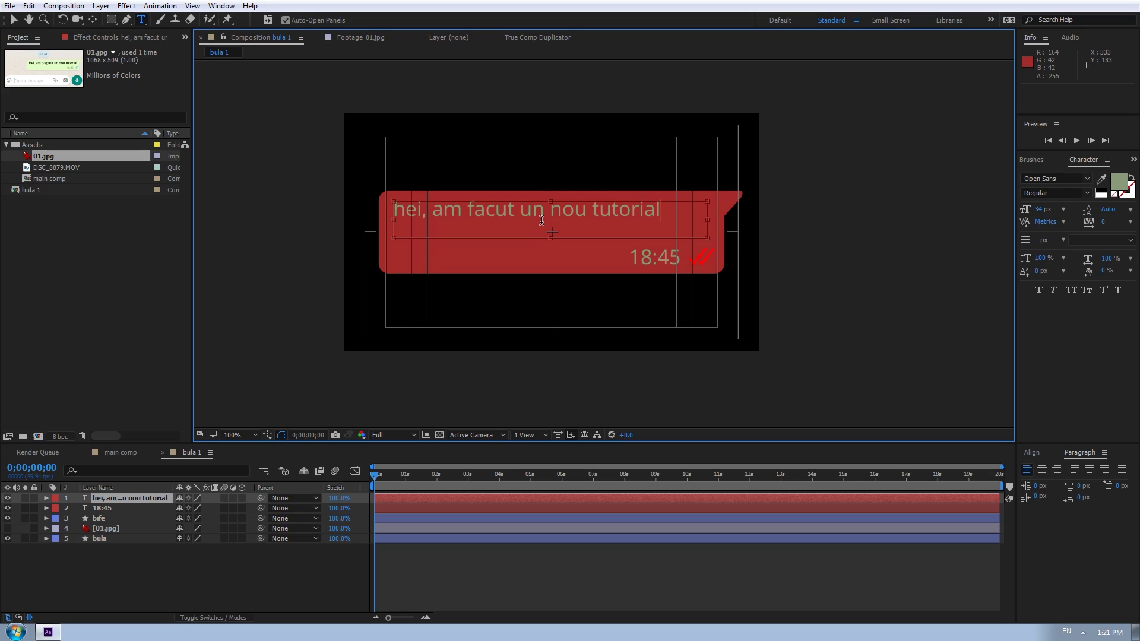
text(..)
text( vrei sa)
text(-l vezi)
text(?)
drag(552, 237, 552, 246)
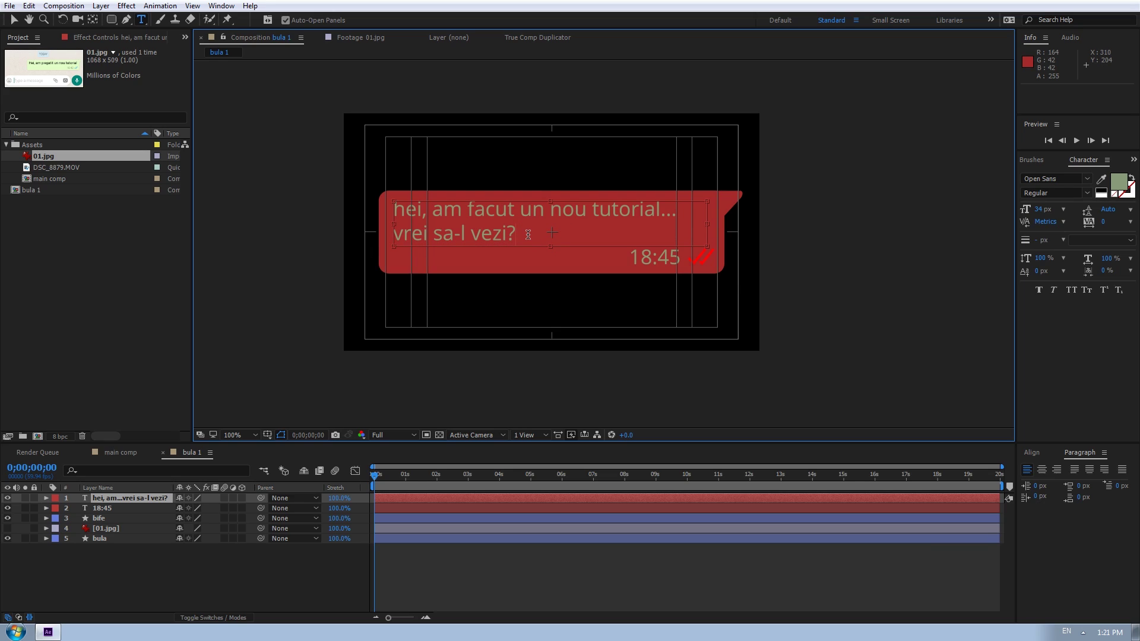
click(229, 579)
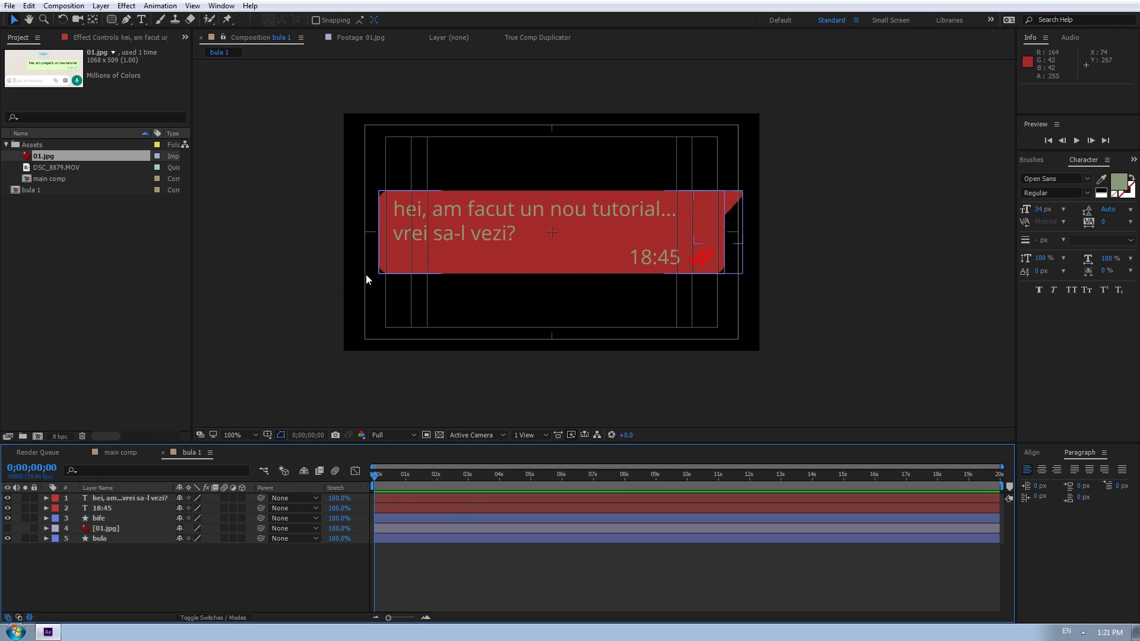
Apply a Fill effect to the message text and set it to near-black 111111
key(v)
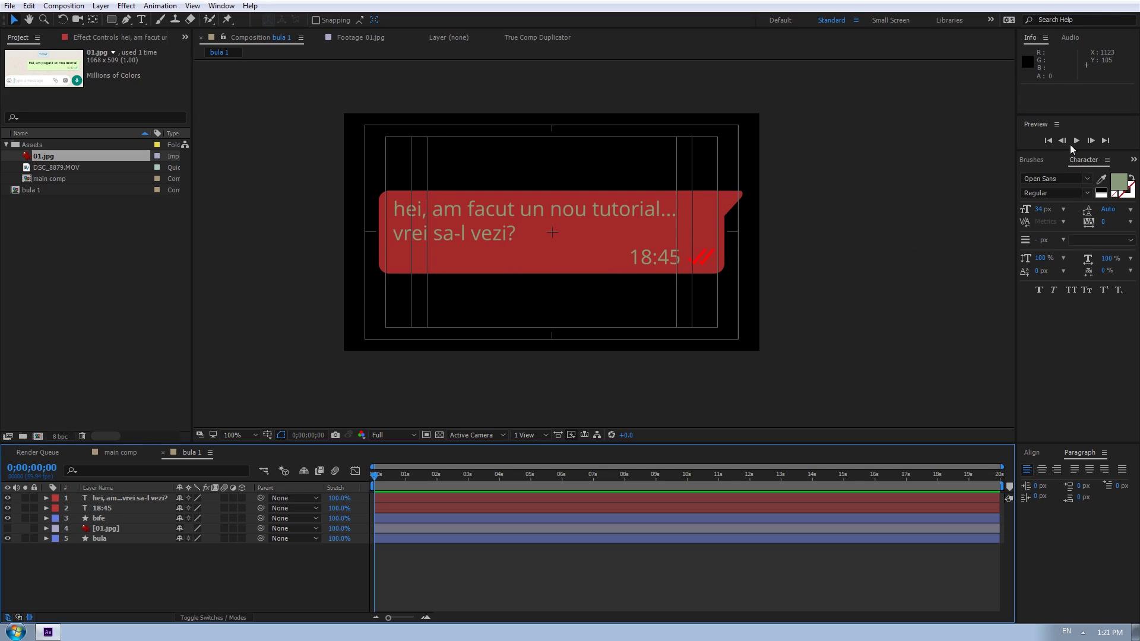
click(1133, 159)
click(1098, 189)
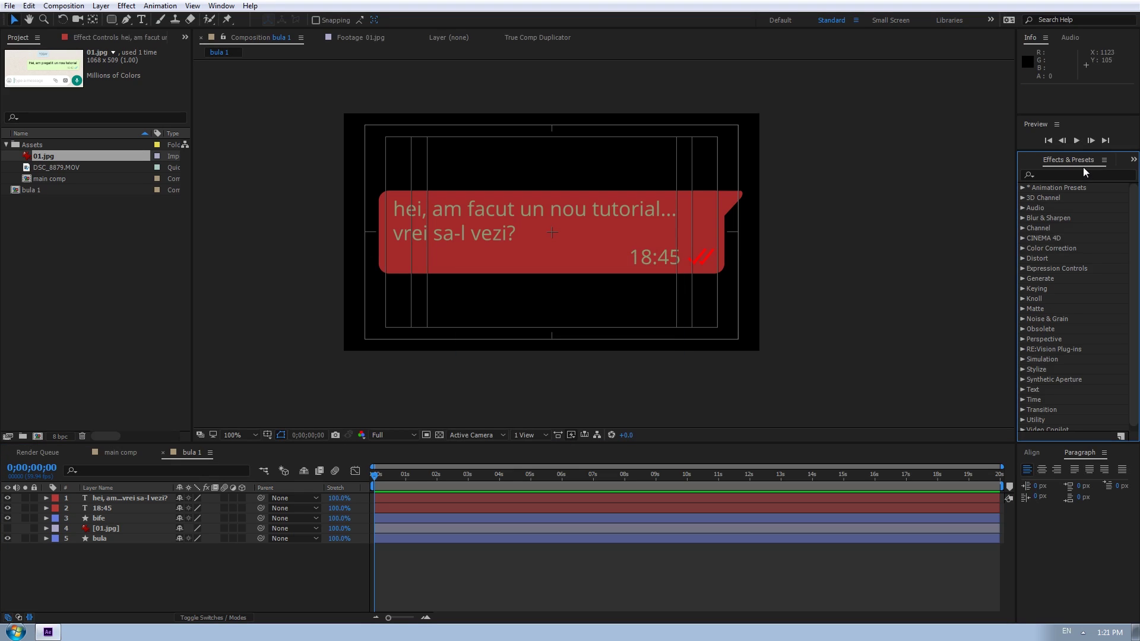
click(1065, 176)
text(fill)
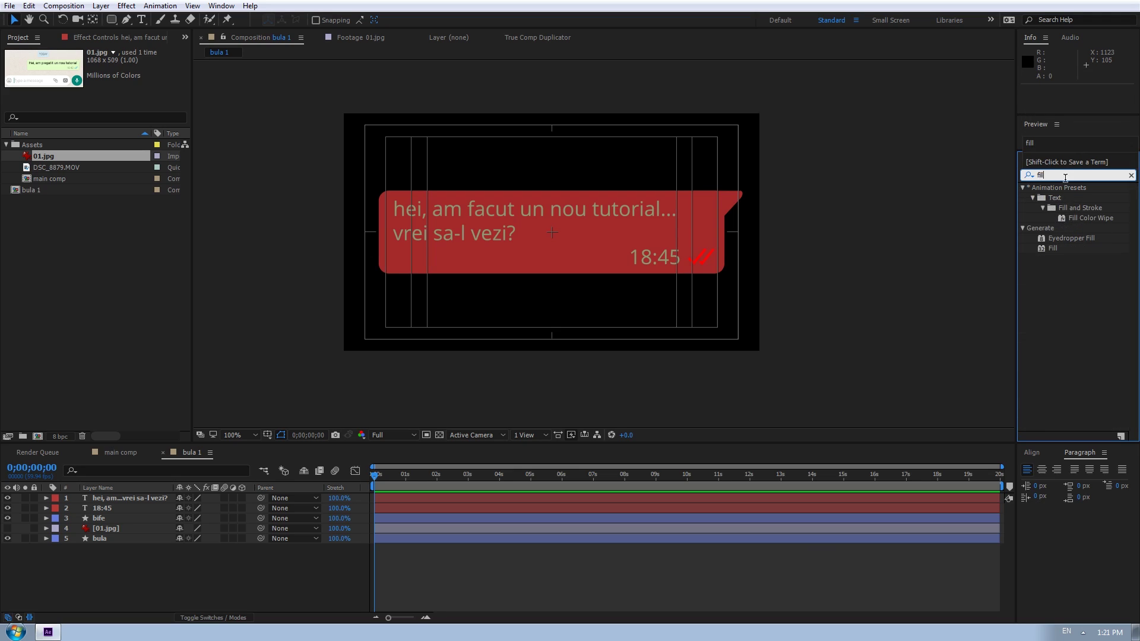
drag(1053, 247, 160, 498)
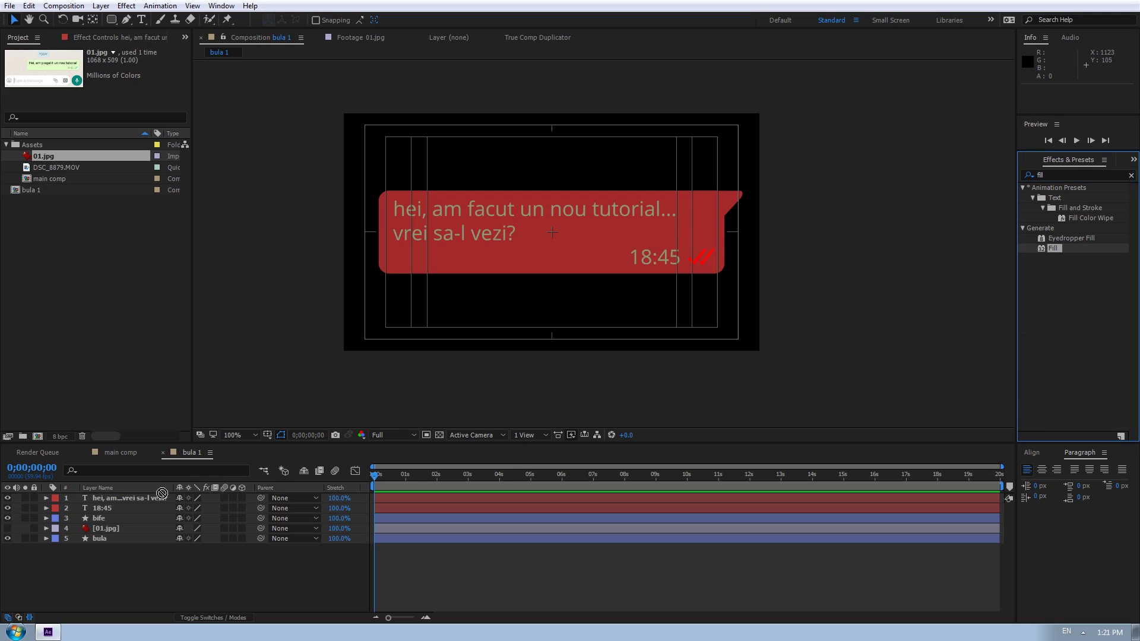
click(111, 92)
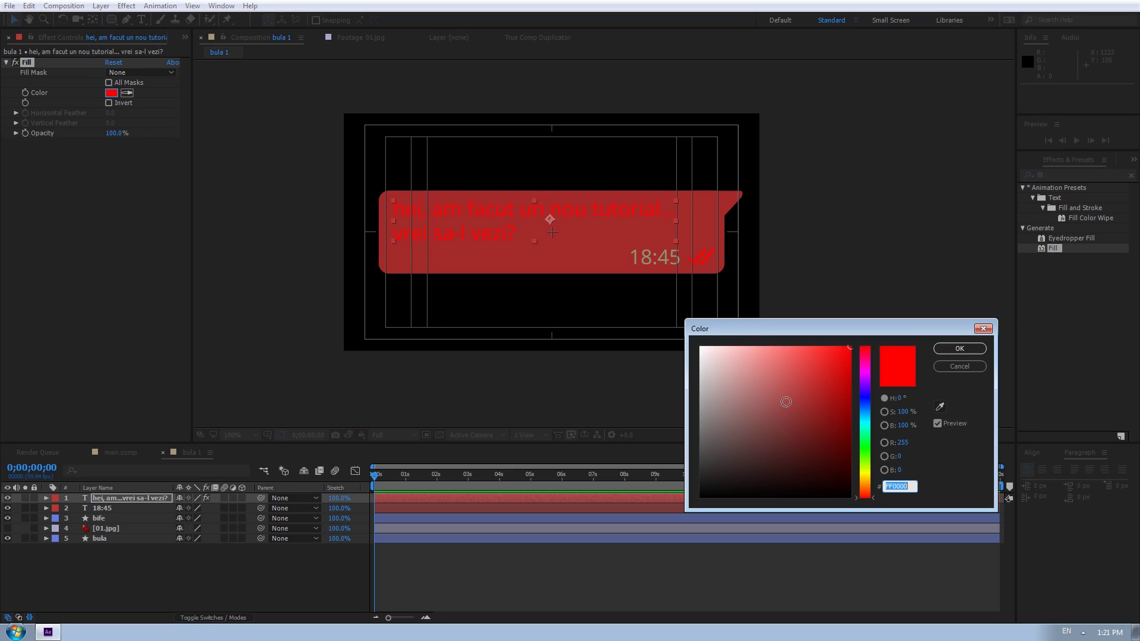
click(701, 465)
drag(700, 465, 700, 487)
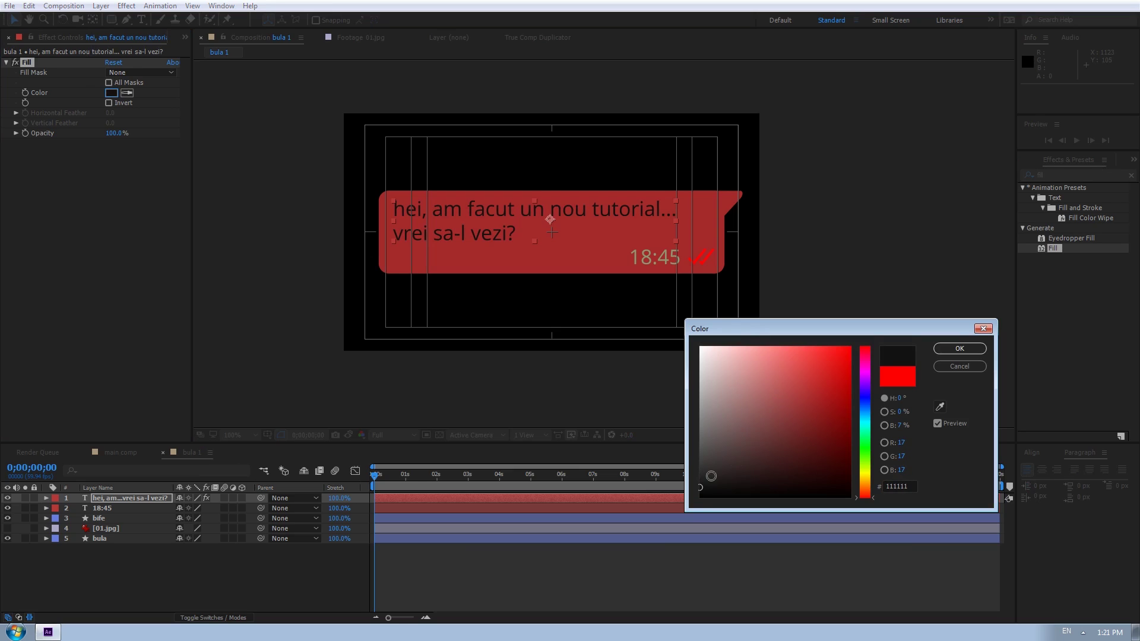
click(972, 346)
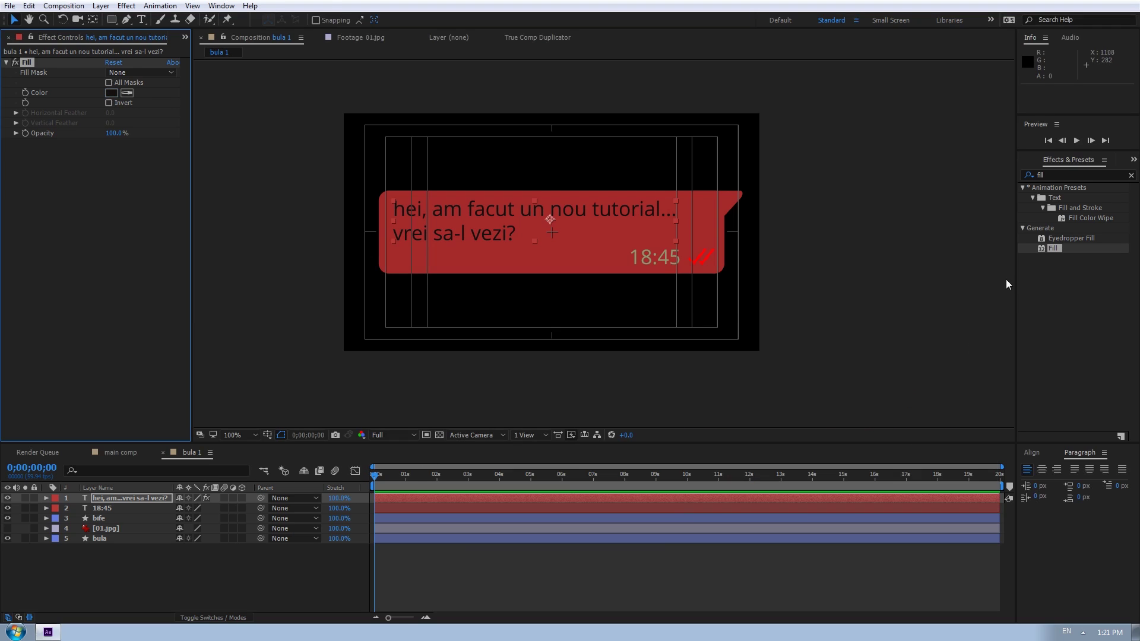
Apply a Fill effect to the bife checkmarks layer and colour them blue
mouse_move(1048, 247)
mouse_down()
mouse_move(133, 537)
mouse_move(127, 518)
mouse_up()
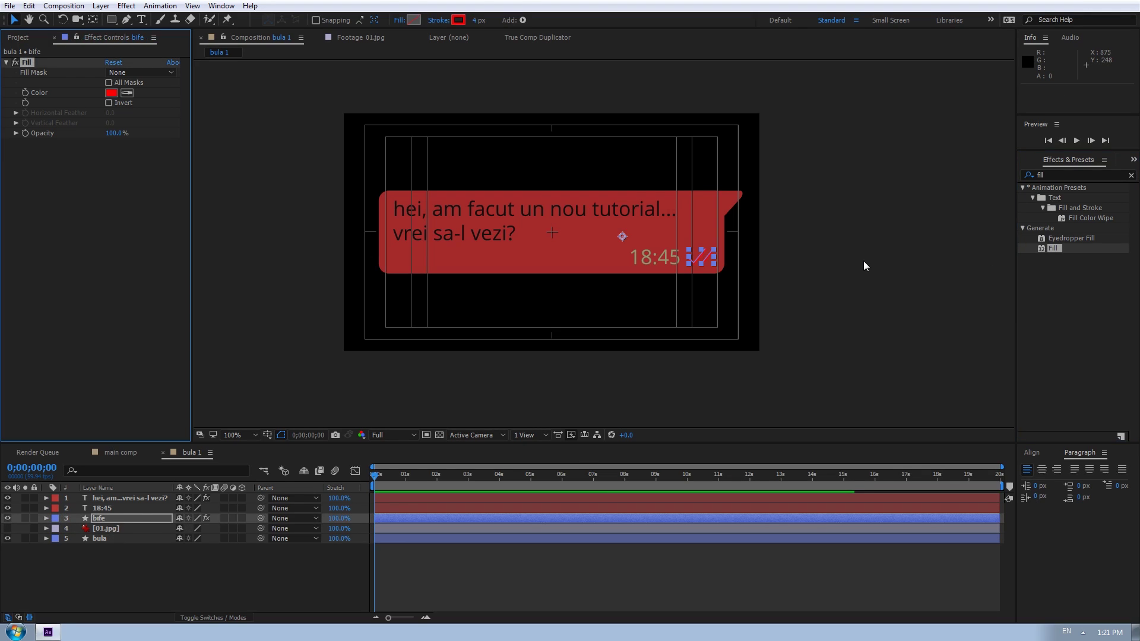
click(111, 92)
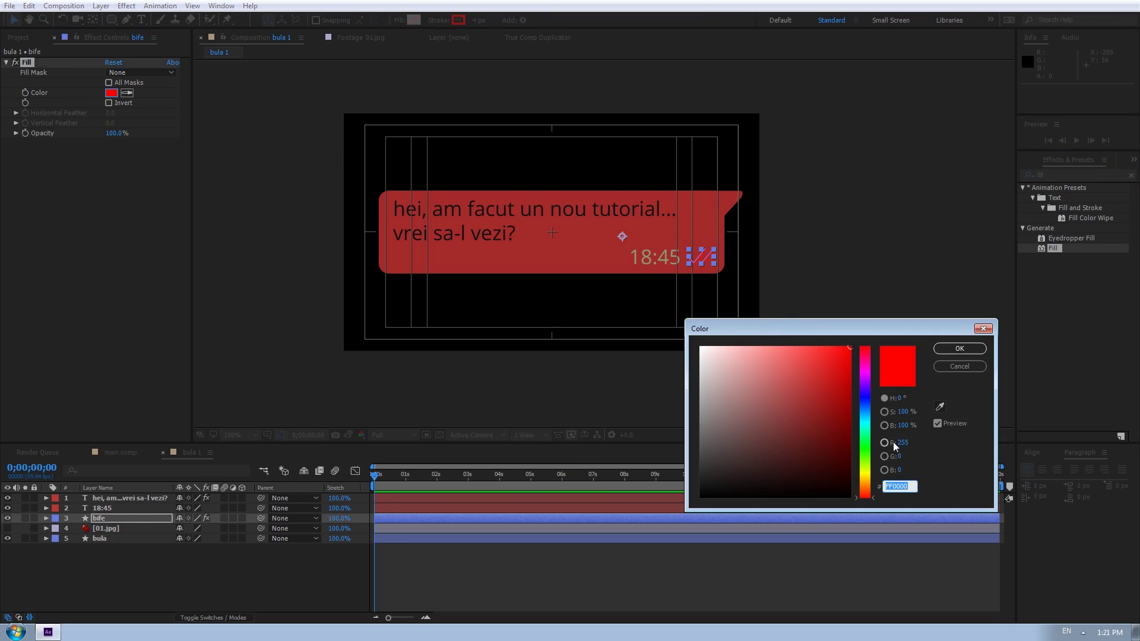
drag(868, 440, 866, 420)
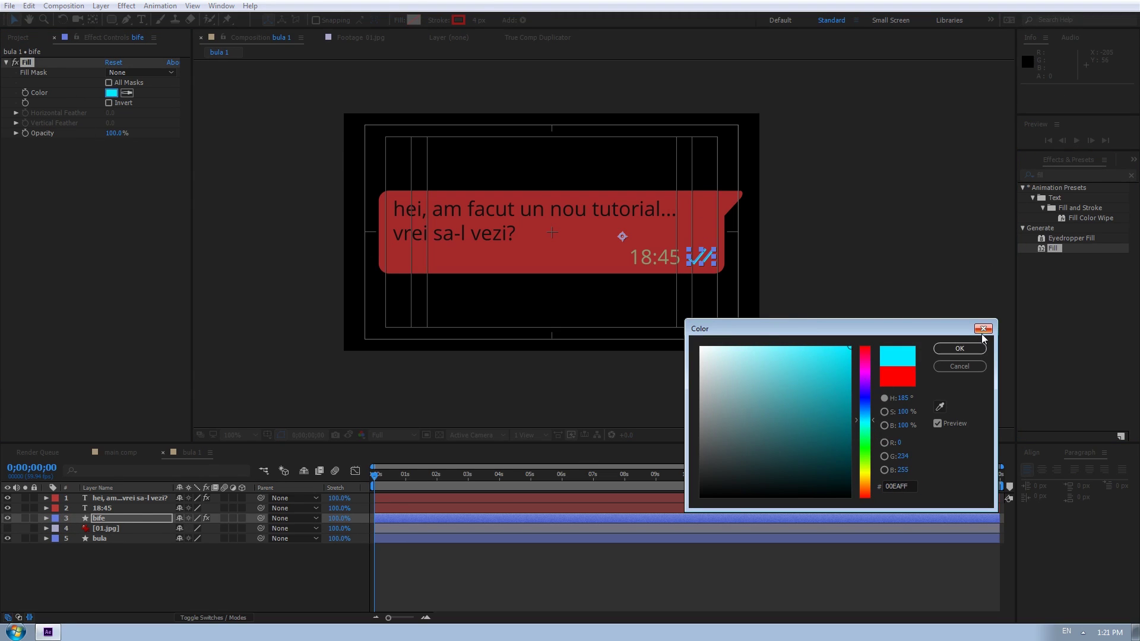
mouse_move(807, 396)
mouse_down()
mouse_move(825, 391)
mouse_move(865, 414)
mouse_up()
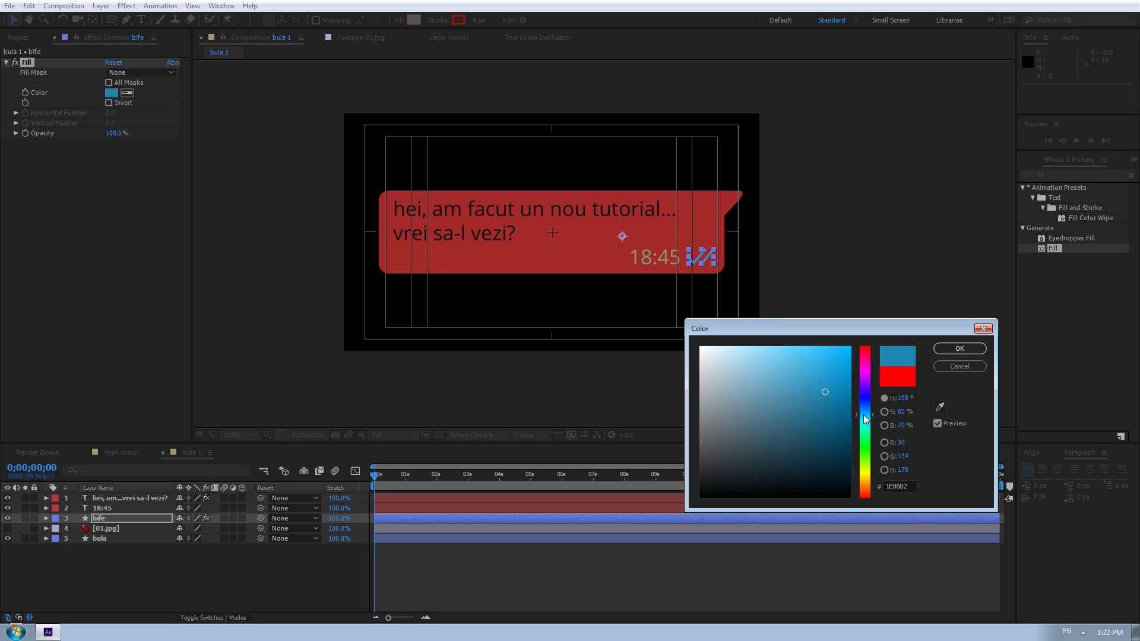
click(959, 349)
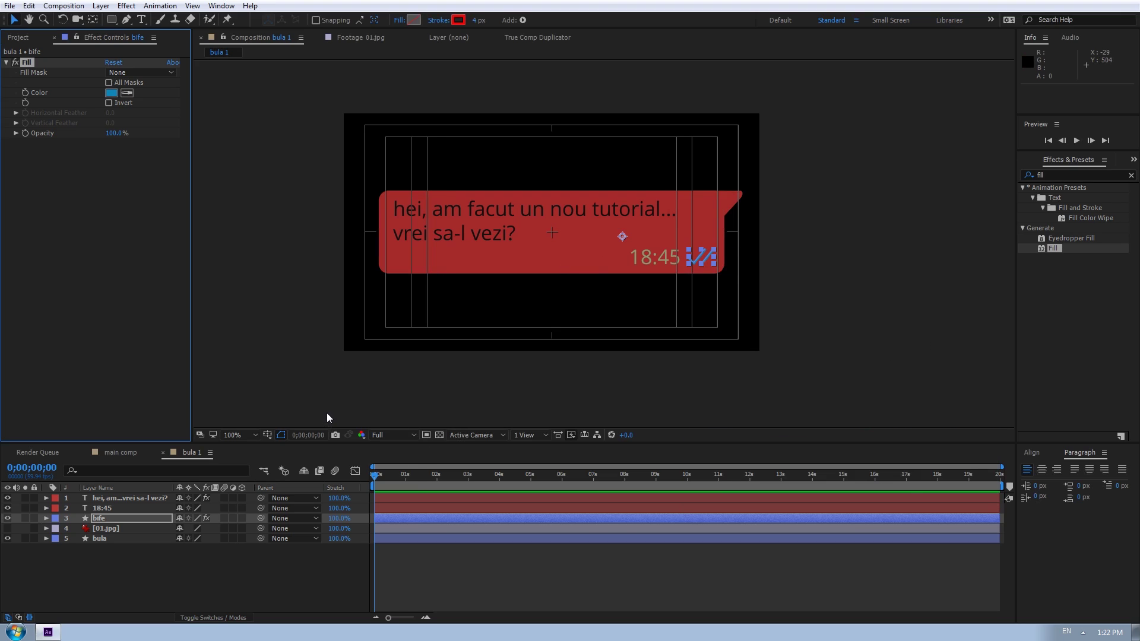
click(106, 537)
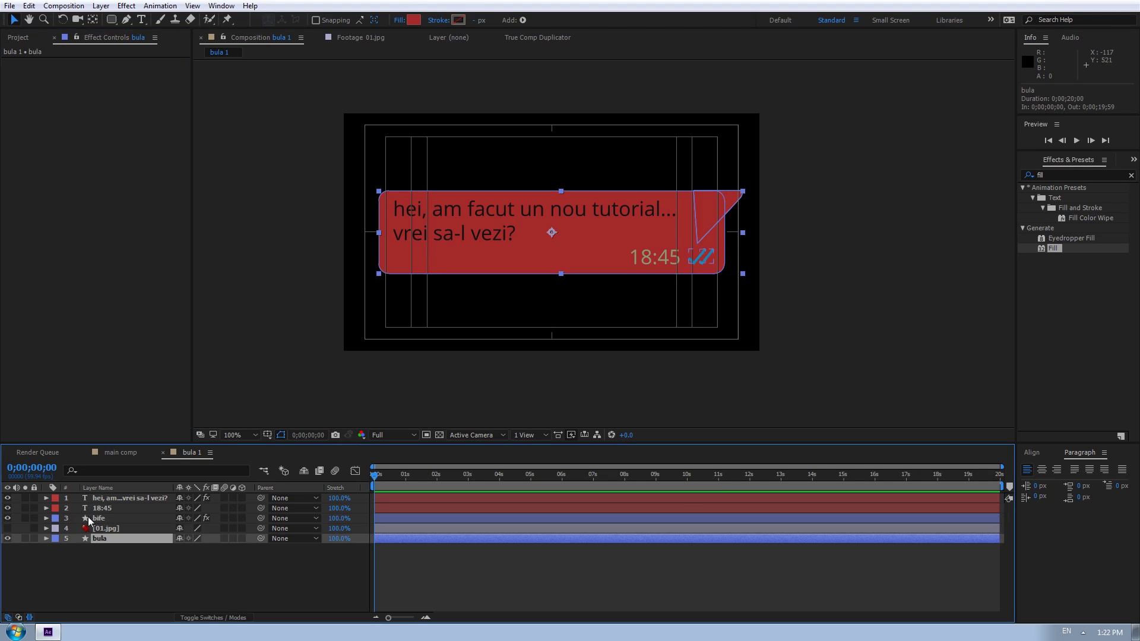
Sample the screenshot's light green bubble colour as the Brush paint colour, then hide 01.jpg
click(105, 528)
click(7, 528)
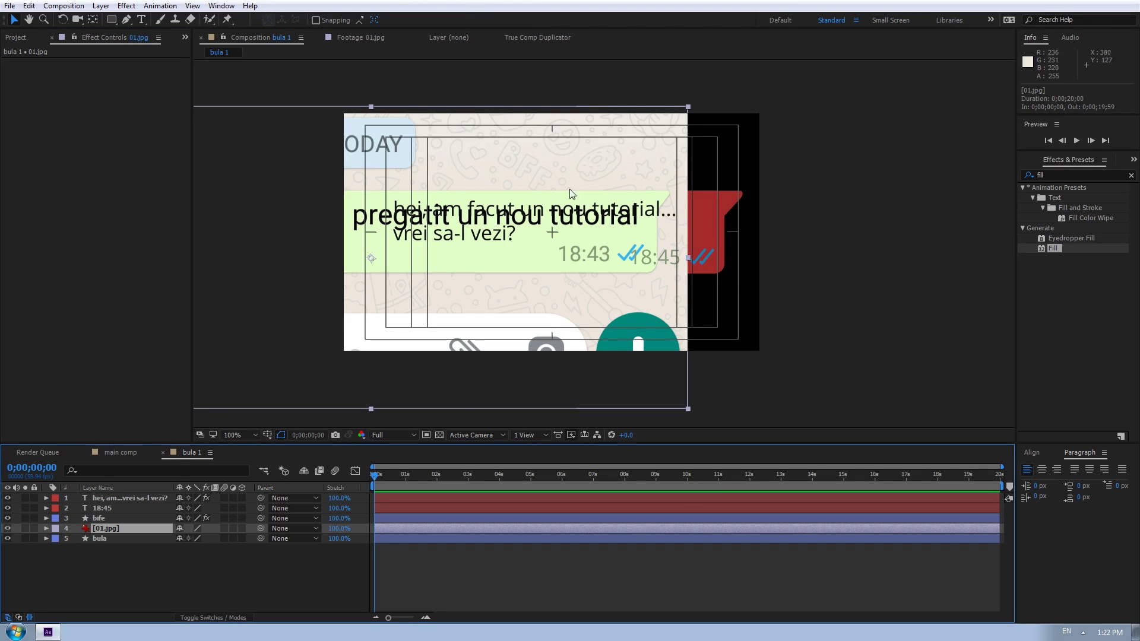
click(160, 21)
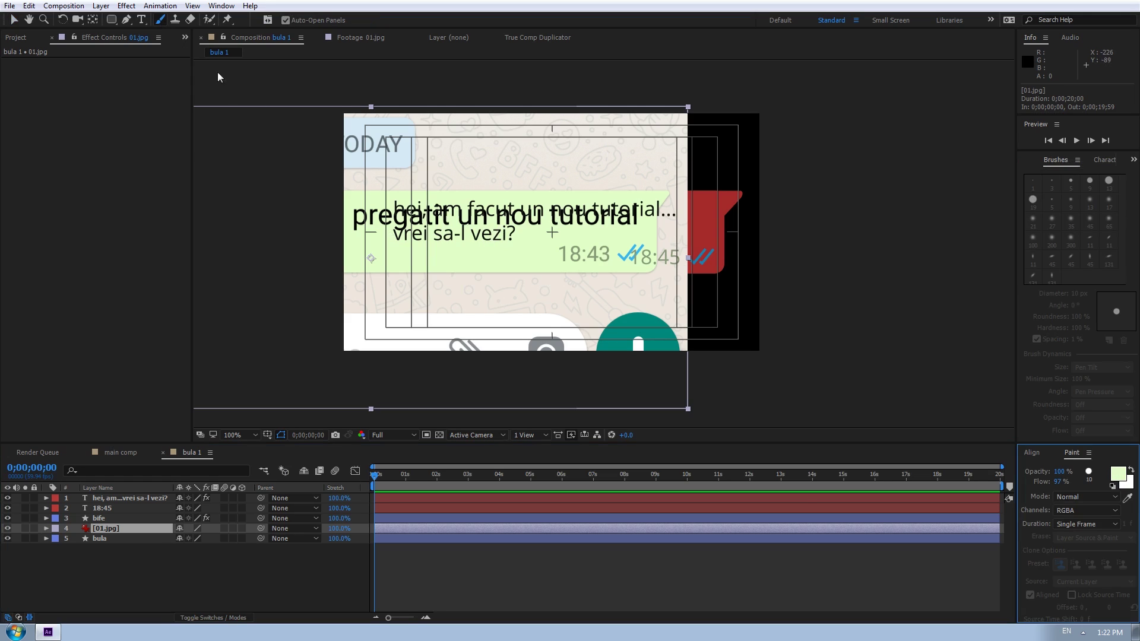
click(1127, 497)
click(523, 256)
click(1118, 474)
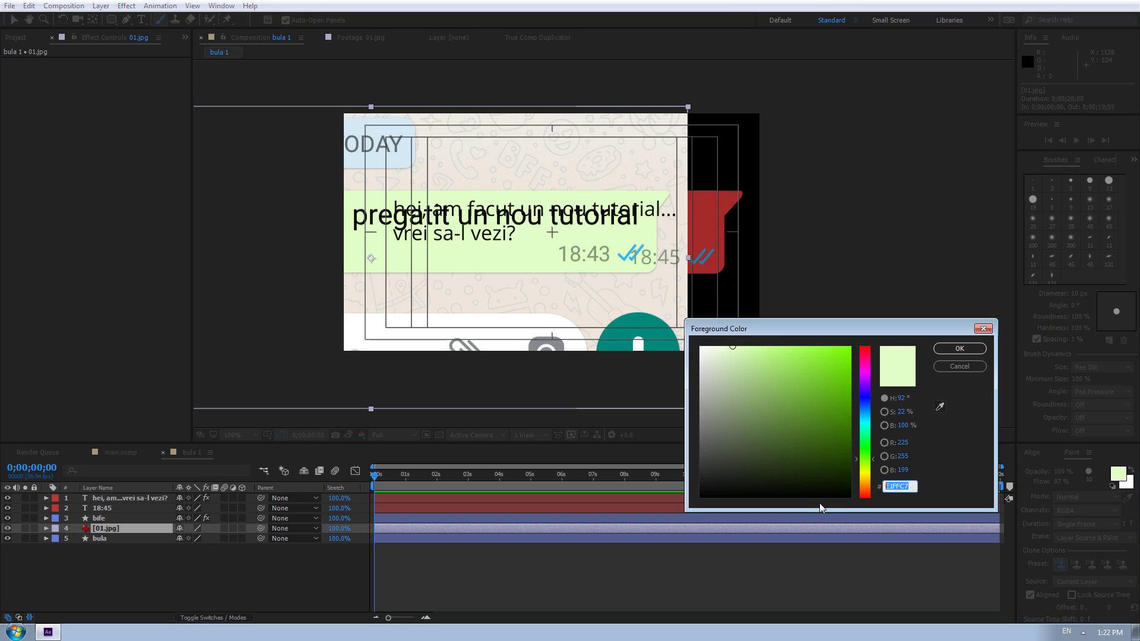
click(959, 365)
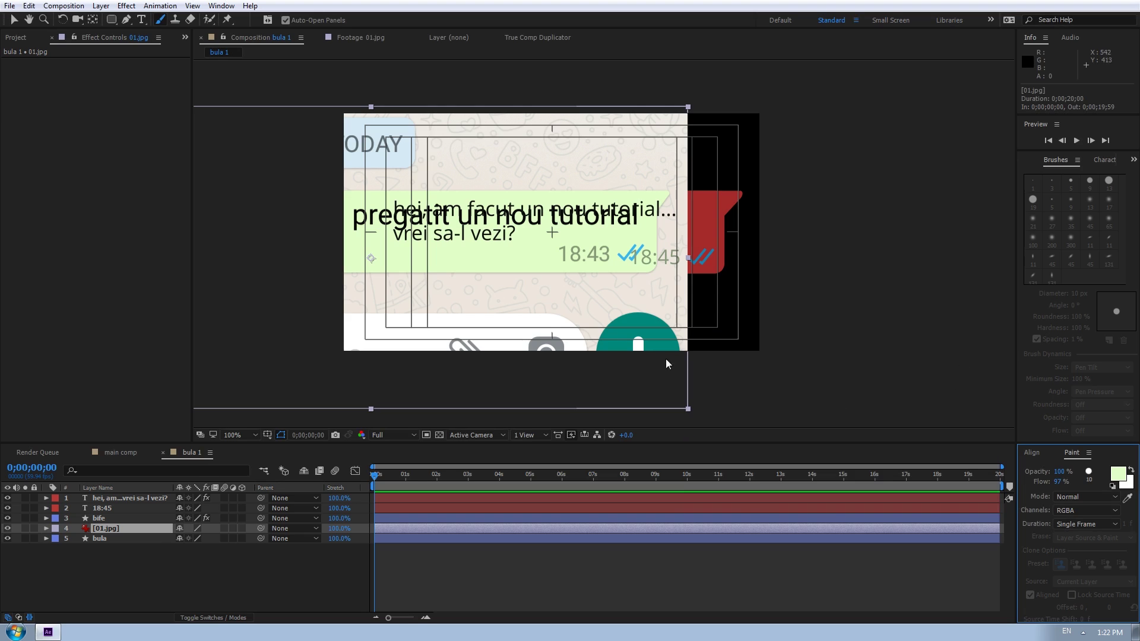
click(8, 528)
click(99, 538)
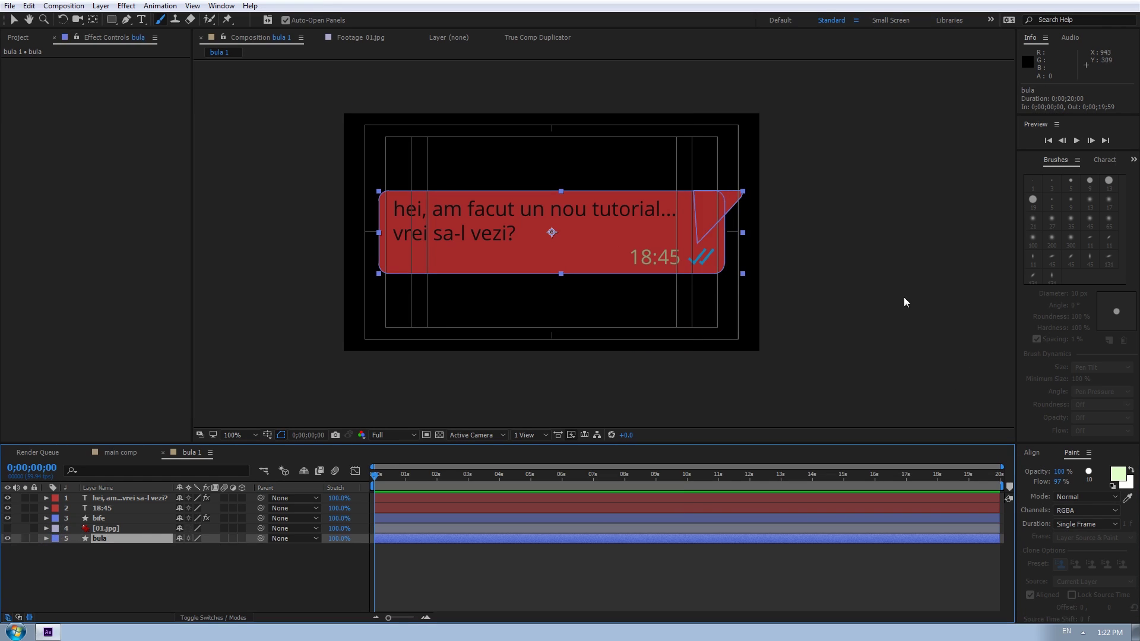
Add a Fill effect to the bula layer and set its colour to light green E1FFC7
click(1133, 159)
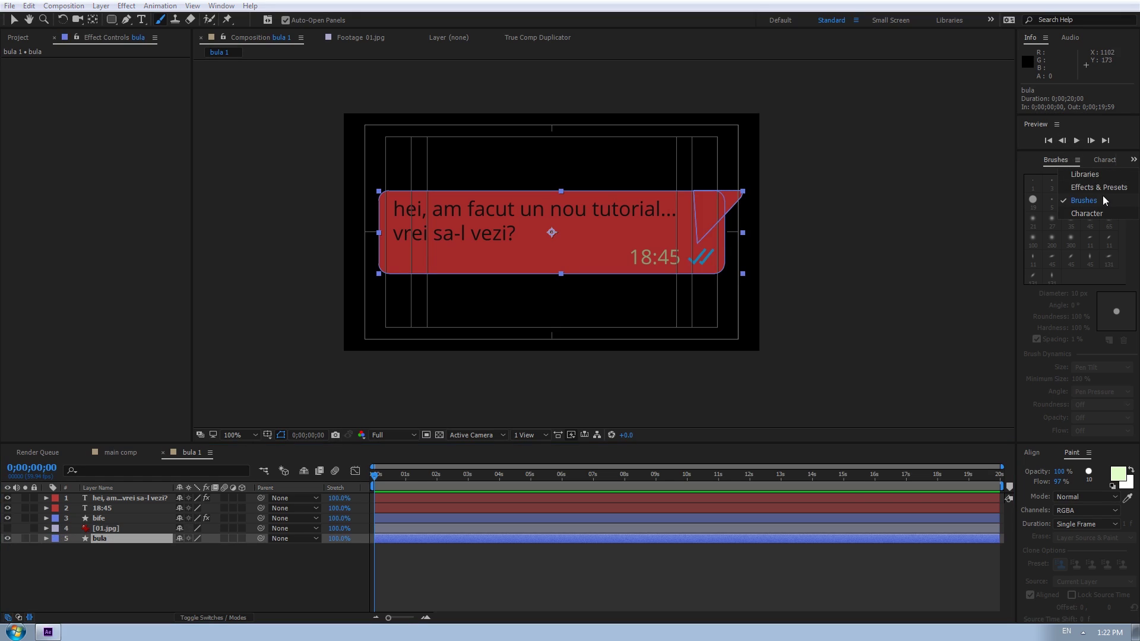
click(1102, 195)
drag(1053, 248, 109, 538)
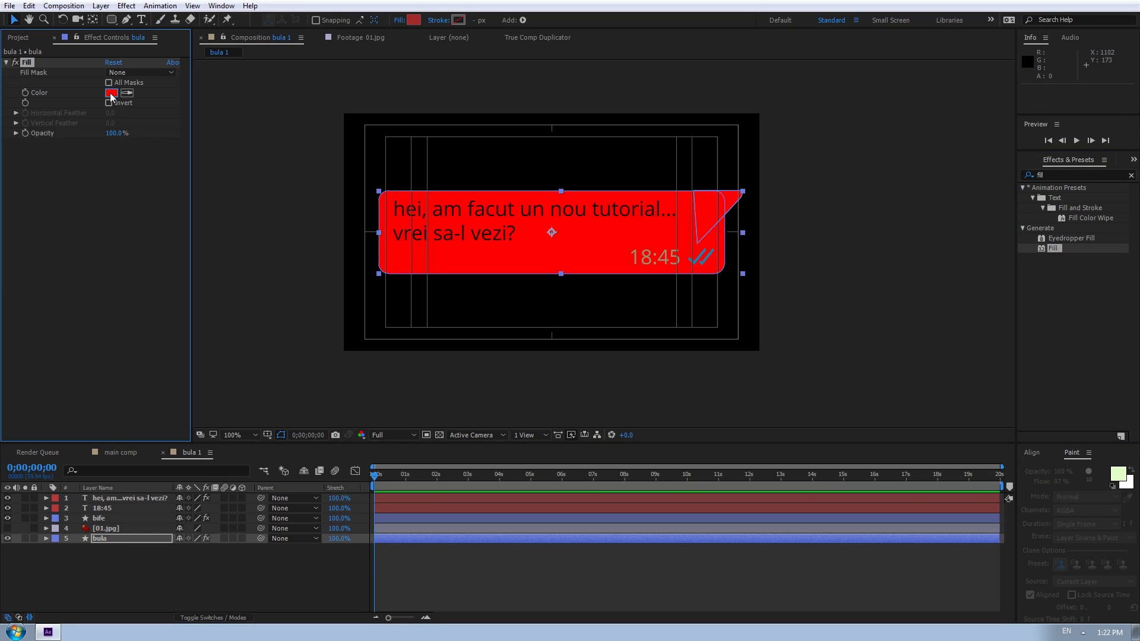
click(111, 93)
text(E1FFC7)
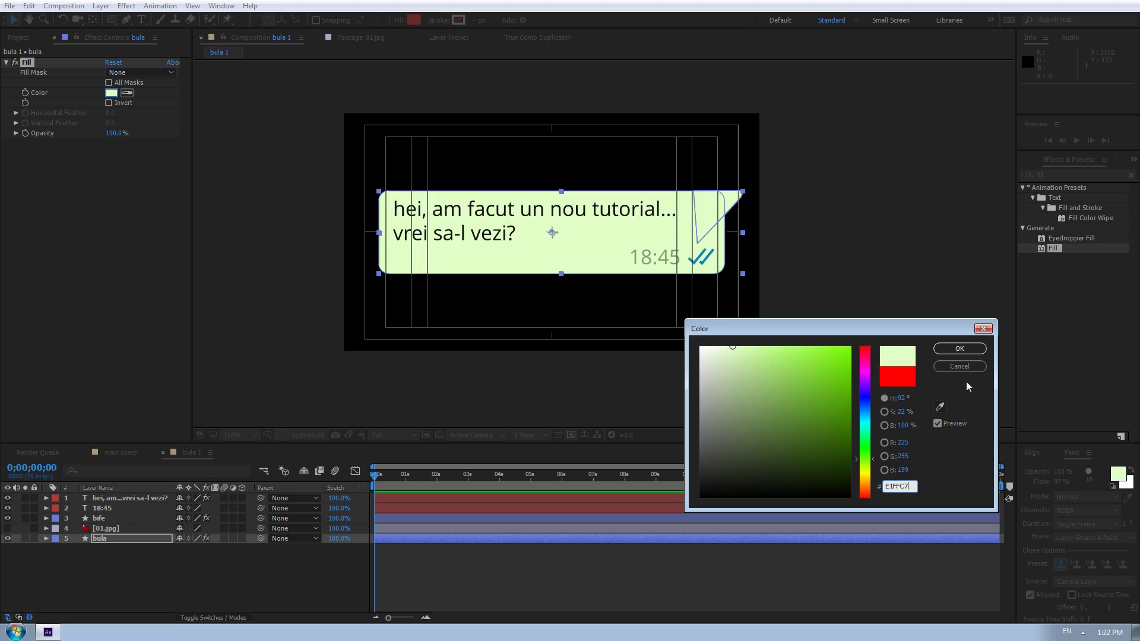
click(964, 349)
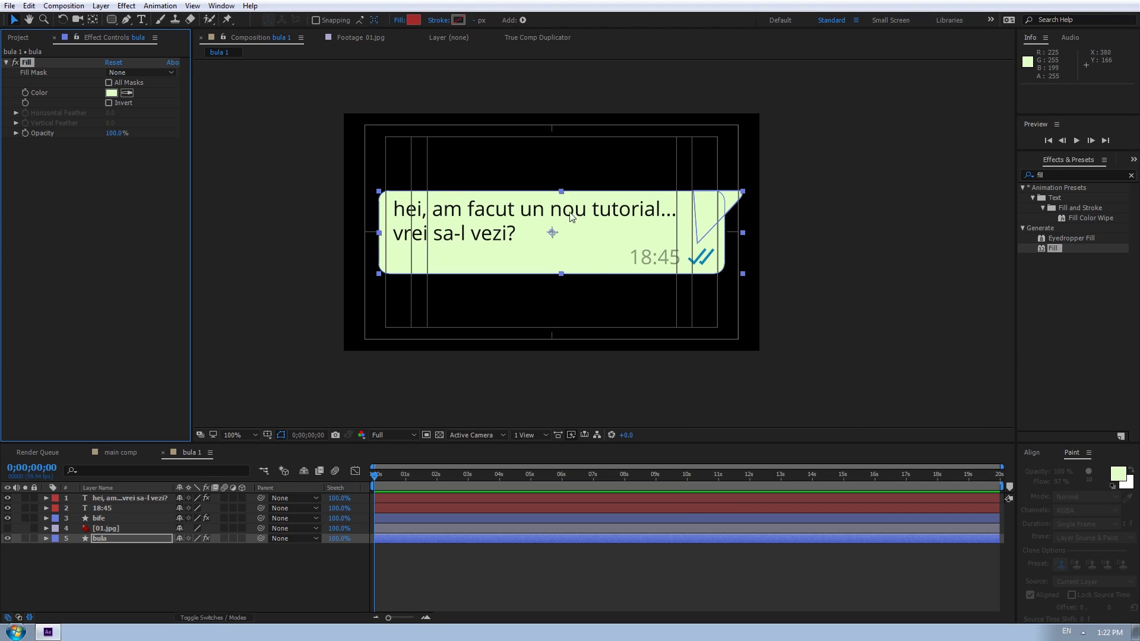
Change the bife checkmarks' Fill colour to bright cyan 0DDEEB
click(126, 515)
click(111, 93)
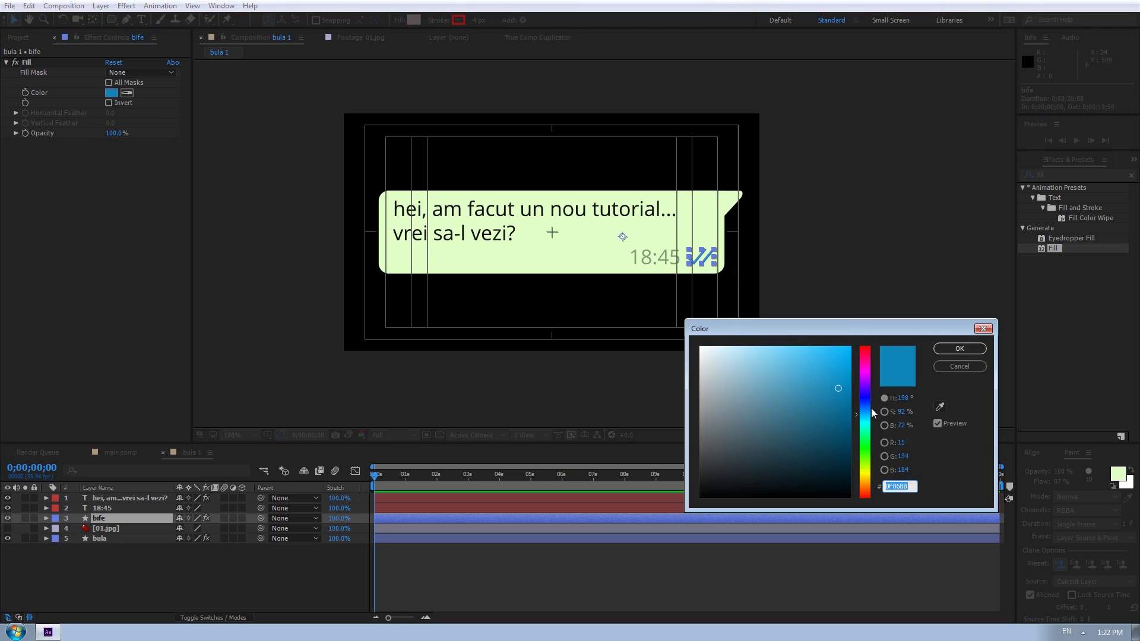
drag(870, 410, 875, 420)
drag(839, 367, 842, 357)
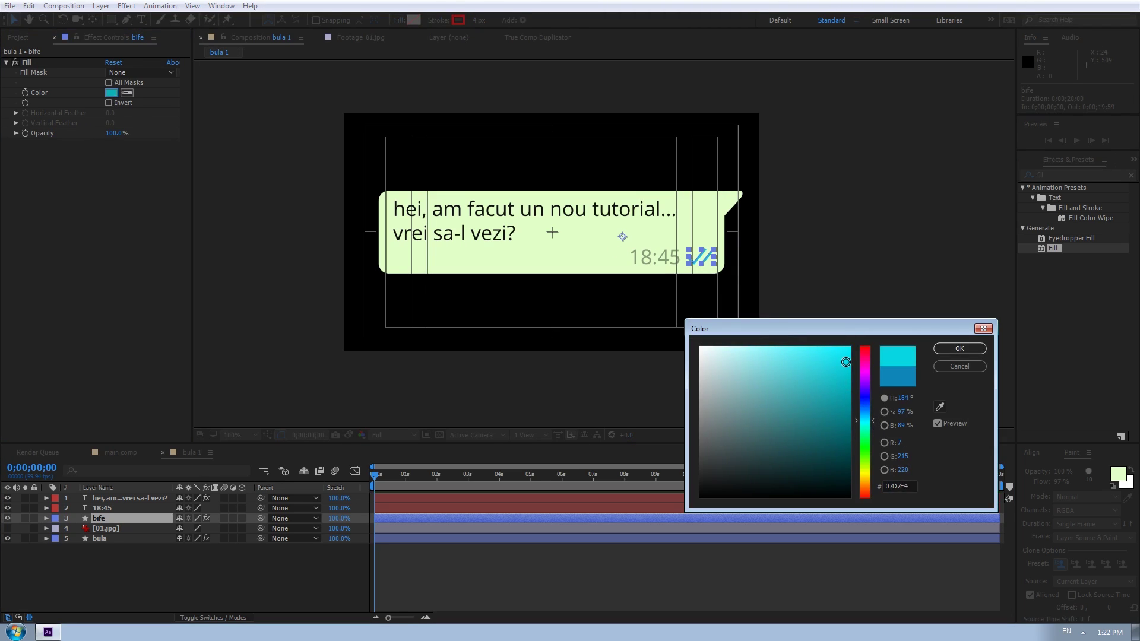
click(959, 349)
click(768, 546)
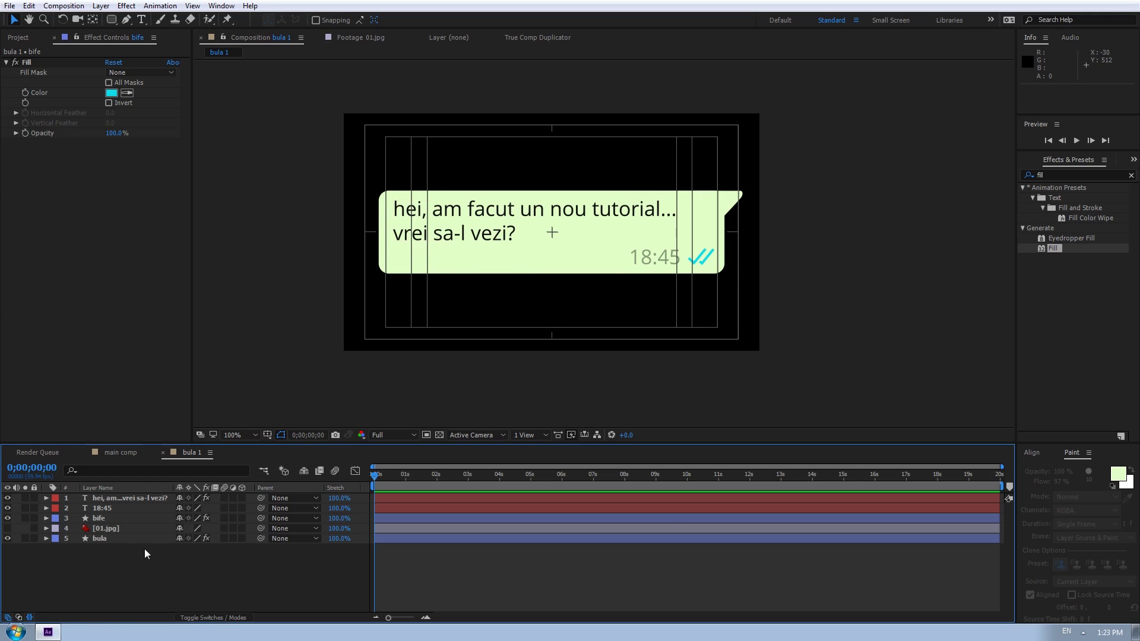
Convert bula's Rectangle Path 1 into a Bezier path
click(119, 538)
click(46, 538)
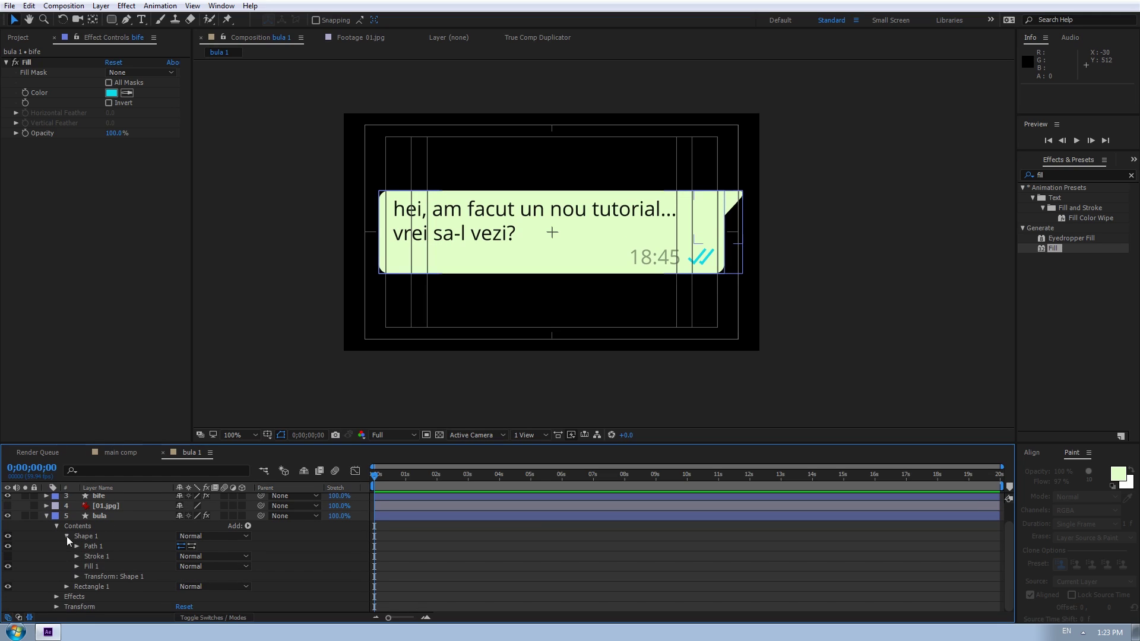
click(67, 535)
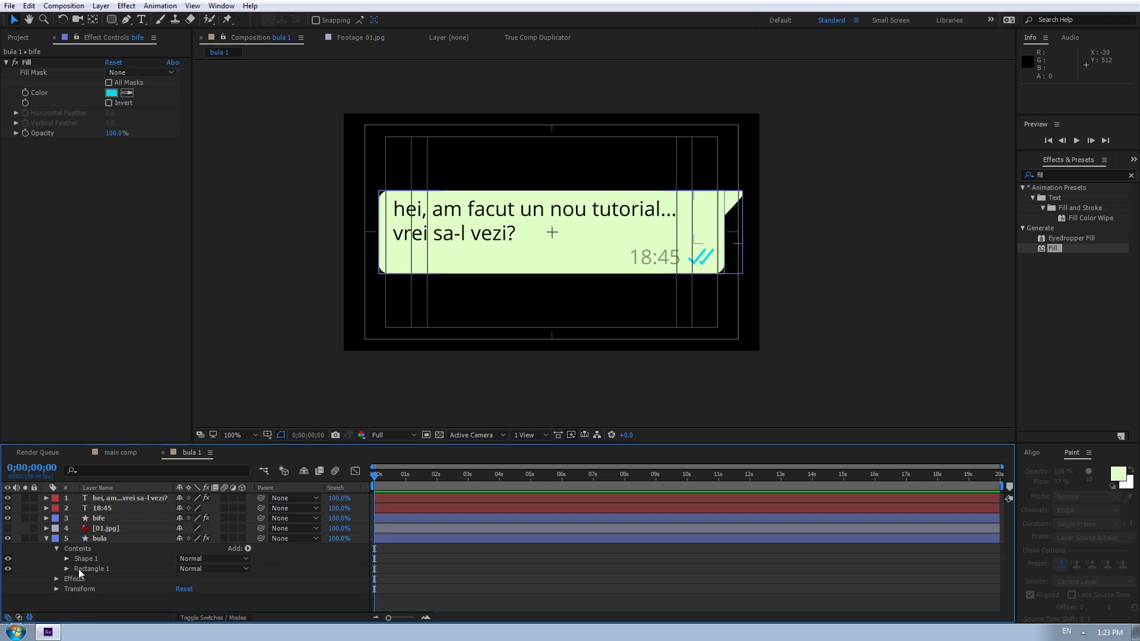
click(66, 569)
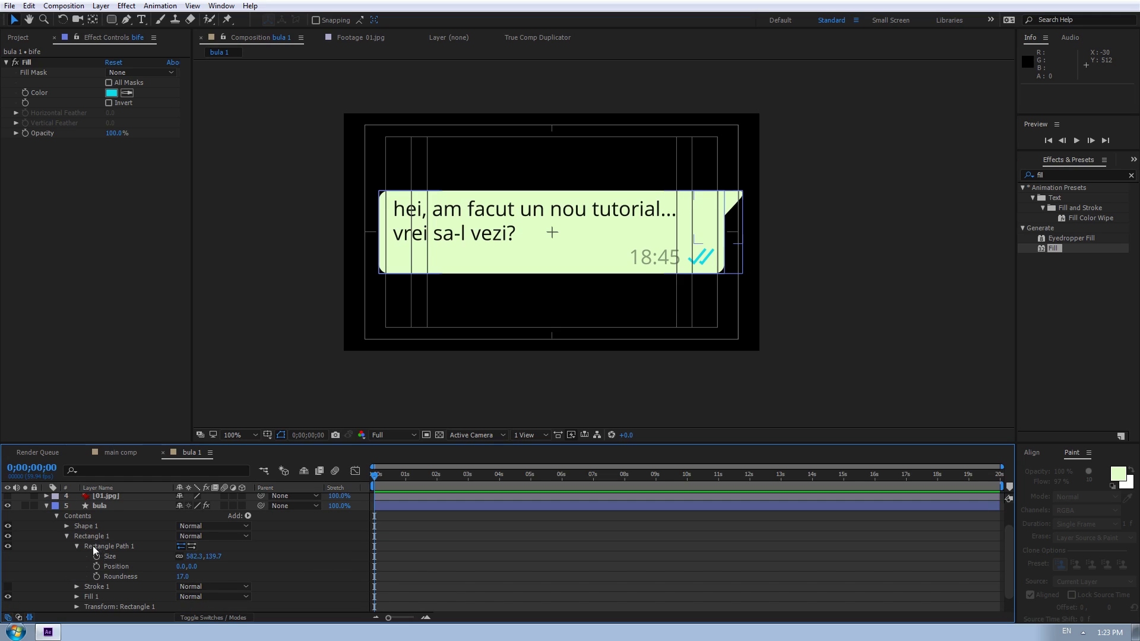
right_click(130, 544)
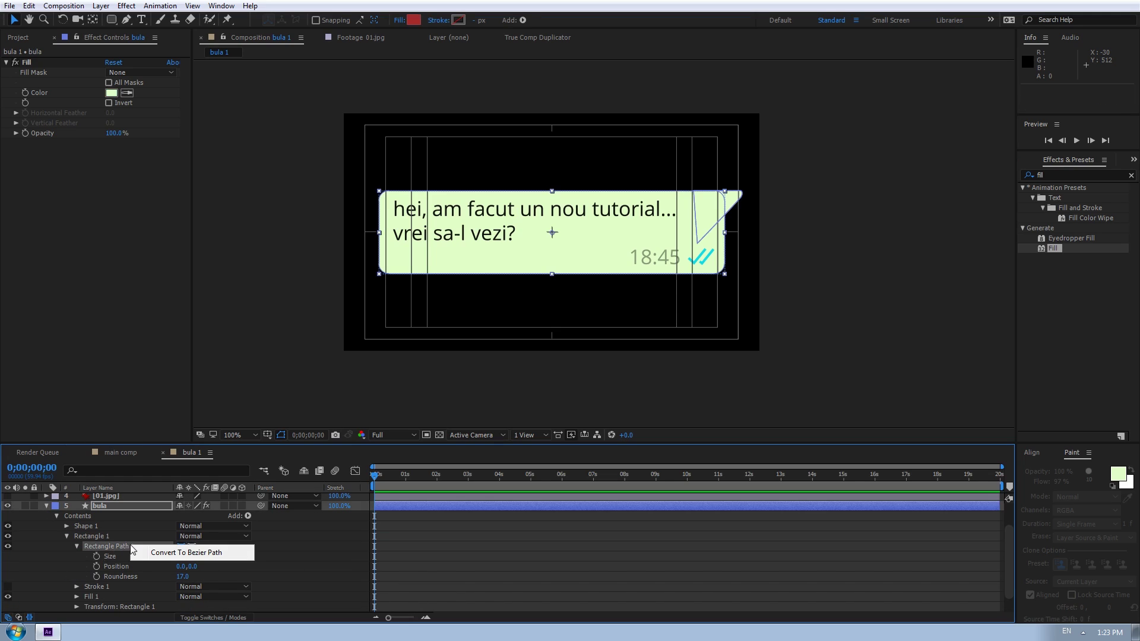
click(159, 553)
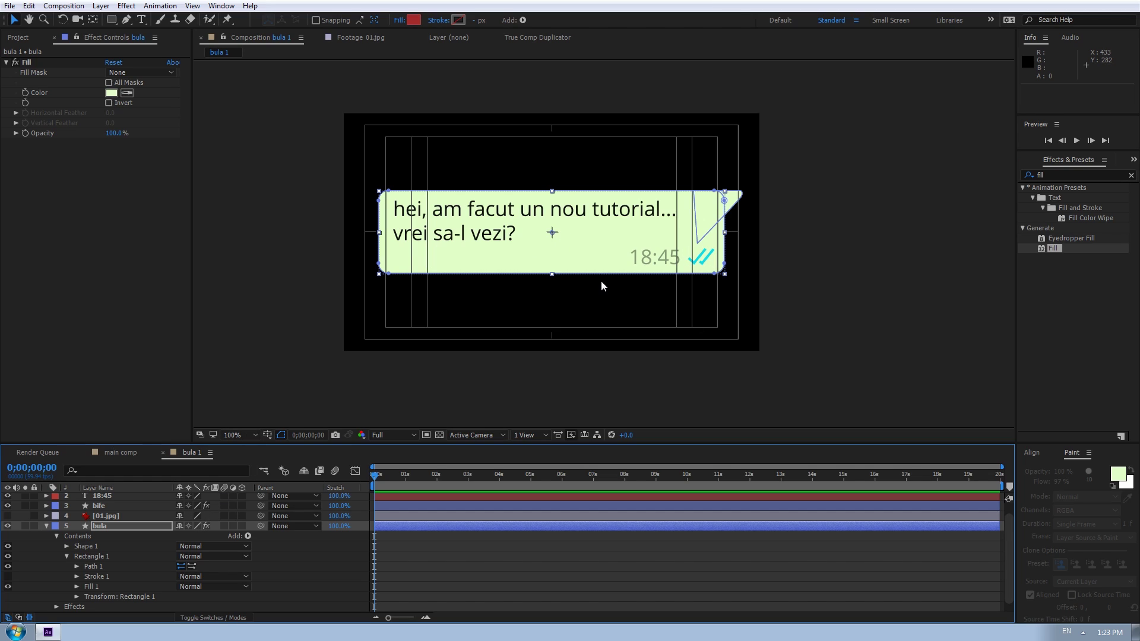
Select the bubble path's bottom vertices and nudge them down two steps
click(78, 567)
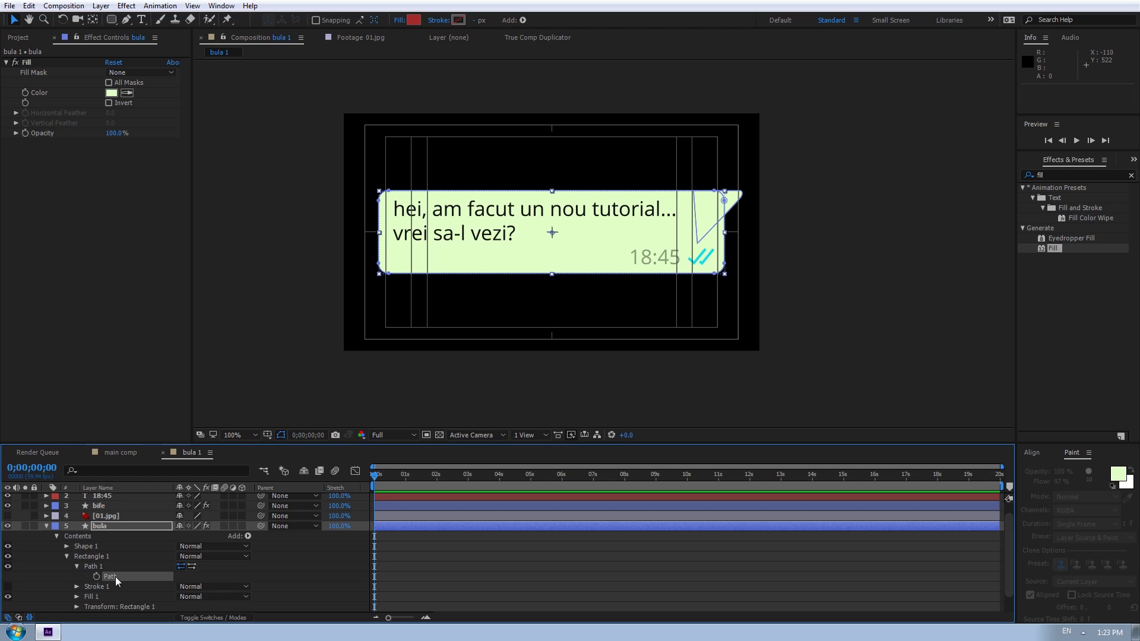
click(115, 576)
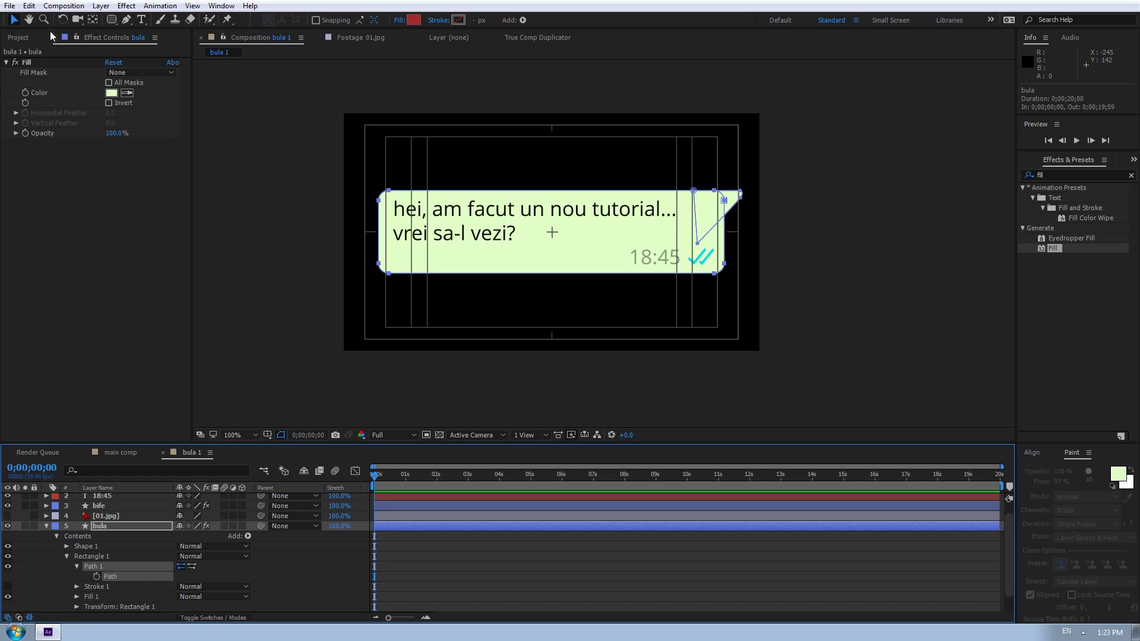
drag(348, 261, 750, 295)
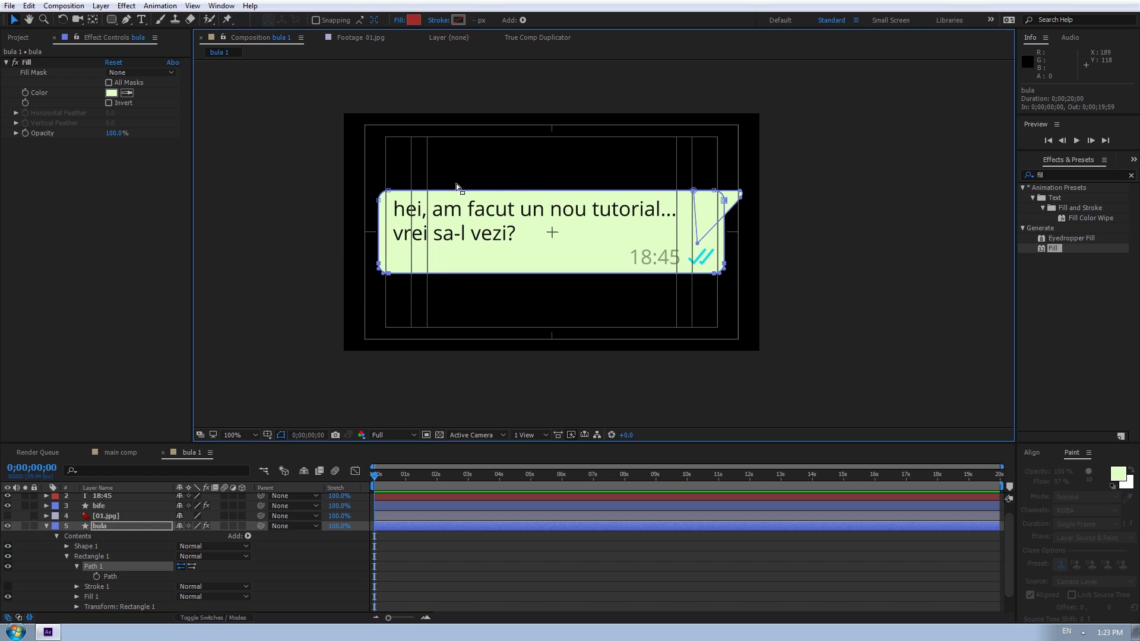
key(Down)
key(Down)
key(Down)
key(Down)
key(Down)
key(Down)
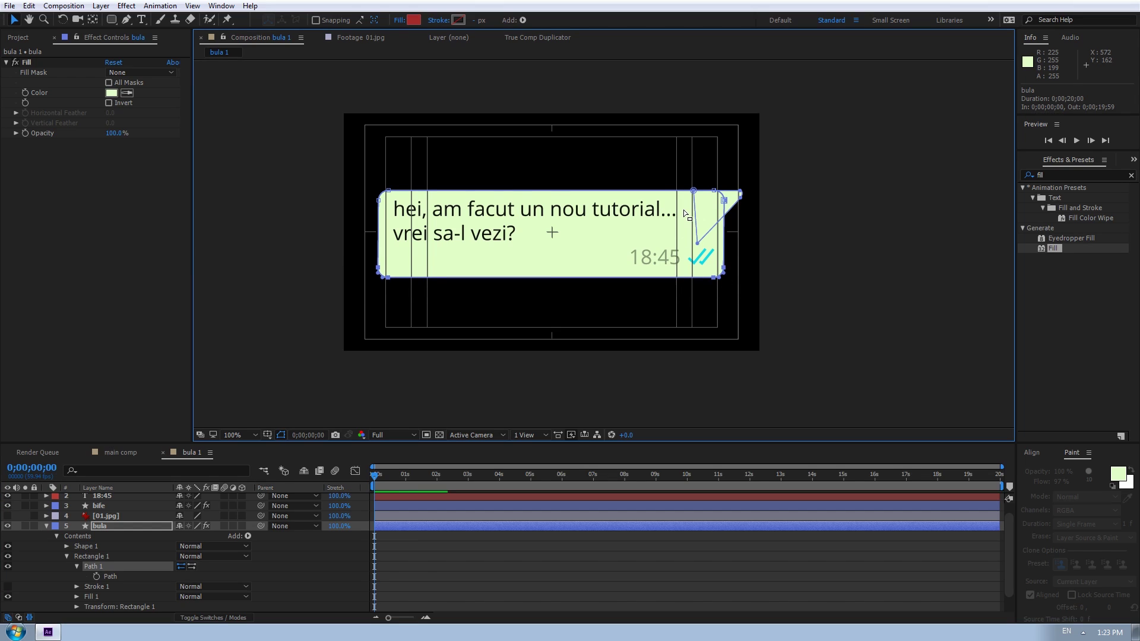
key(Down)
key(Down)
key(Down)
key(Down)
key(Down)
key(Down)
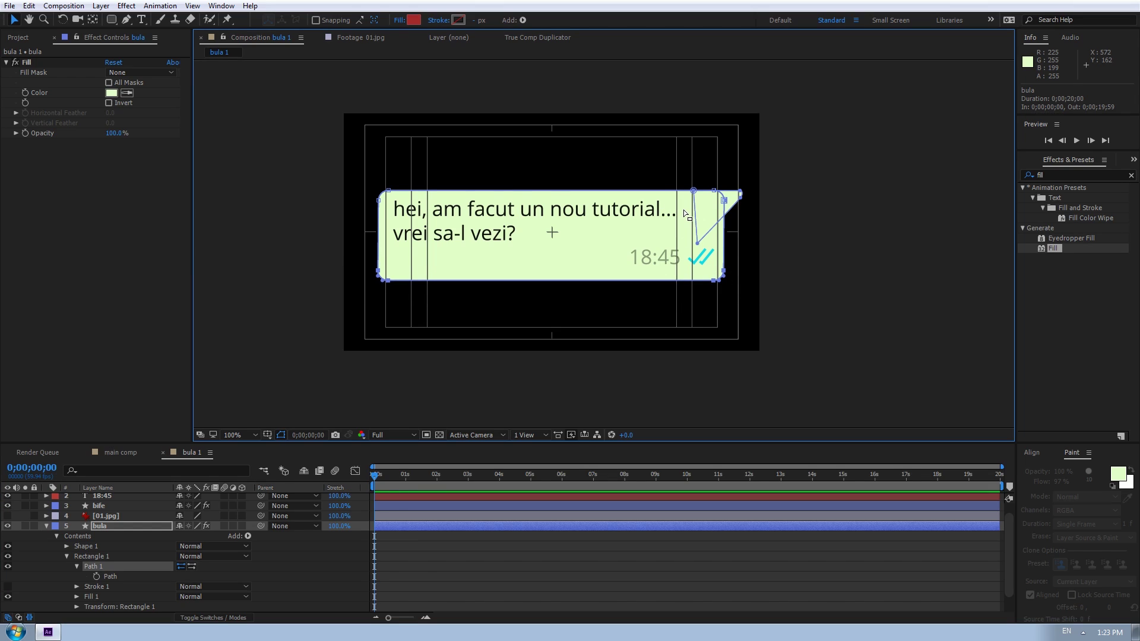
Nudge the 18:45 time and bife checkmarks slightly down and left within the green bubble
click(105, 509)
click(109, 498)
scroll(113, 502, up, 1)
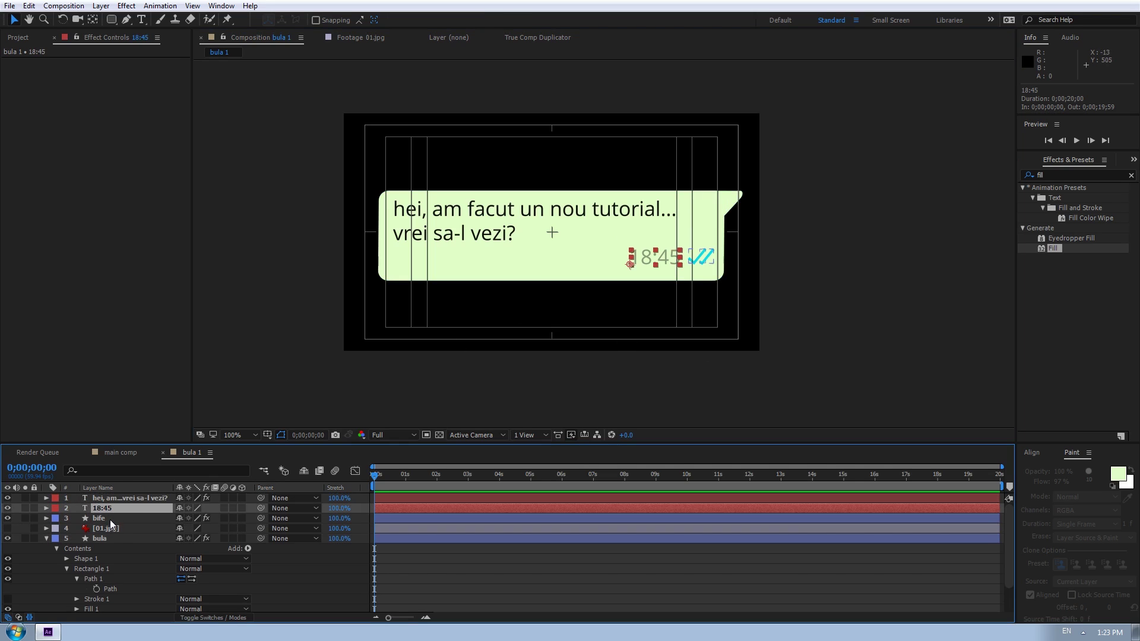
ctrl+click(109, 519)
key(Down)
key(Down)
key(Down)
key(Down)
key(Down)
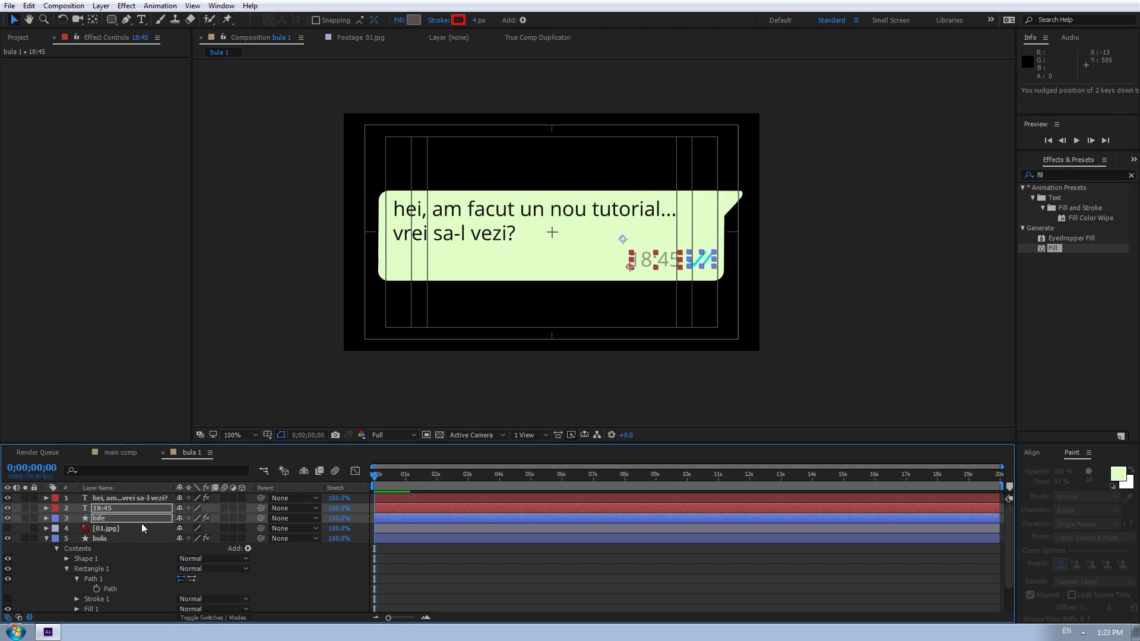
key(Down)
key(Down)
key(Down)
key(Down)
key(Down)
key(Left)
key(Left)
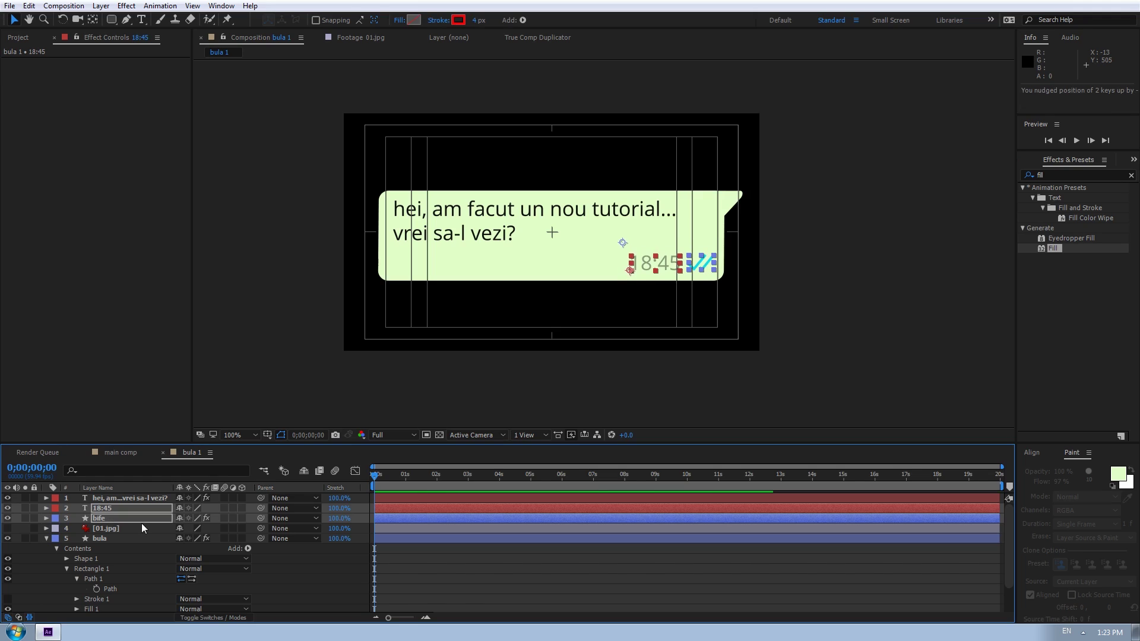
key(Left)
key(Left)
key(Right)
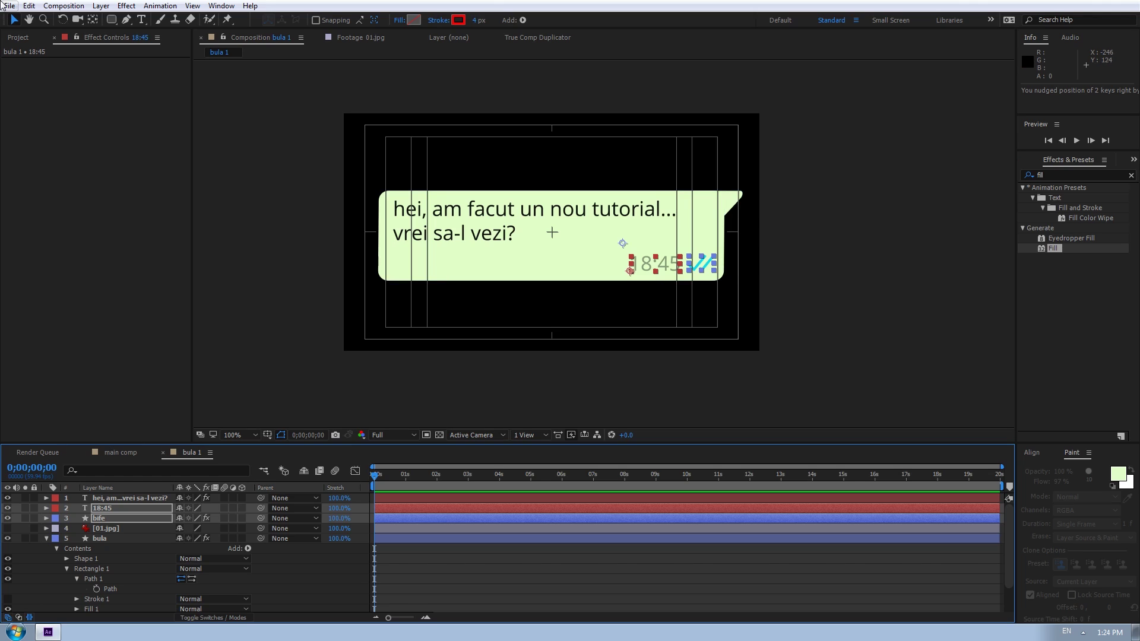
Duplicate the bula 1 composition to create bula 2
click(18, 37)
click(36, 190)
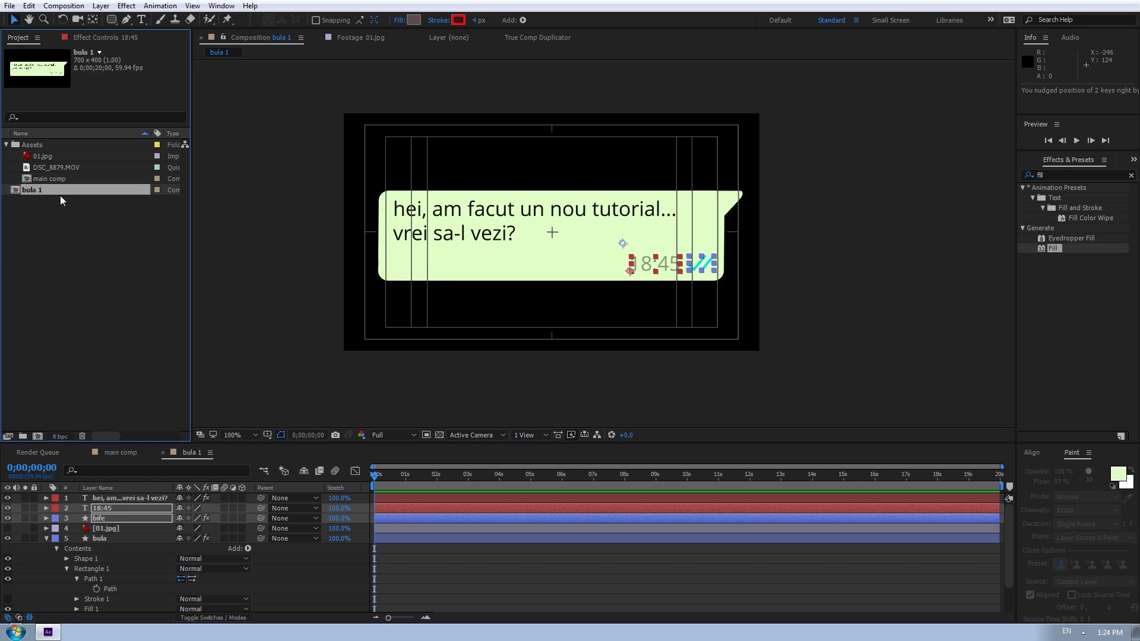
key(ctrl+d)
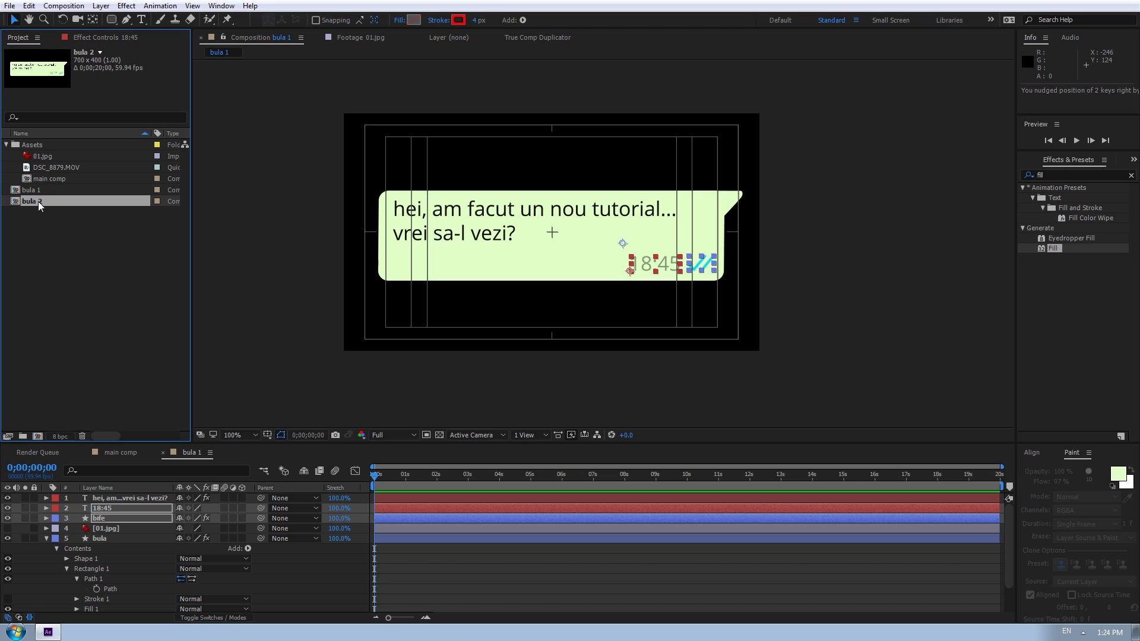
In bula 2, mirror the bubble horizontally by setting its Scale to -100, 100
double_click(38, 202)
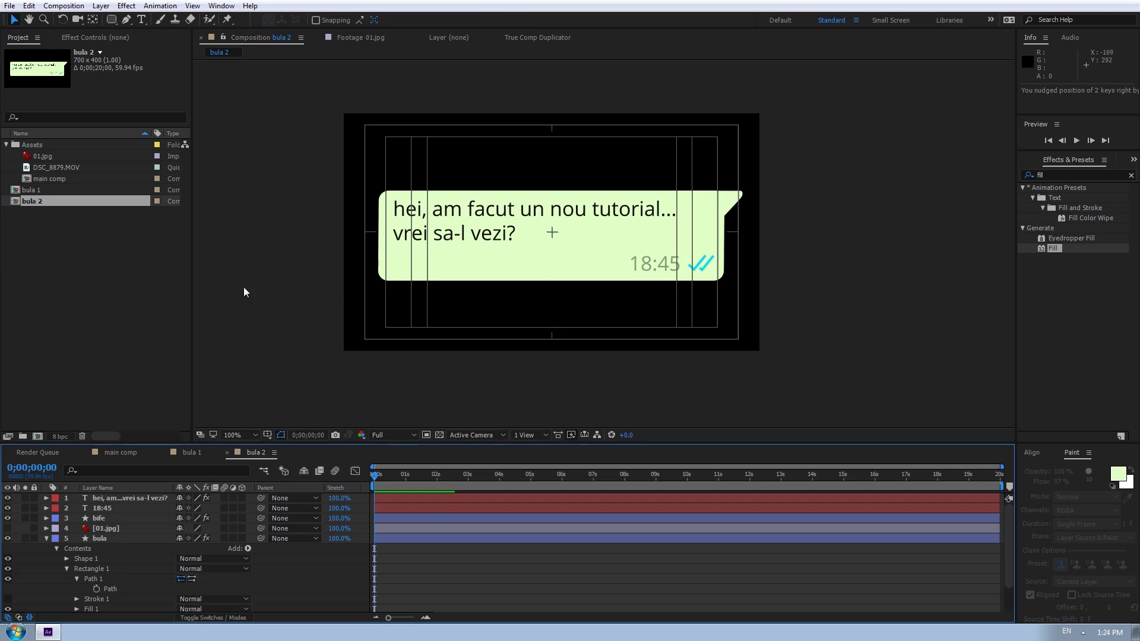
click(47, 539)
click(101, 538)
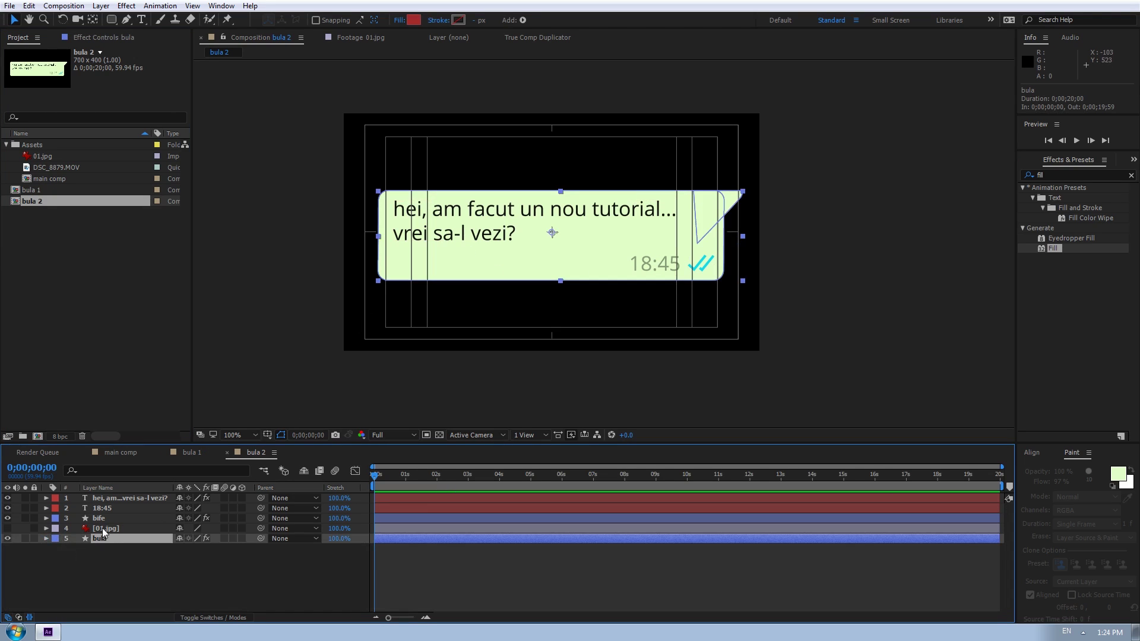
key(s)
click(176, 549)
click(193, 548)
text(100)
key(Return)
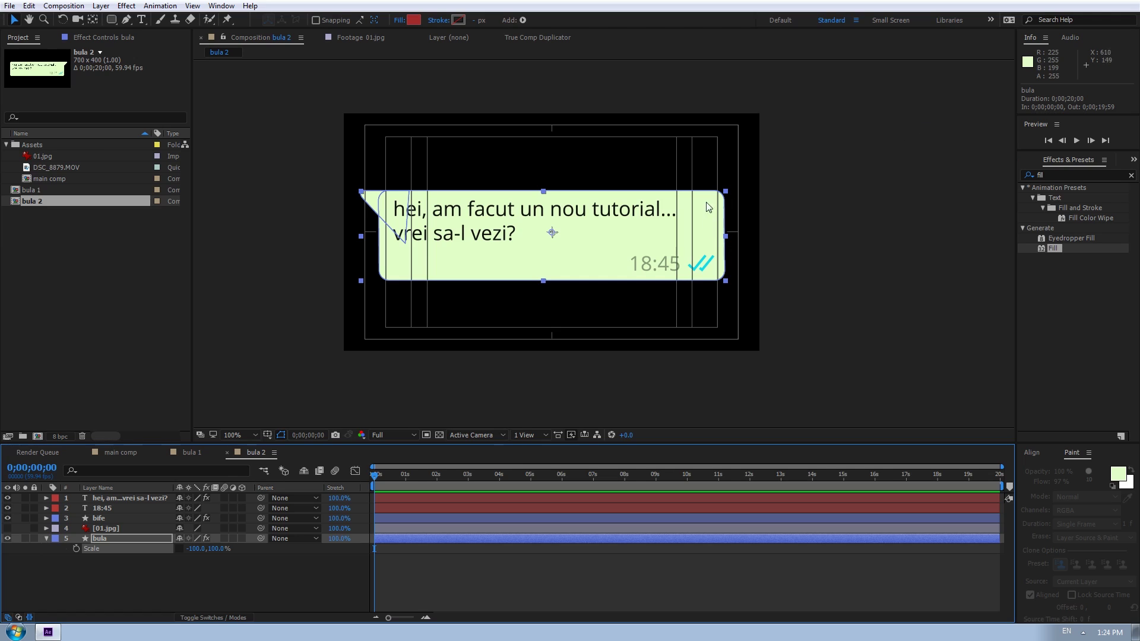
key(Return)
Change the bubble's Fill colour to white FFFFFF
click(121, 37)
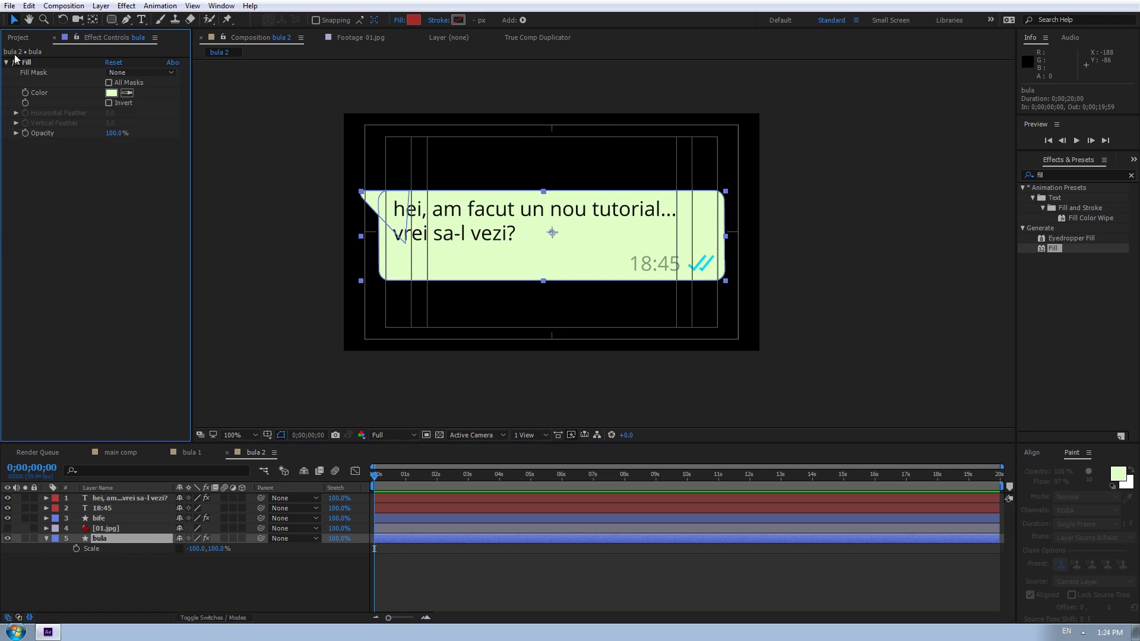
click(111, 92)
text(ffffff)
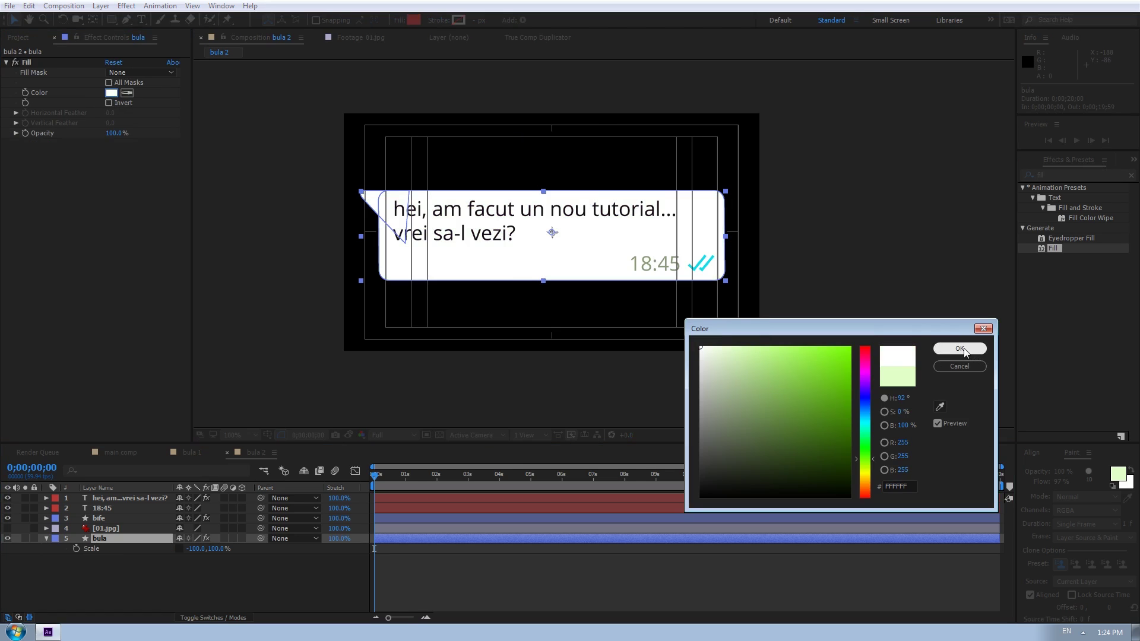
click(960, 349)
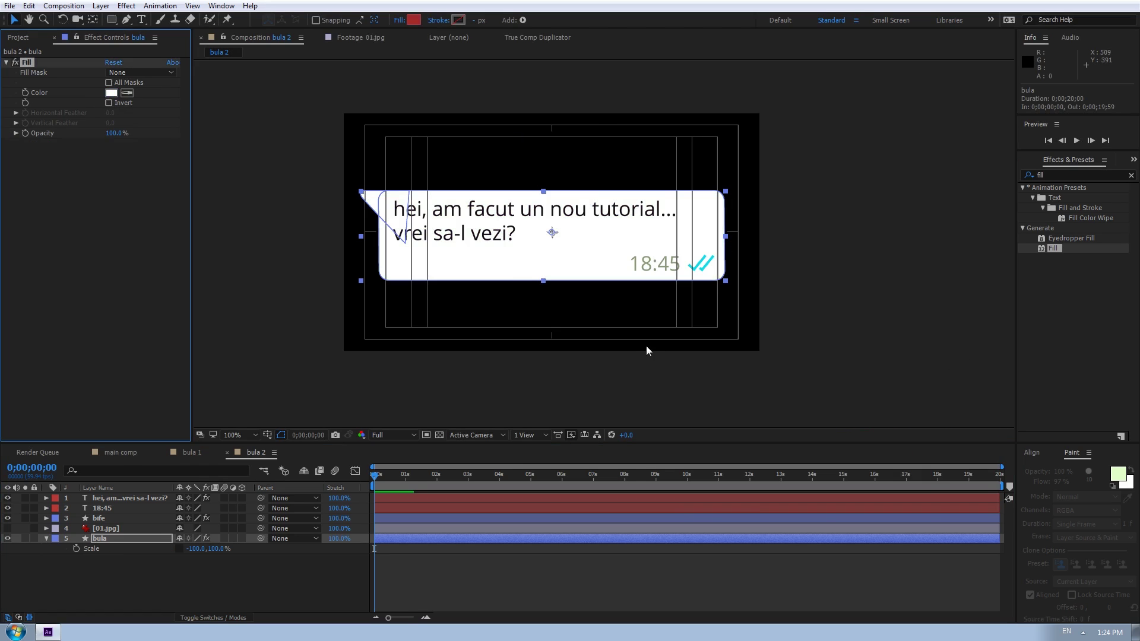
Delete the bife checkmarks layer and shift the 18:45 time to the right
click(104, 518)
key(Delete)
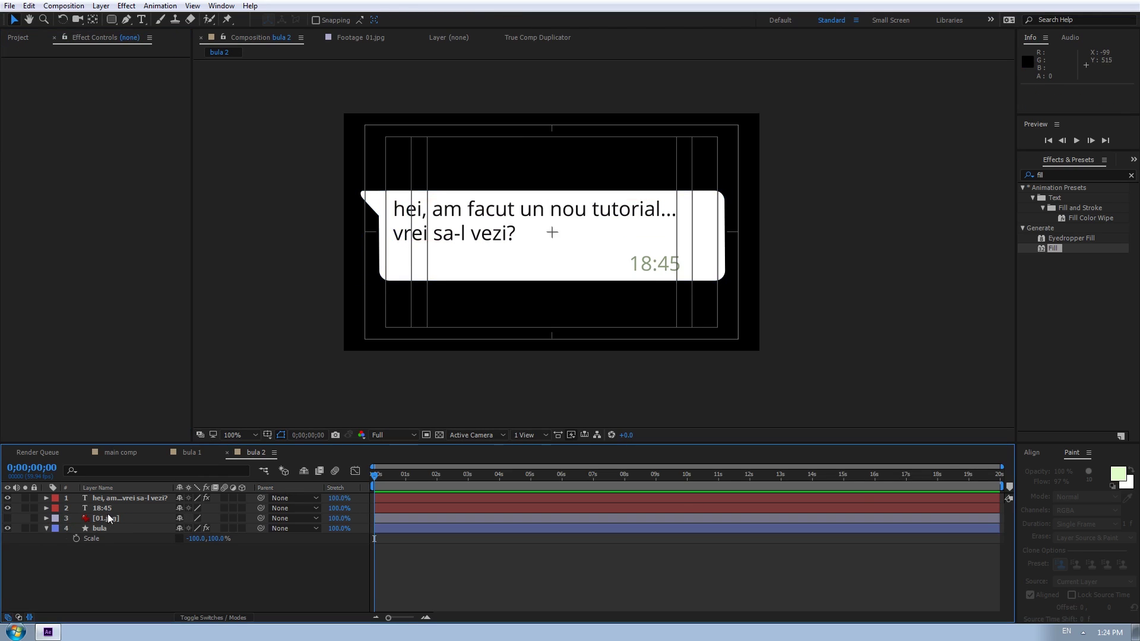
click(108, 511)
key(shift+Right)
key(shift+Right)
key(shift+Right)
key(shift+Right)
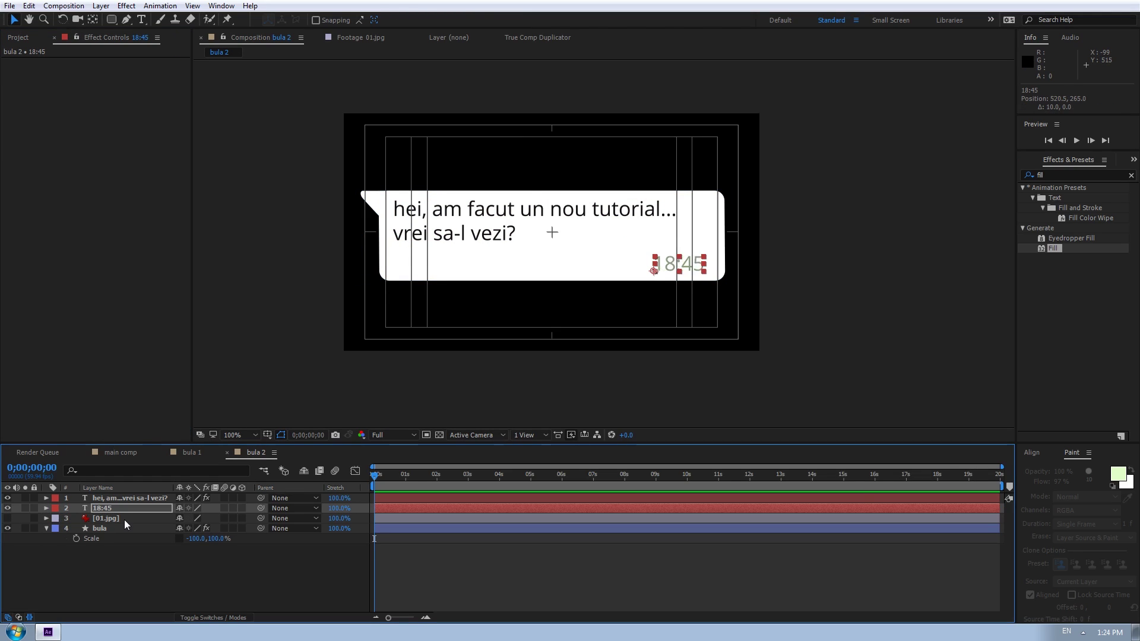
key(shift+Right)
key(shift+Right)
key(Left)
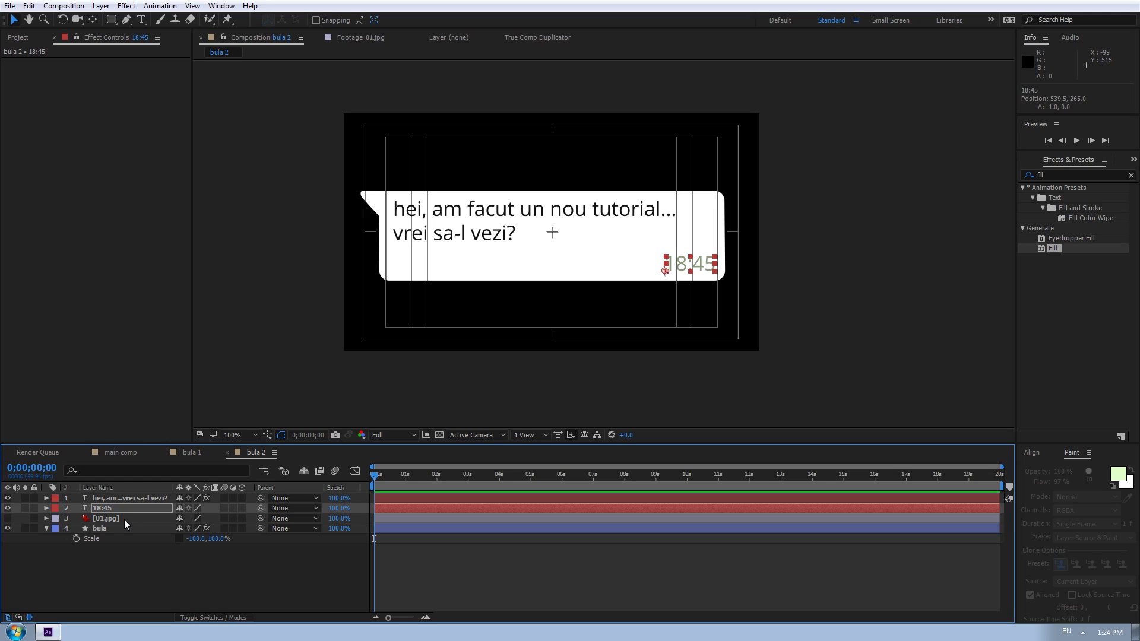
key(shift+Left)
key(shift+Right)
key(Right)
Replace bula 2's message with 'super, ai un link sa-l vad si eu.'
double_click(513, 225)
text(s)
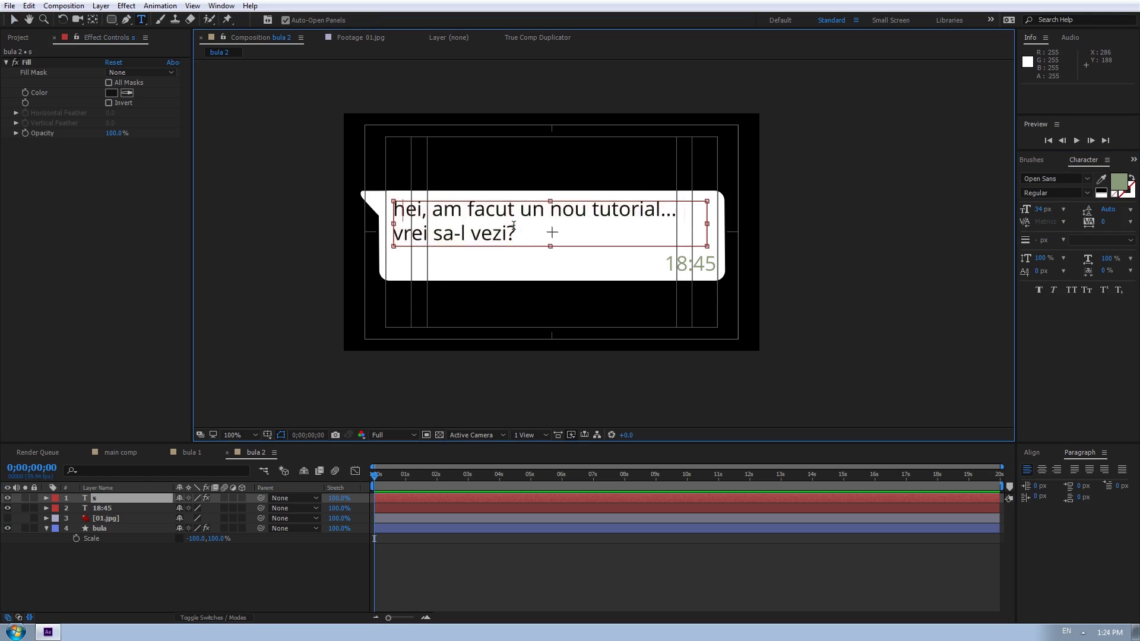
text(uper, )
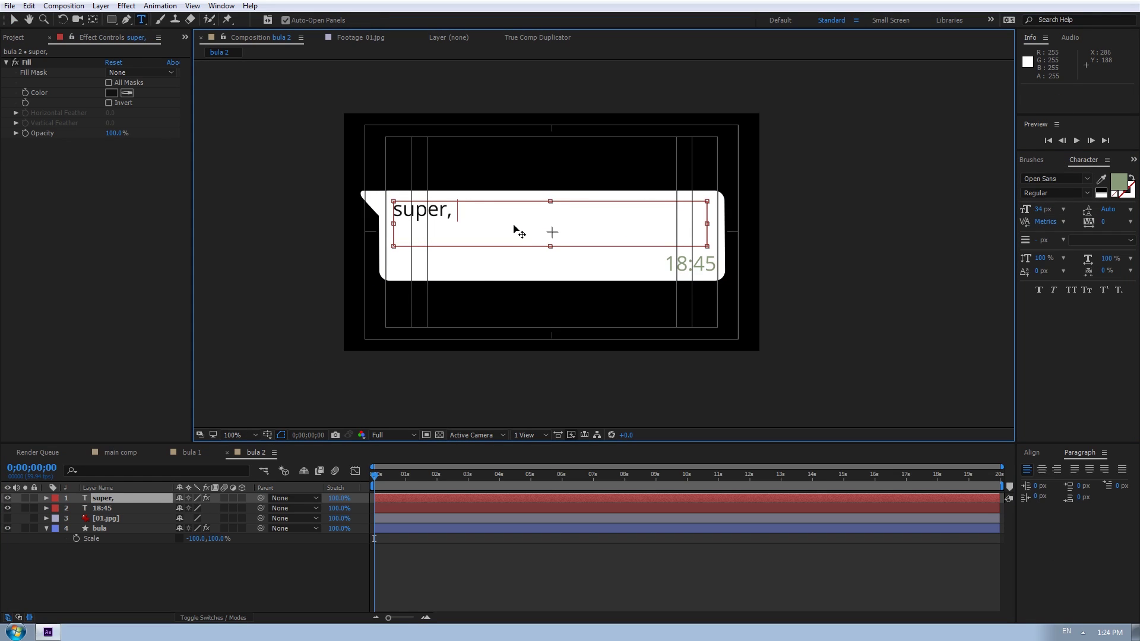
text(ai un link sa)
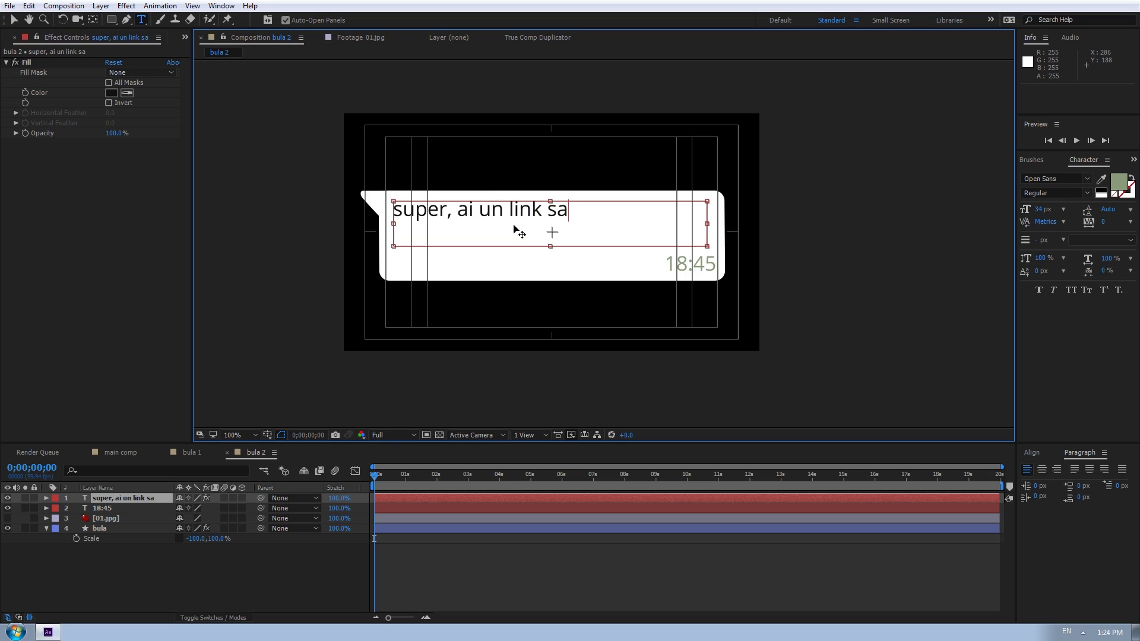
text(-l vad si eu)
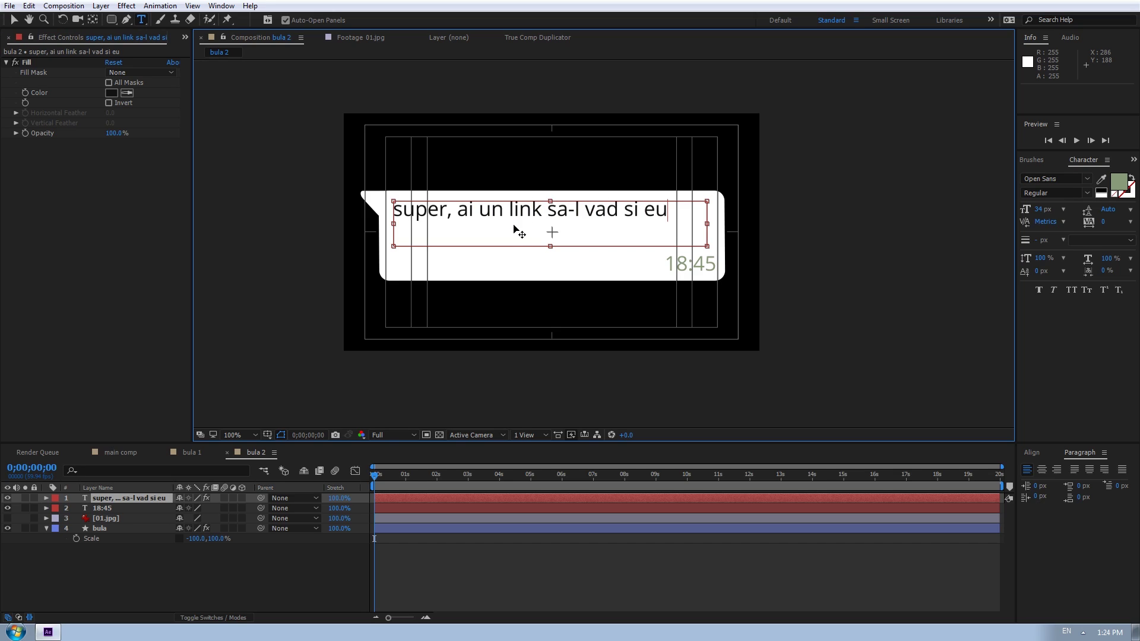
text(.)
click(554, 542)
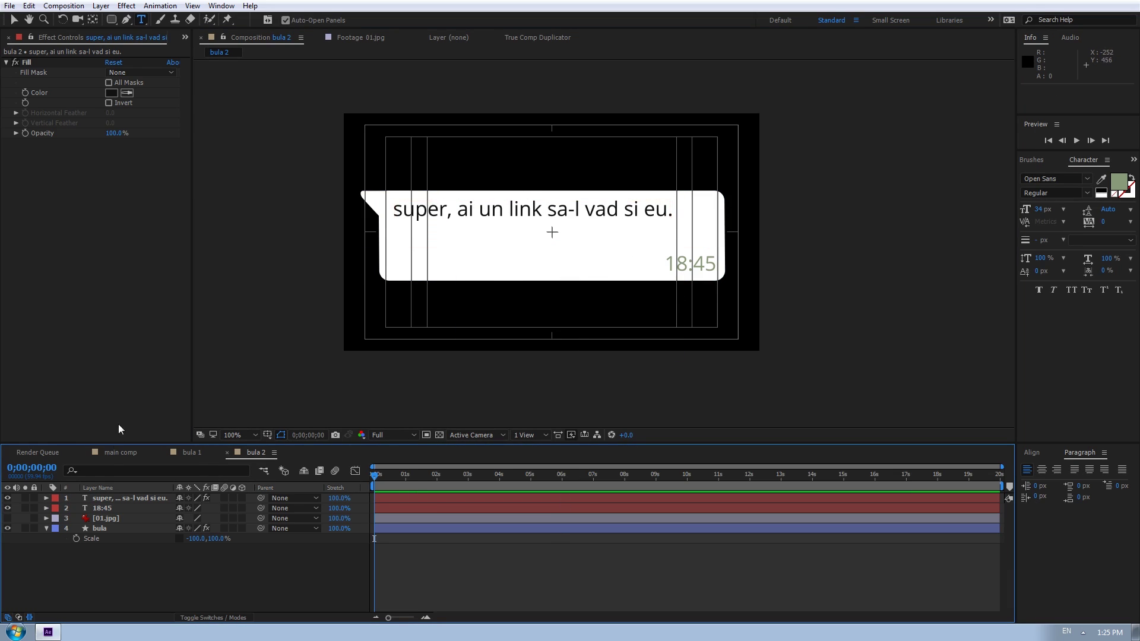
Return to the Selection tool and switch to the main comp with the park footage
key(v)
double_click(653, 250)
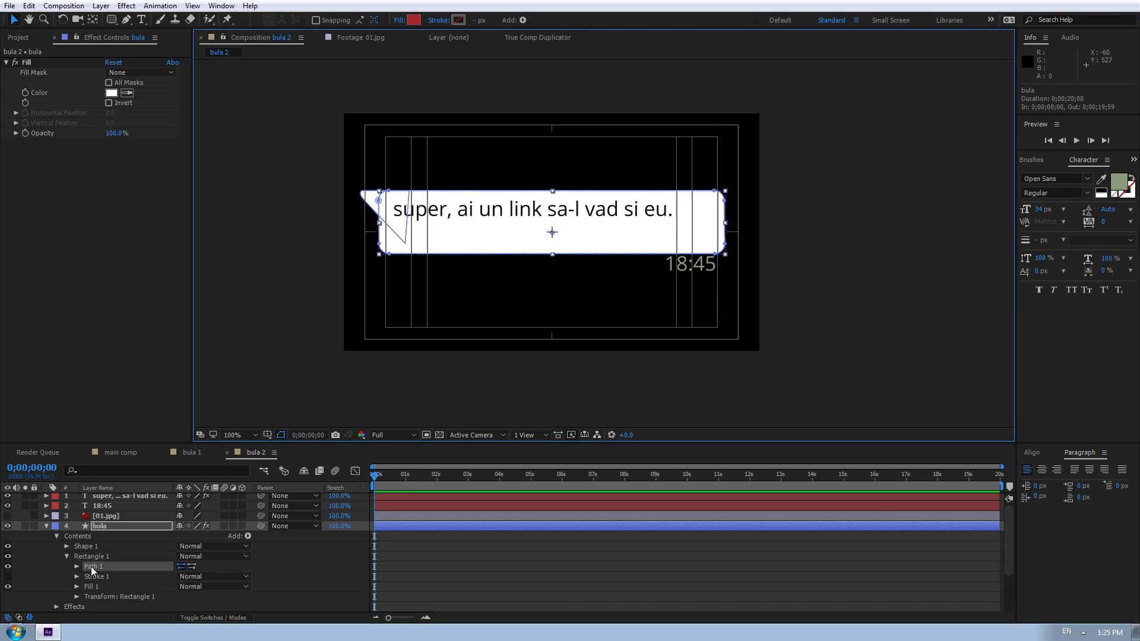
click(690, 263)
click(124, 452)
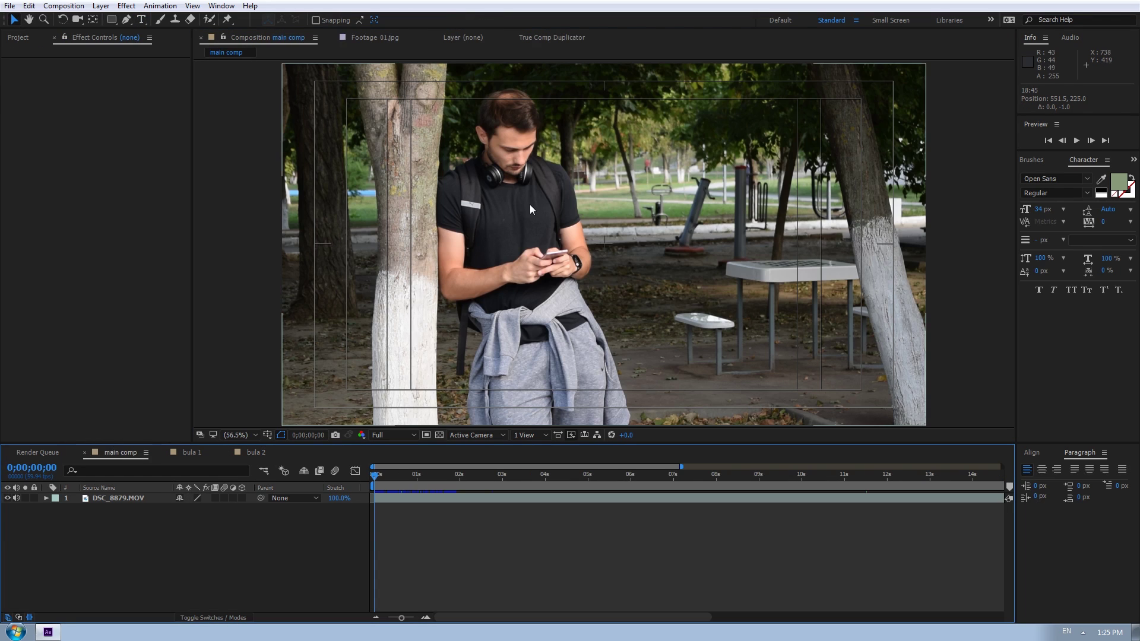
Duplicate the bula 1 and bula 2 compositions to create bula 3 and bula 4
click(18, 37)
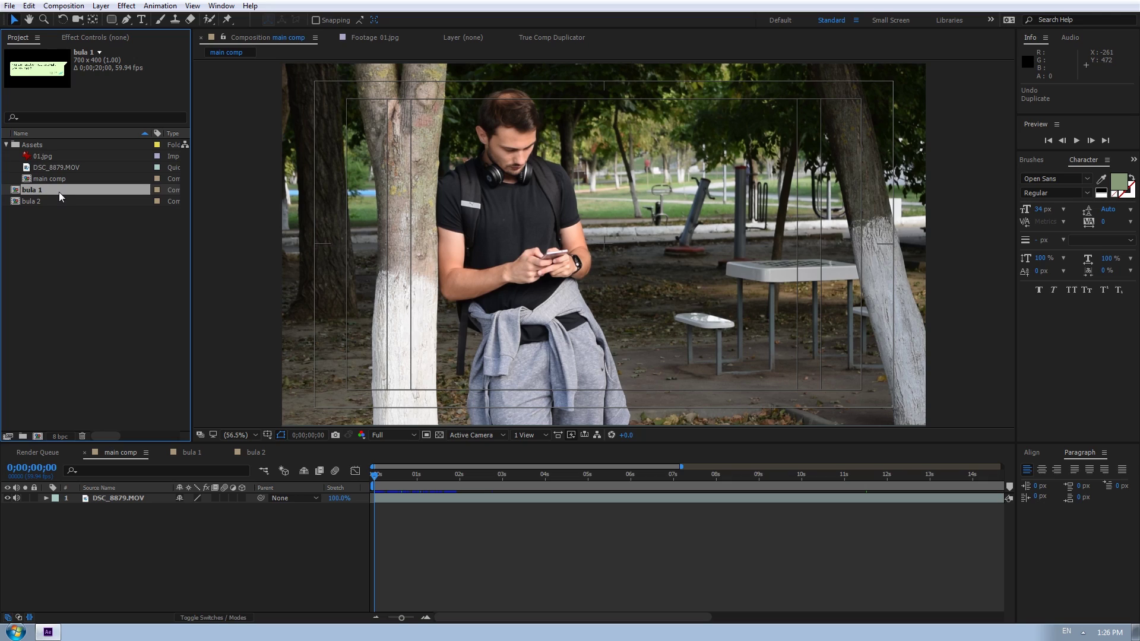
key(ctrl+d)
click(37, 203)
key(ctrl+d)
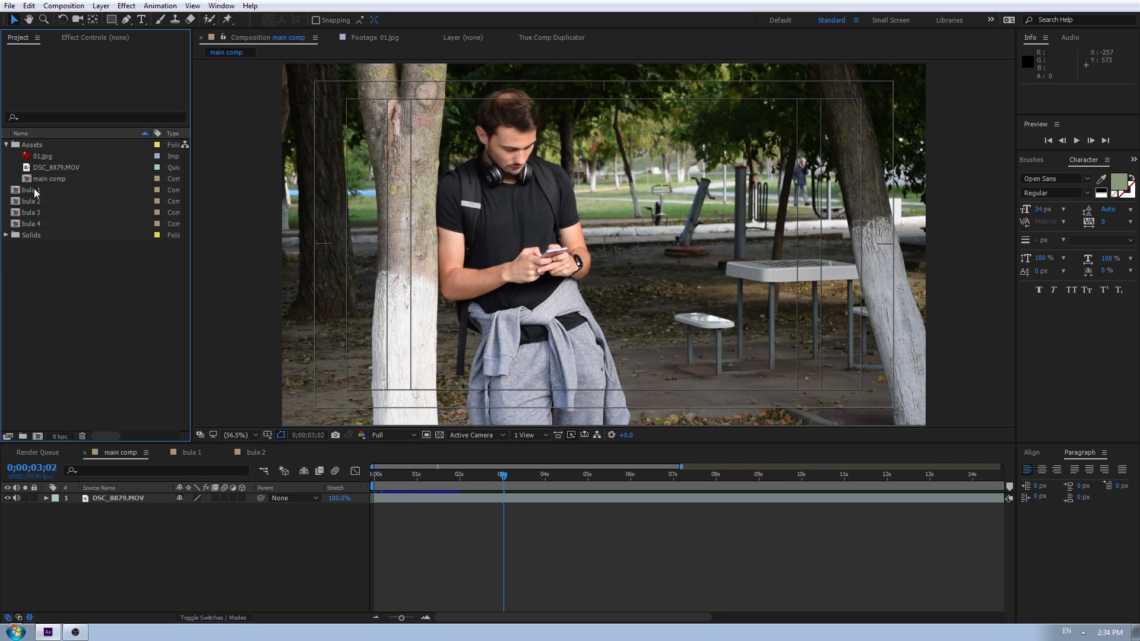
Add bula 1 through bula 4 to the main comp timeline above the park video
click(34, 189)
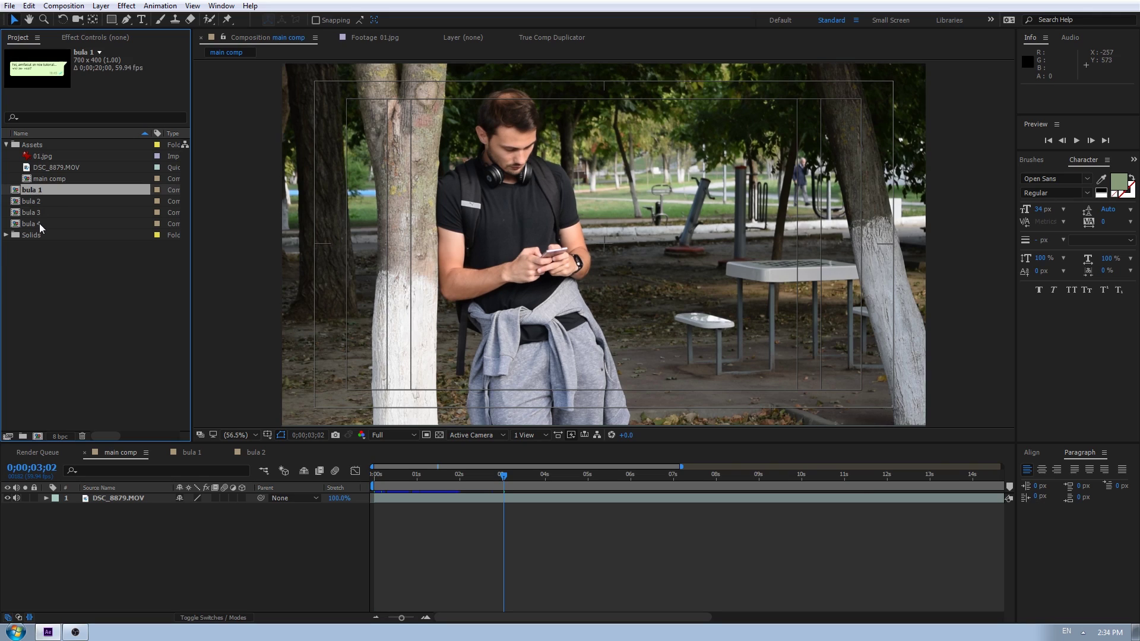
shift+click(39, 223)
drag(39, 223, 119, 497)
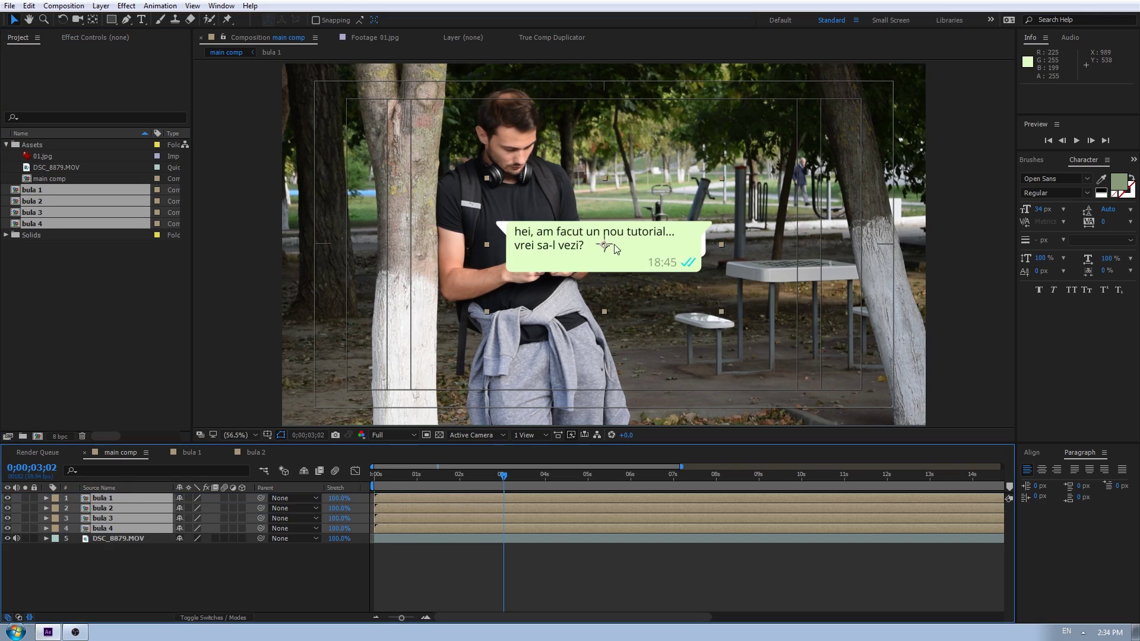
Arrange the four bubbles as a stacked chat column on the footage's right side
drag(628, 257, 809, 265)
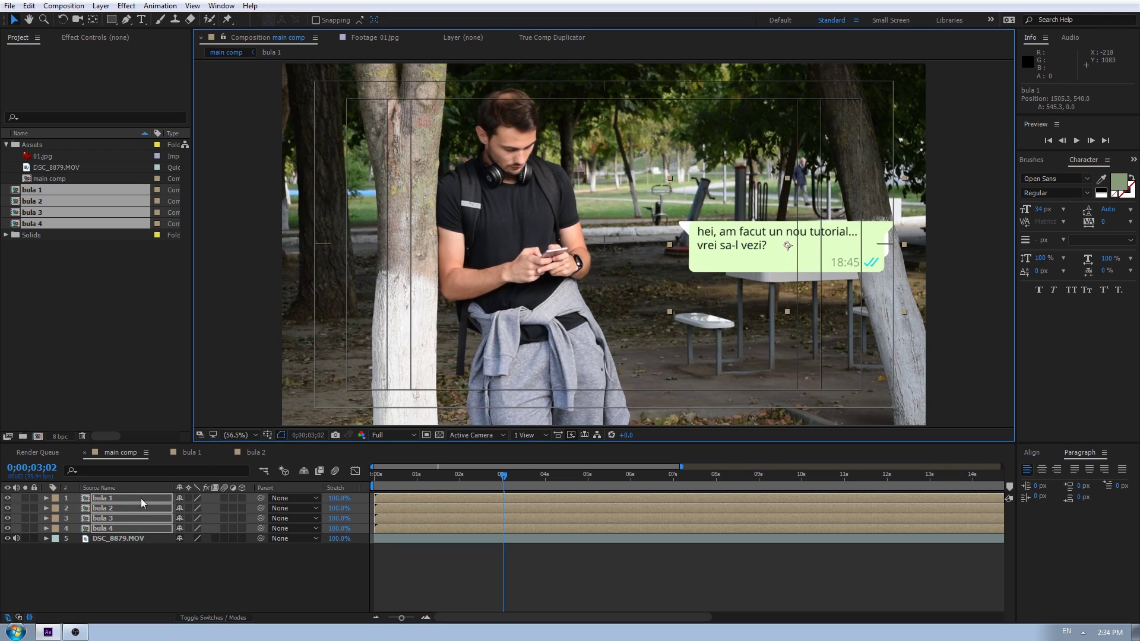
click(119, 549)
click(118, 497)
drag(781, 251, 782, 169)
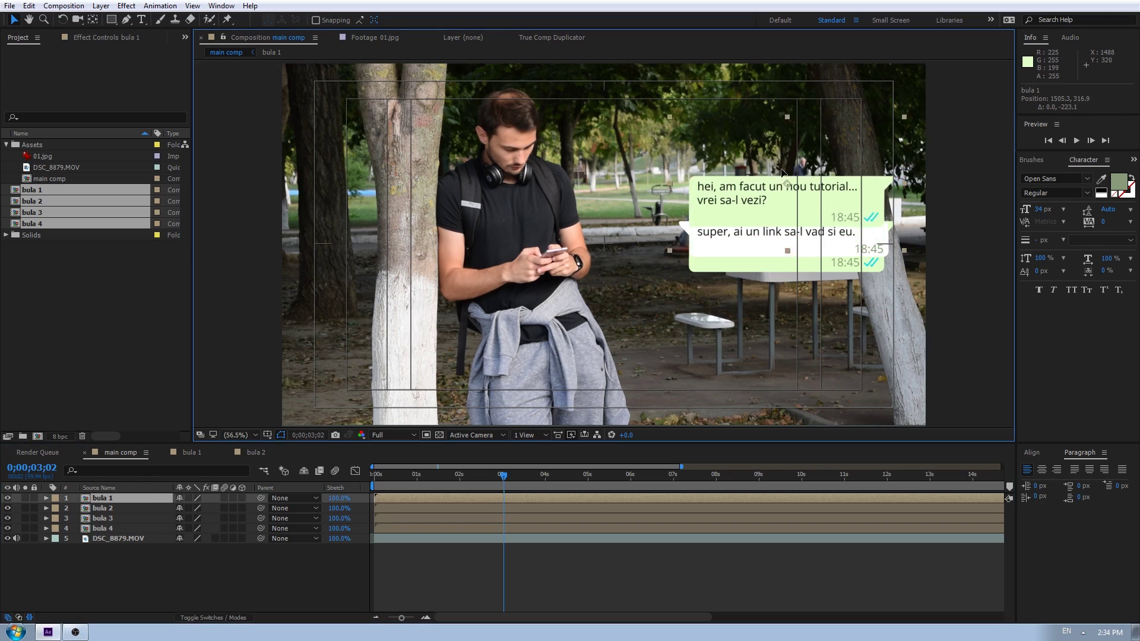
drag(595, 497, 596, 528)
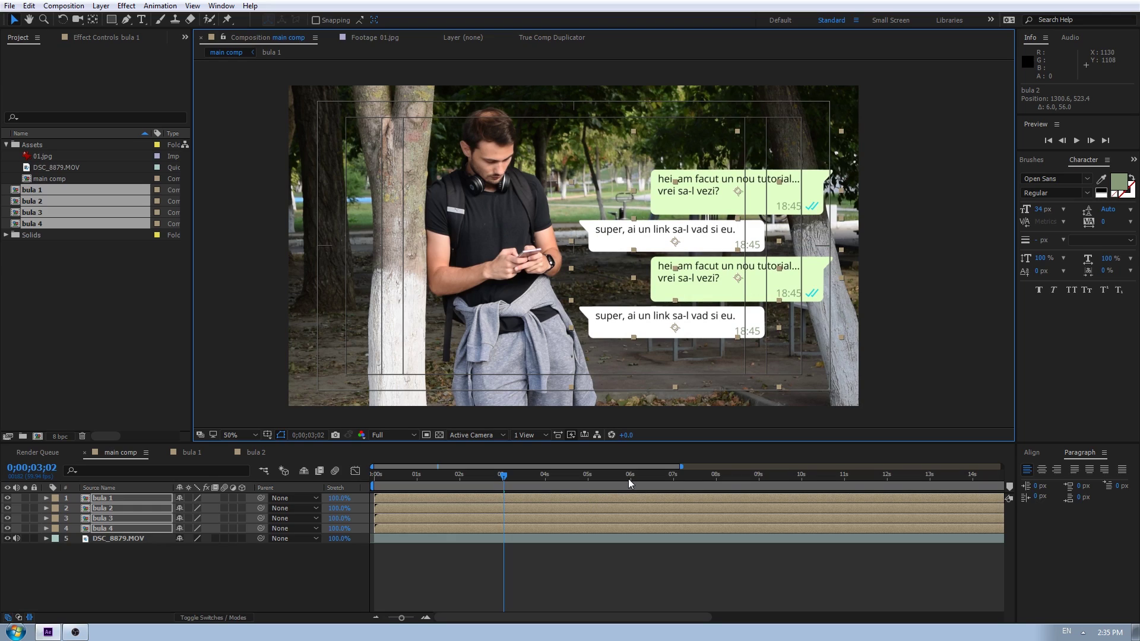
Keyframe all four bubble layers' Opacity from 0% at 0s to 80% ten frames later
drag(416, 475, 347, 469)
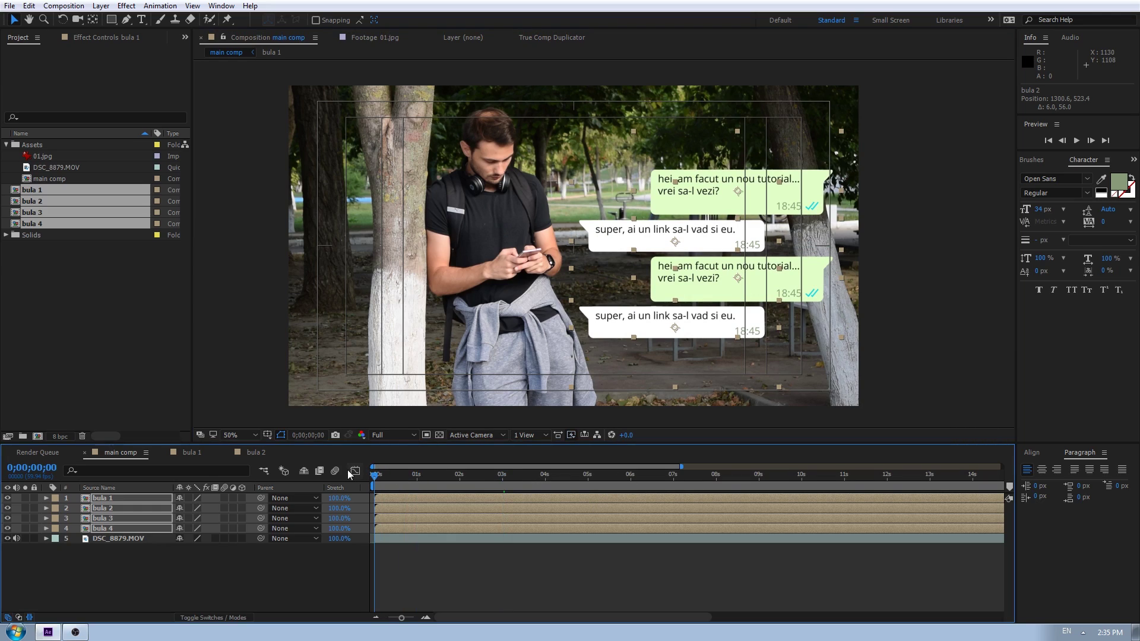
key(t)
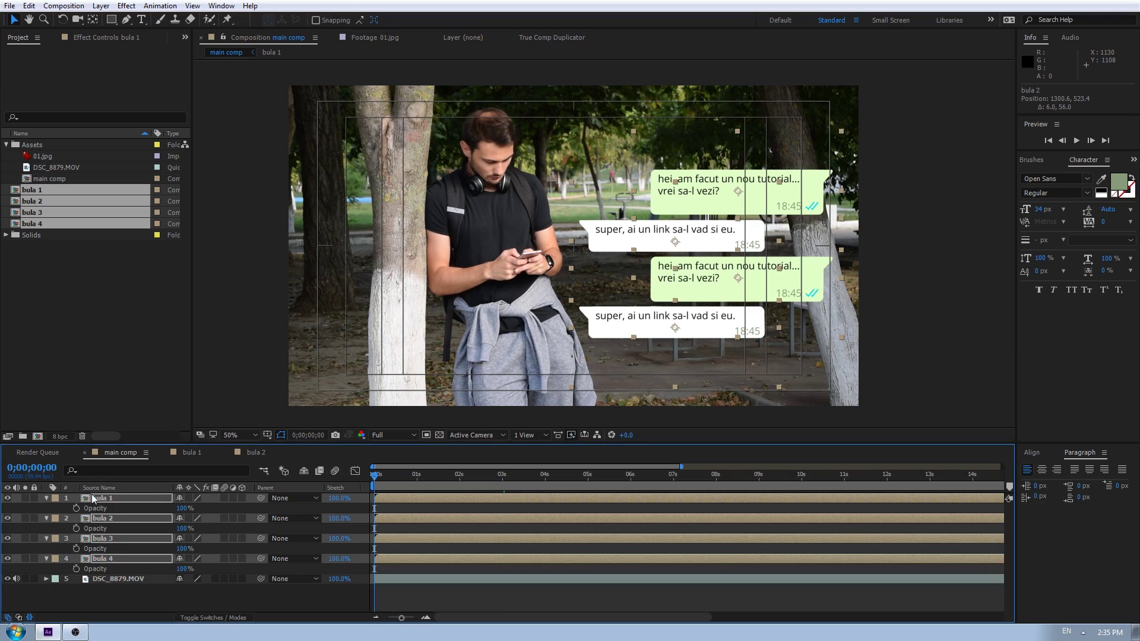
click(75, 508)
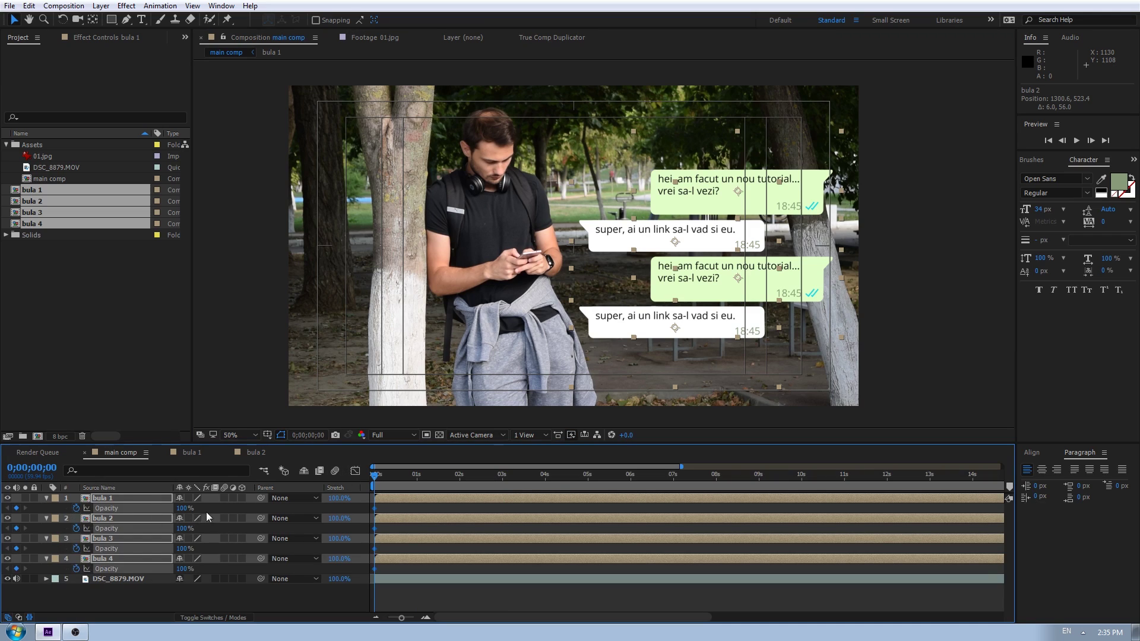
drag(181, 508, 89, 511)
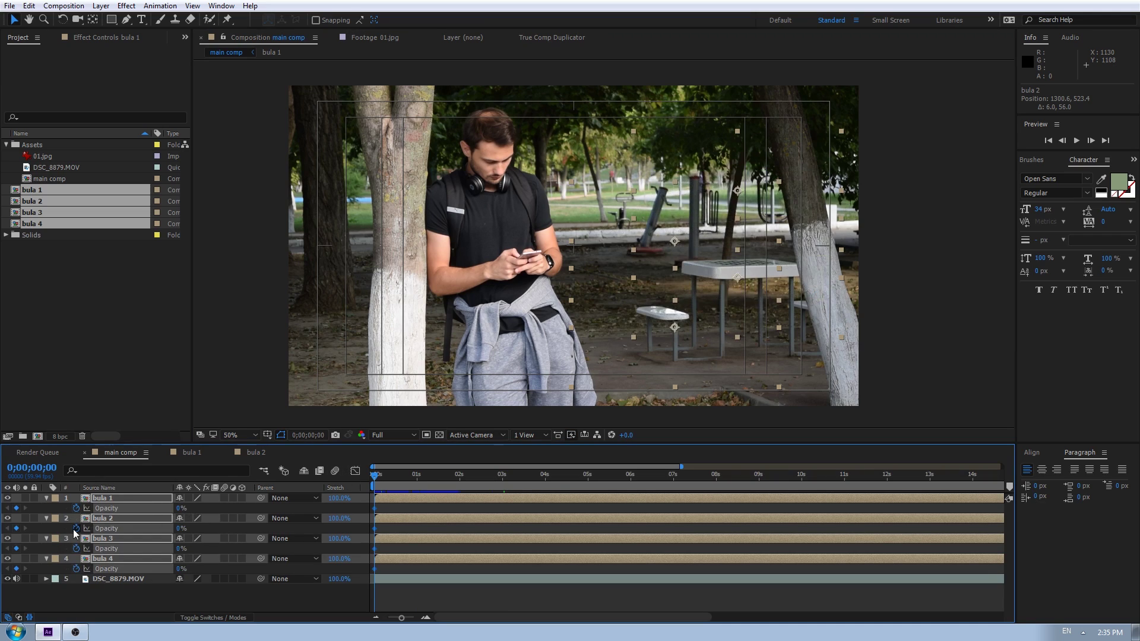
key(shift+Page_Down)
click(180, 508)
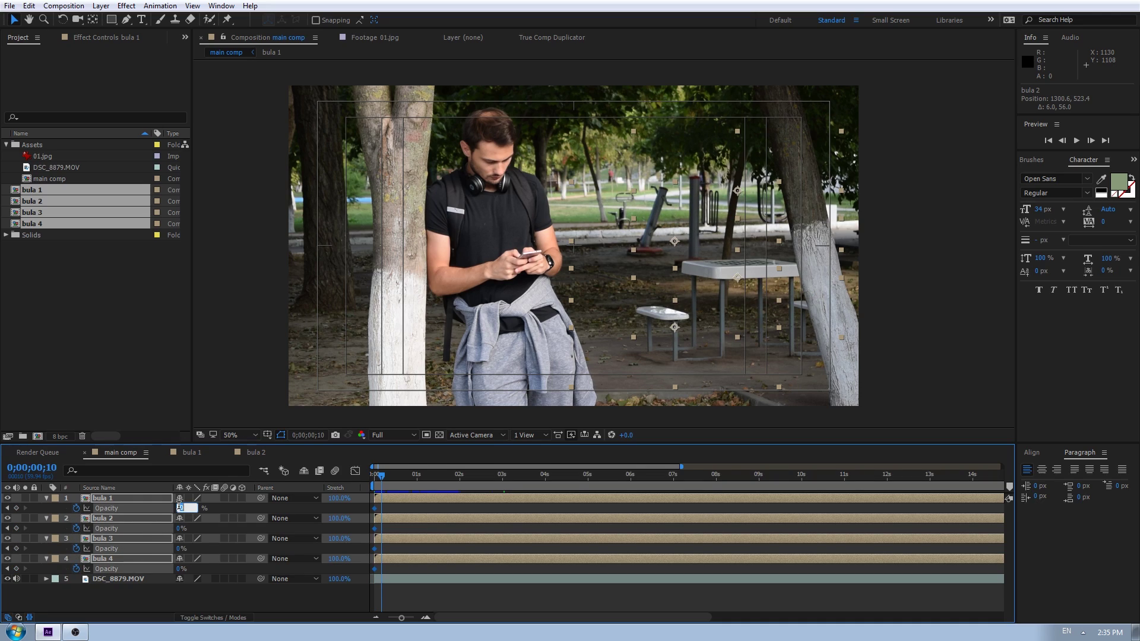
text(80)
key(Return)
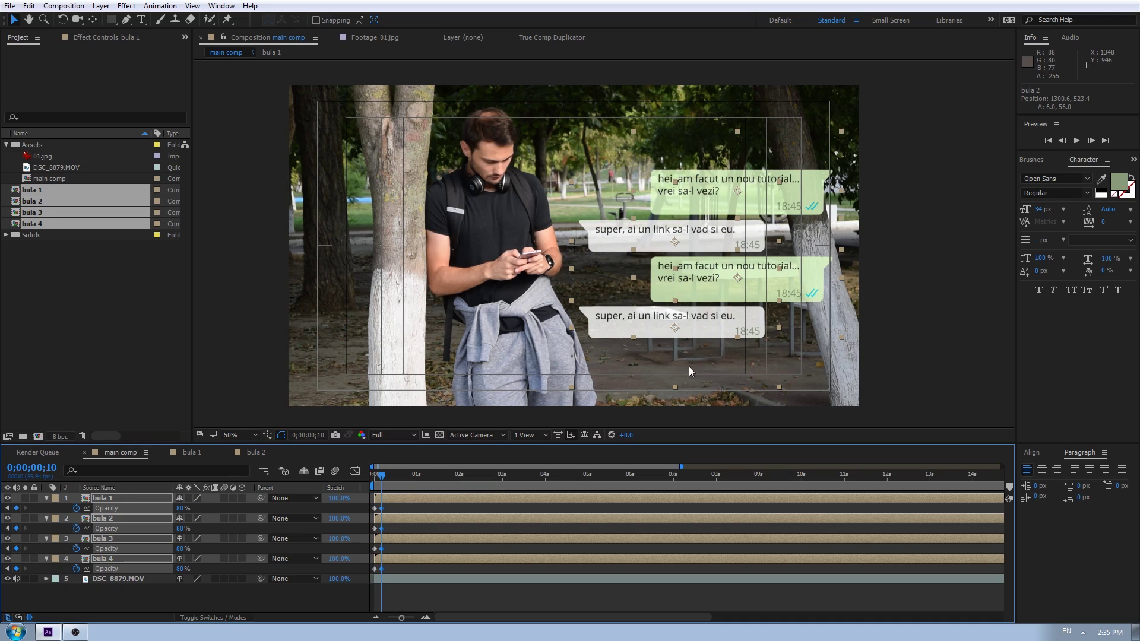
click(522, 593)
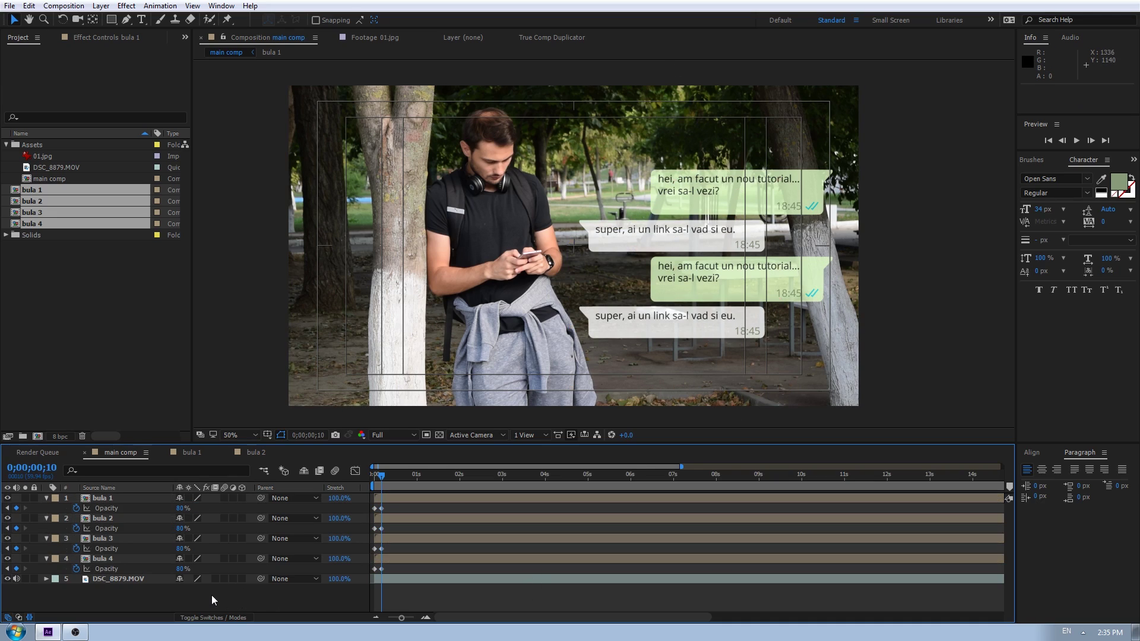
Add a new null object, Null 10, and place it at the top bubble's corner
right_click(212, 595)
mouse_move(282, 465)
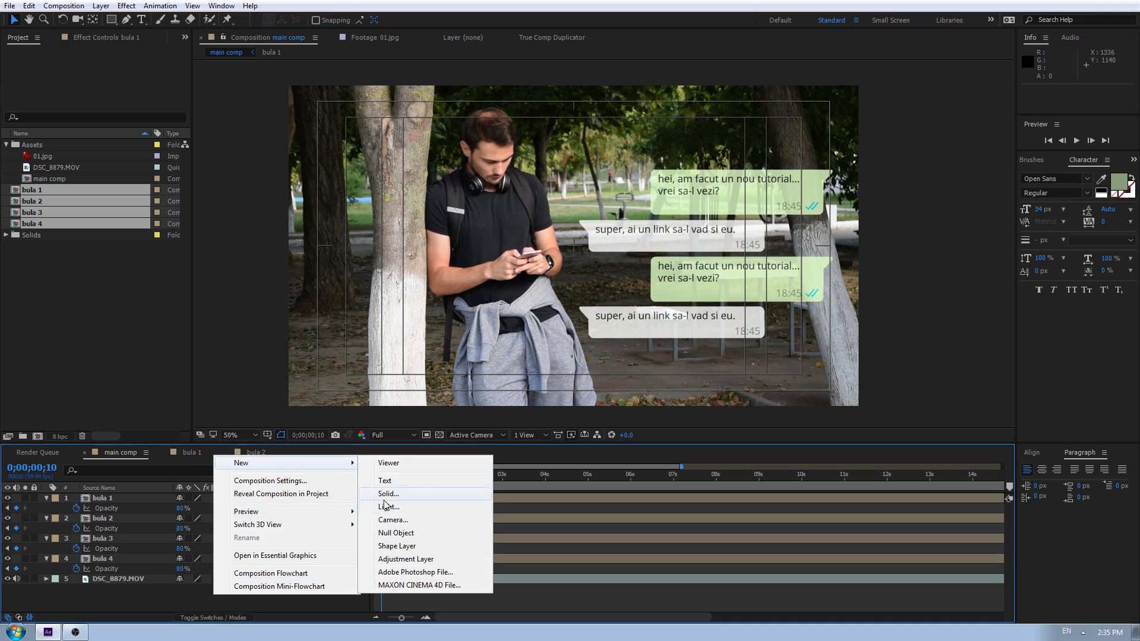
click(396, 533)
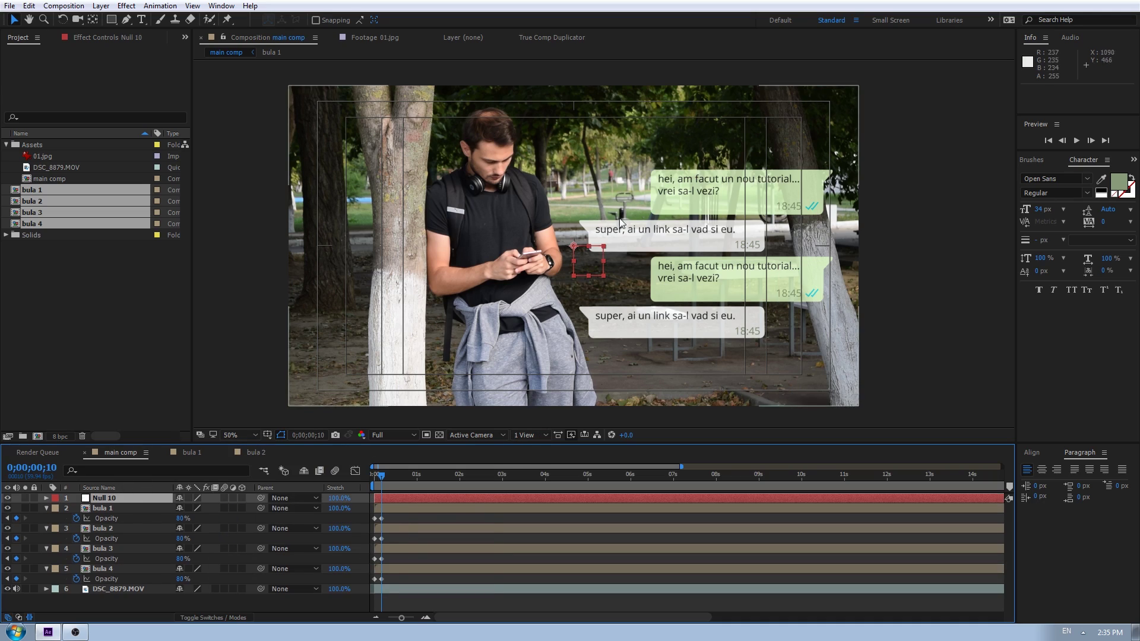
drag(588, 261, 668, 187)
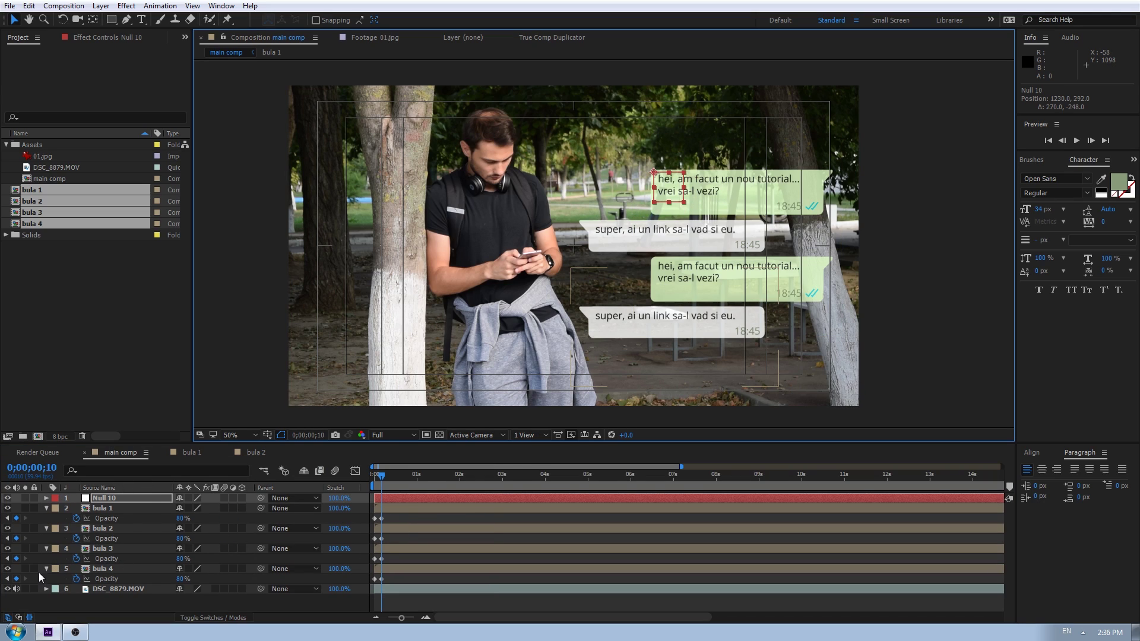
Parent bula 1–4 to Null 10 and confirm the bubbles follow it
click(112, 507)
shift+click(115, 568)
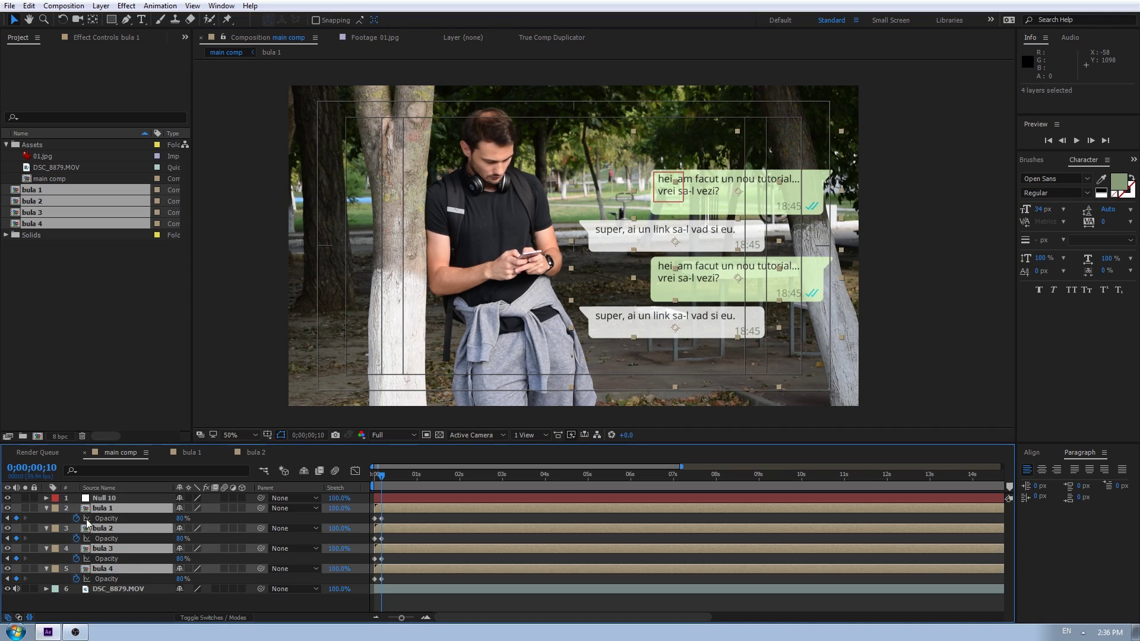
drag(261, 508, 125, 500)
click(102, 497)
drag(664, 182, 662, 178)
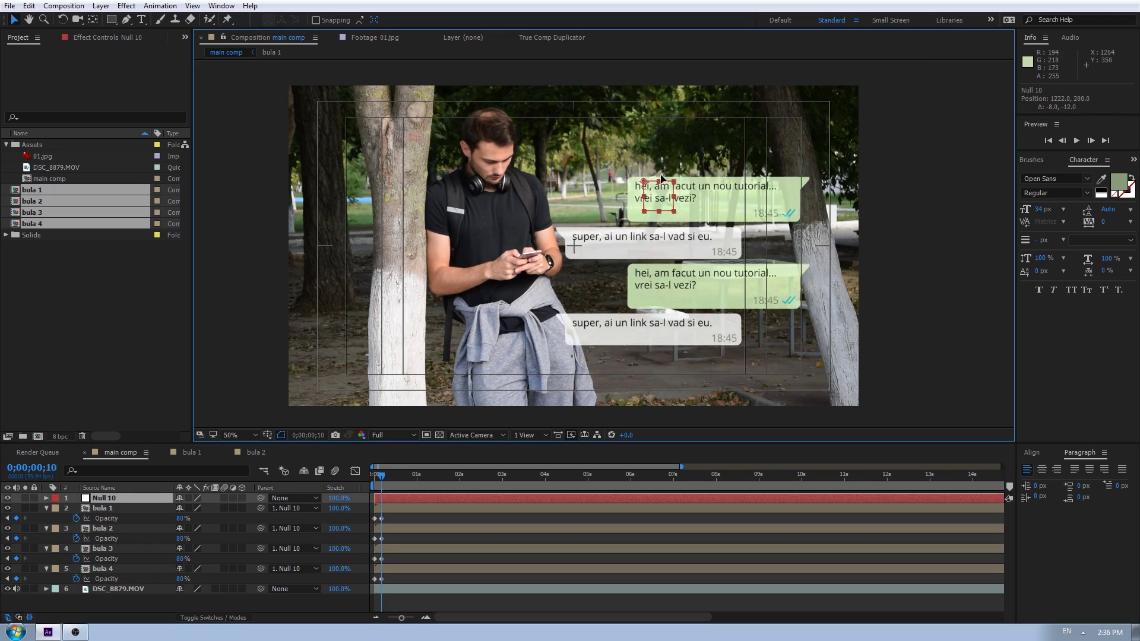
key(ctrl+z)
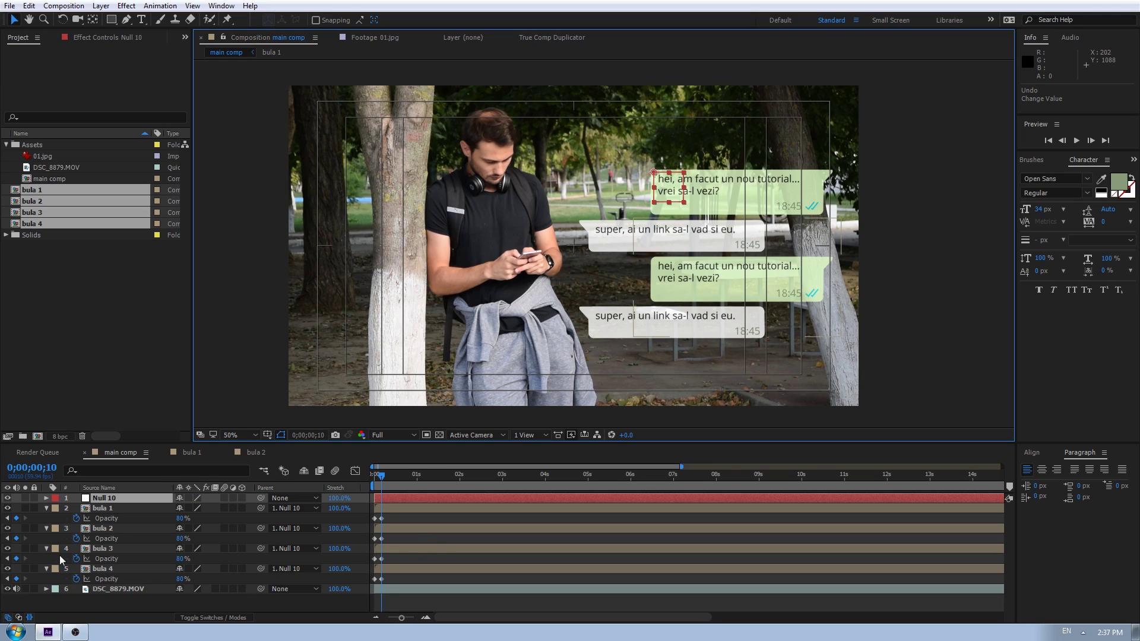
Shift bula 1–4 to start at about 2s, 4s, 6s and 8s
click(99, 508)
mouse_move(420, 504)
mouse_down()
mouse_move(514, 504)
mouse_move(502, 503)
mouse_up()
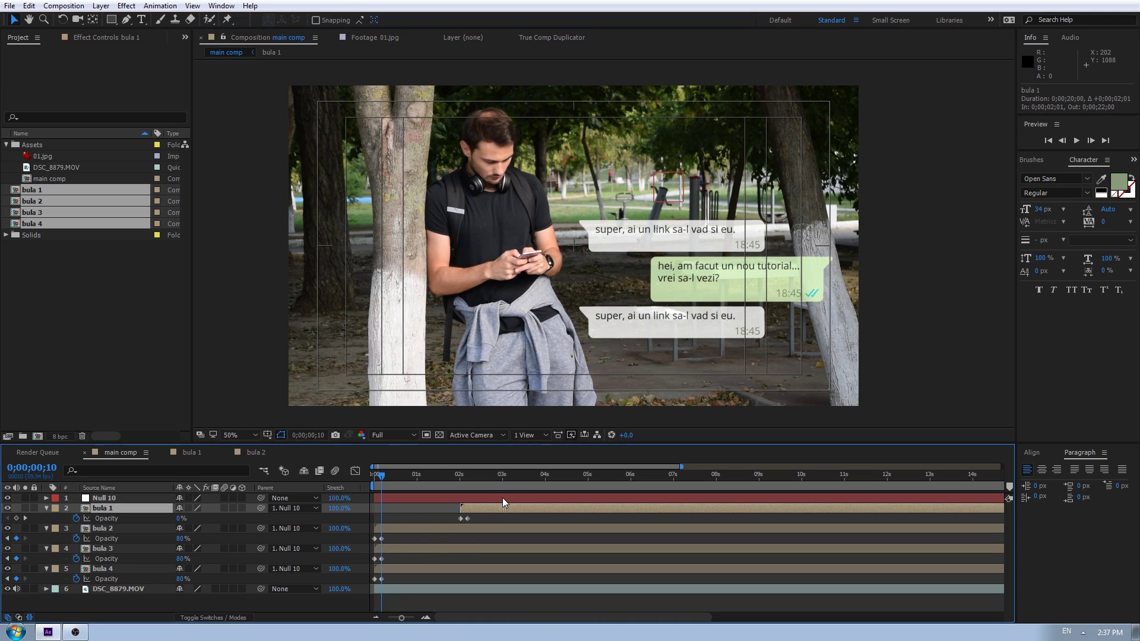
mouse_move(394, 530)
mouse_down()
mouse_move(579, 529)
mouse_move(562, 528)
mouse_up()
drag(391, 548, 671, 548)
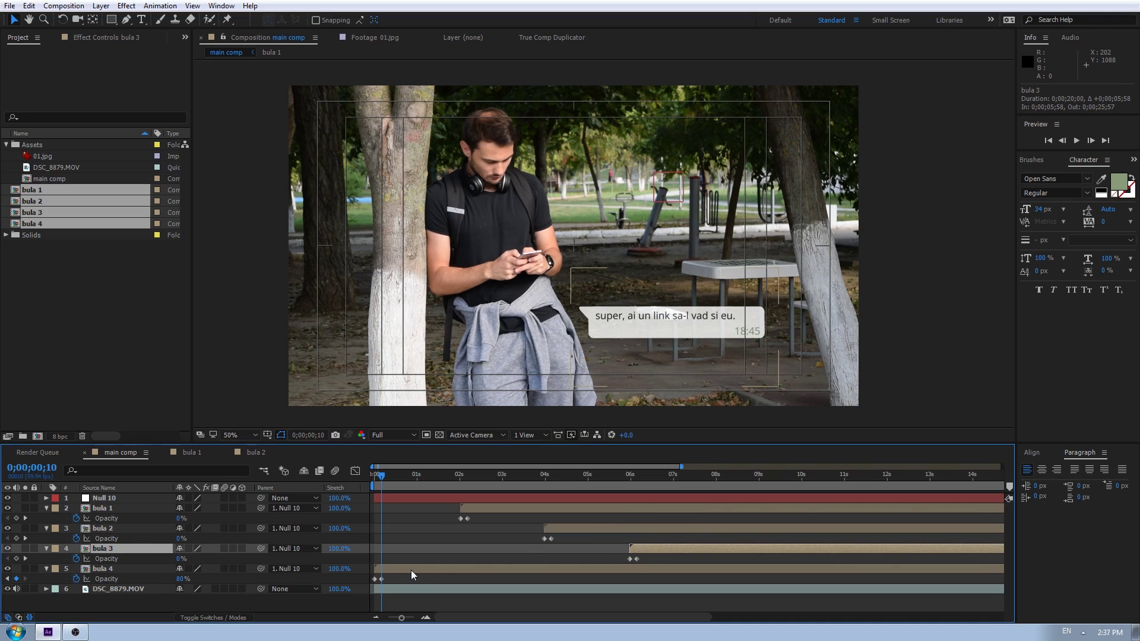
mouse_move(411, 569)
mouse_down()
mouse_move(764, 568)
mouse_move(753, 565)
mouse_up()
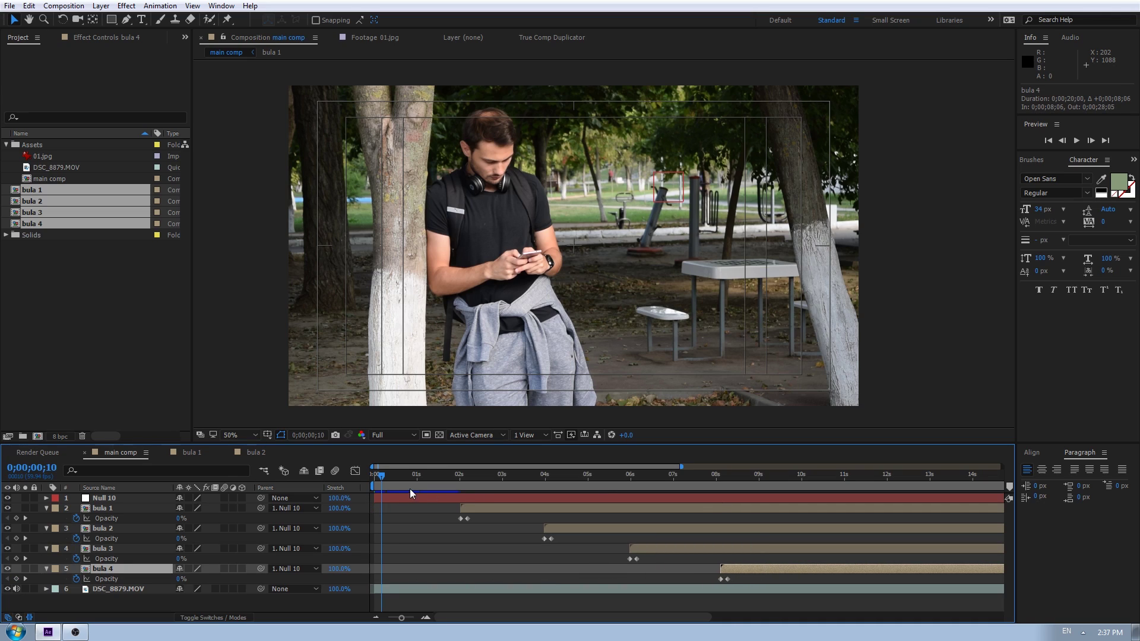
mouse_move(424, 475)
mouse_down()
mouse_move(565, 510)
mouse_move(495, 511)
mouse_up()
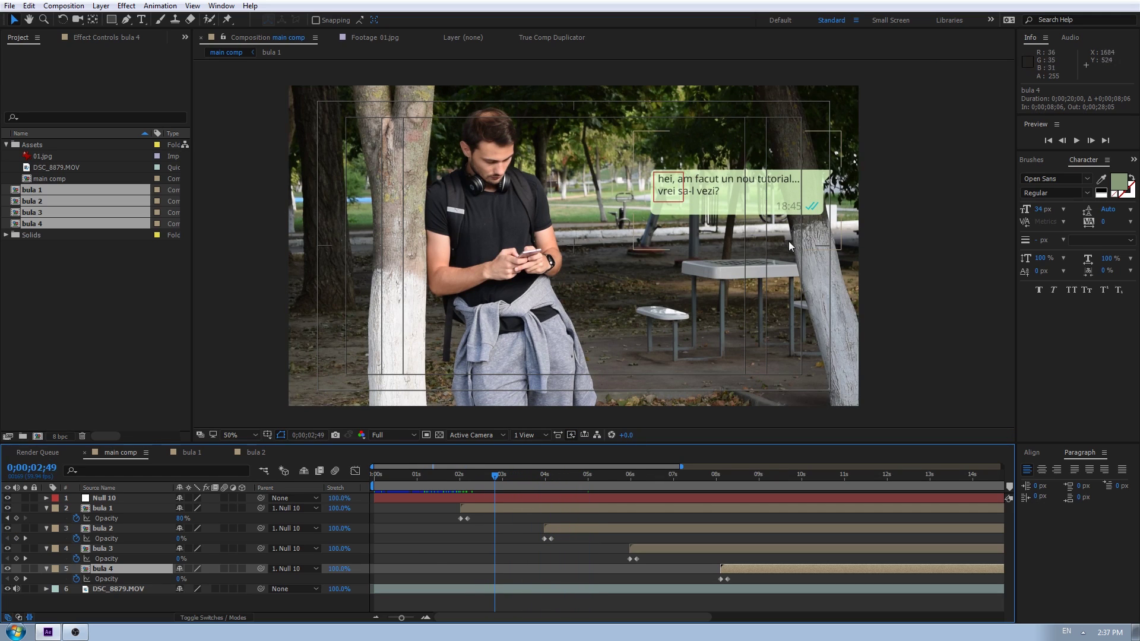
Lower the bubble stack, then keyframe Null 10 sliding it up as the second bubble fades in
click(476, 497)
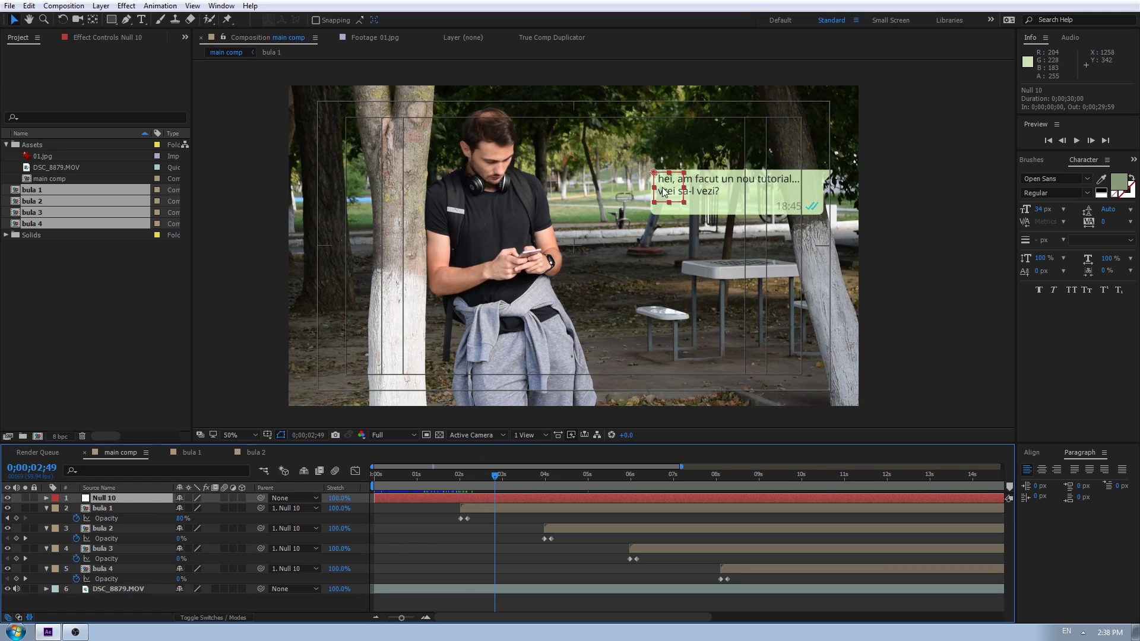
drag(666, 195, 668, 245)
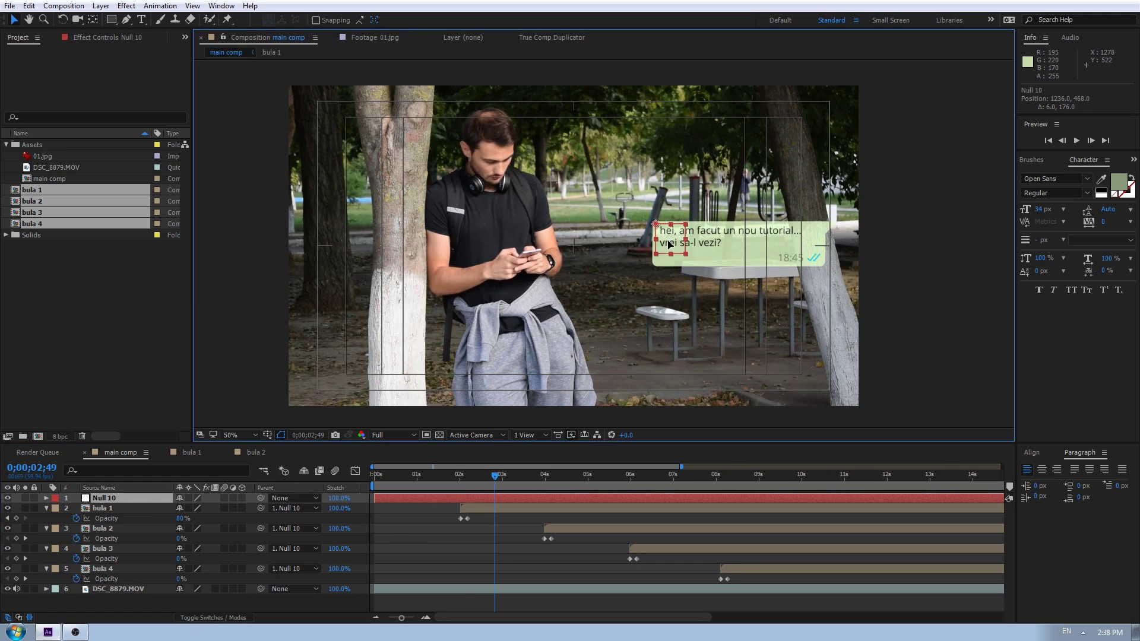
key(Return)
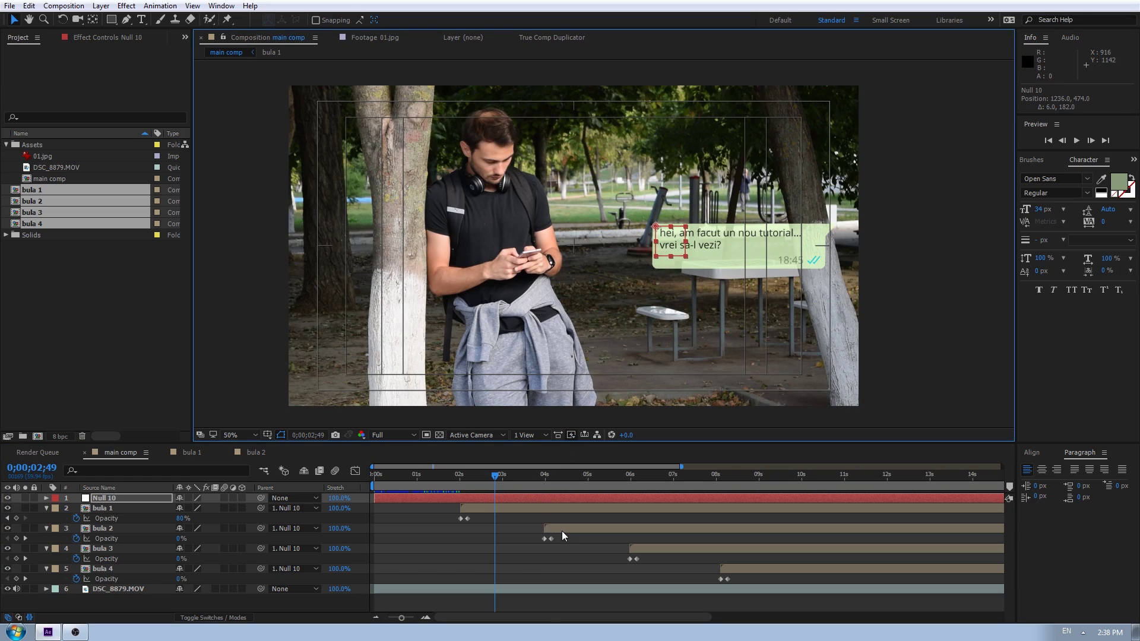
drag(532, 479, 547, 480)
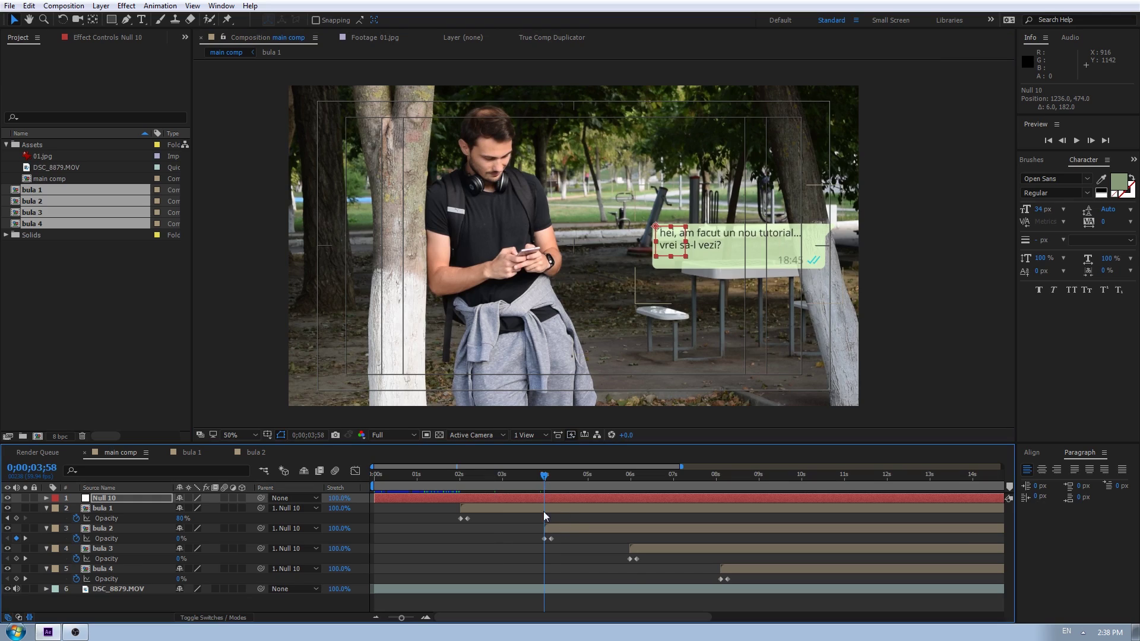
key(p)
click(77, 508)
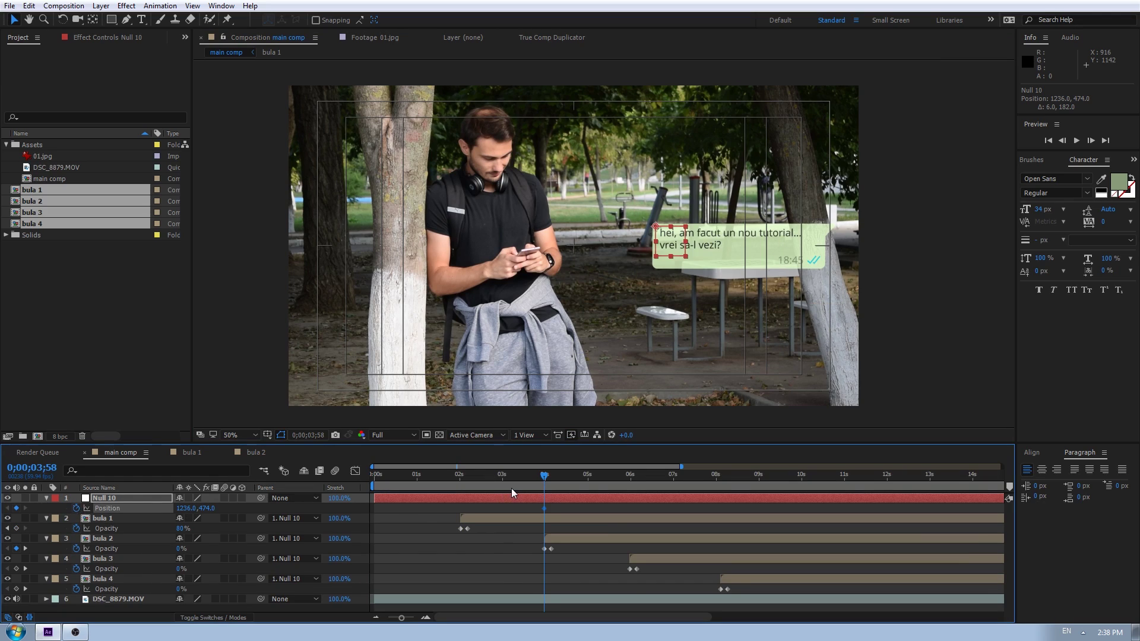
key(shift+Page_Down)
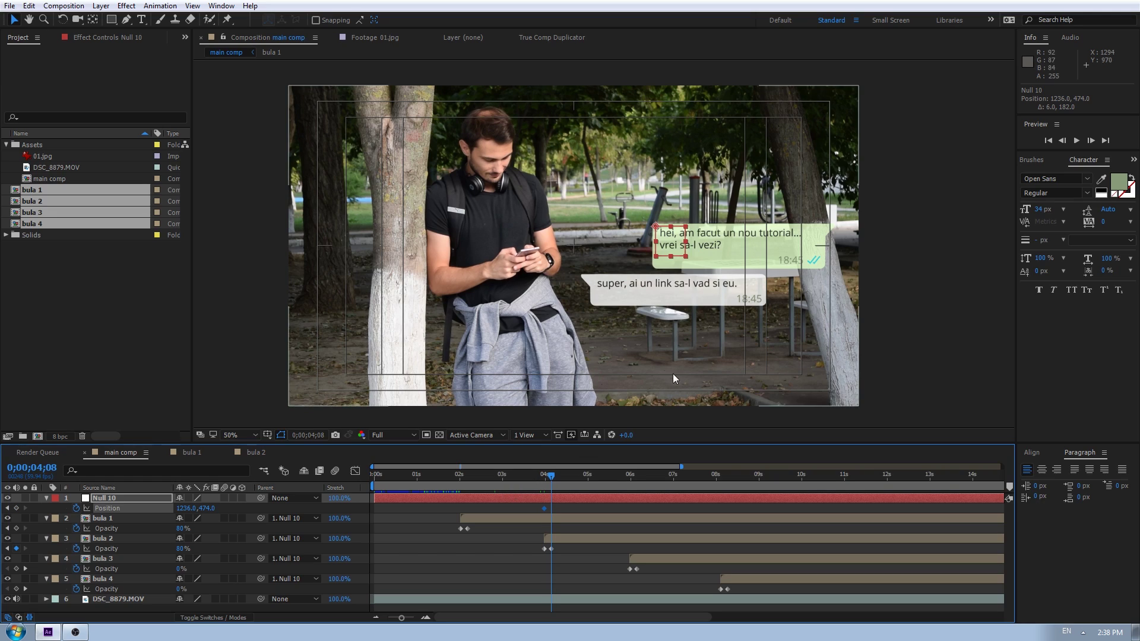
click(669, 240)
drag(670, 241, 669, 229)
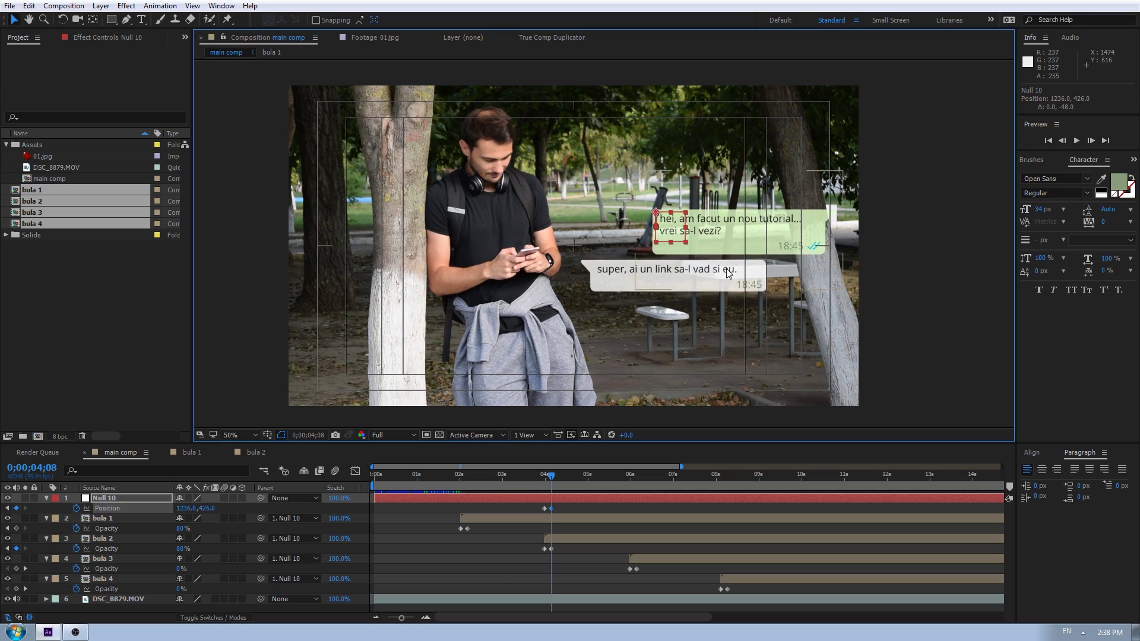
Add Null 10 position keyframes sliding the stack up for the third and fourth bubbles
drag(585, 477, 630, 477)
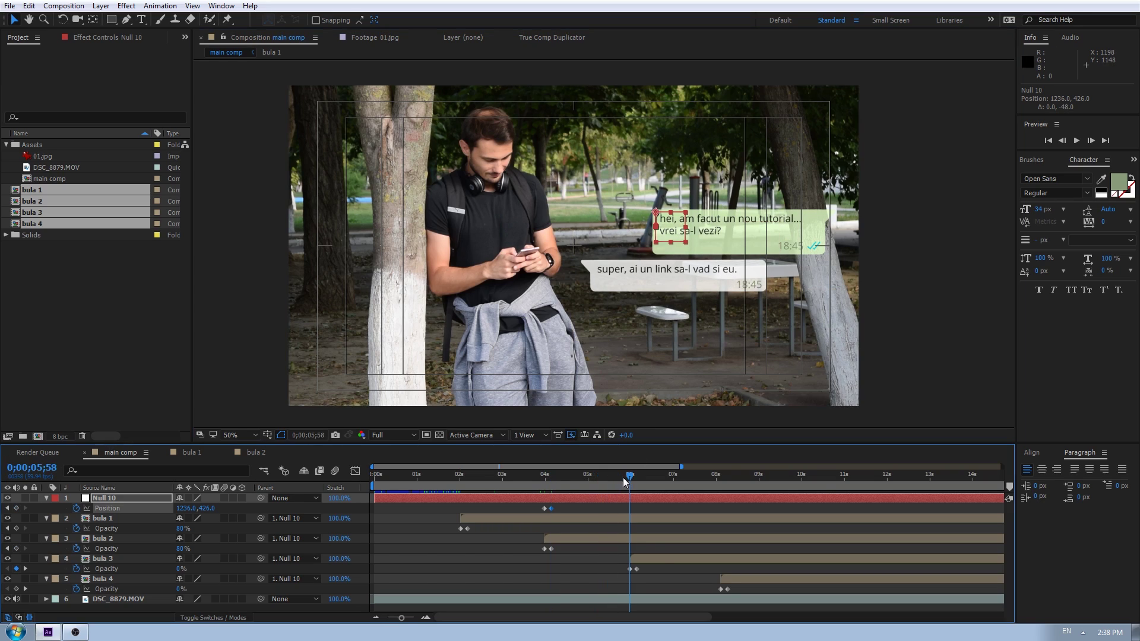
click(662, 560)
click(638, 497)
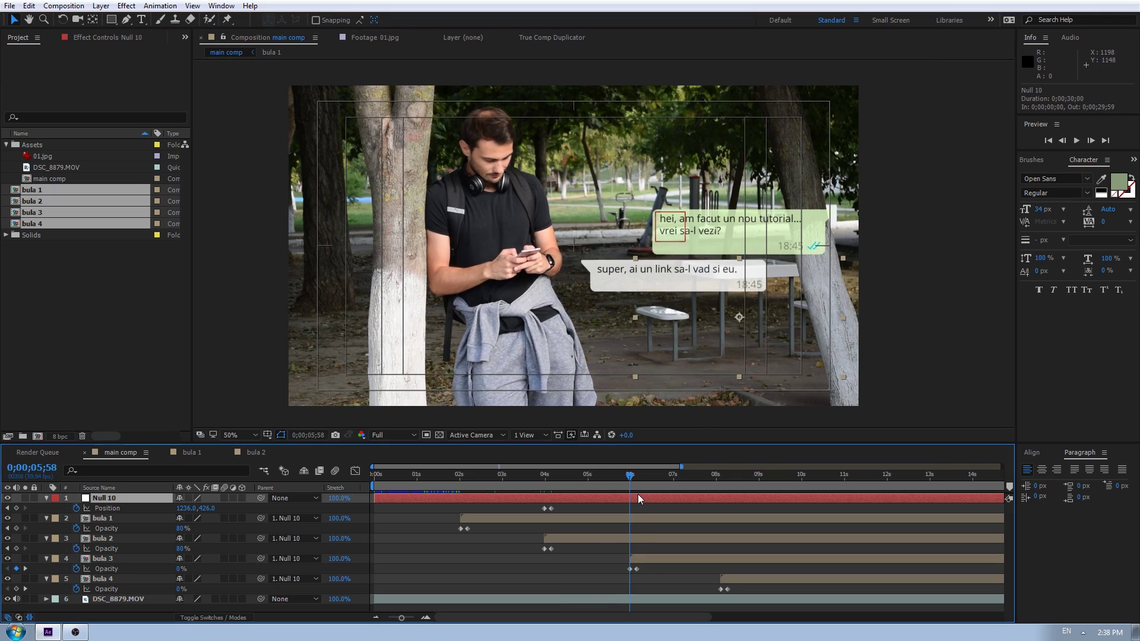
click(20, 511)
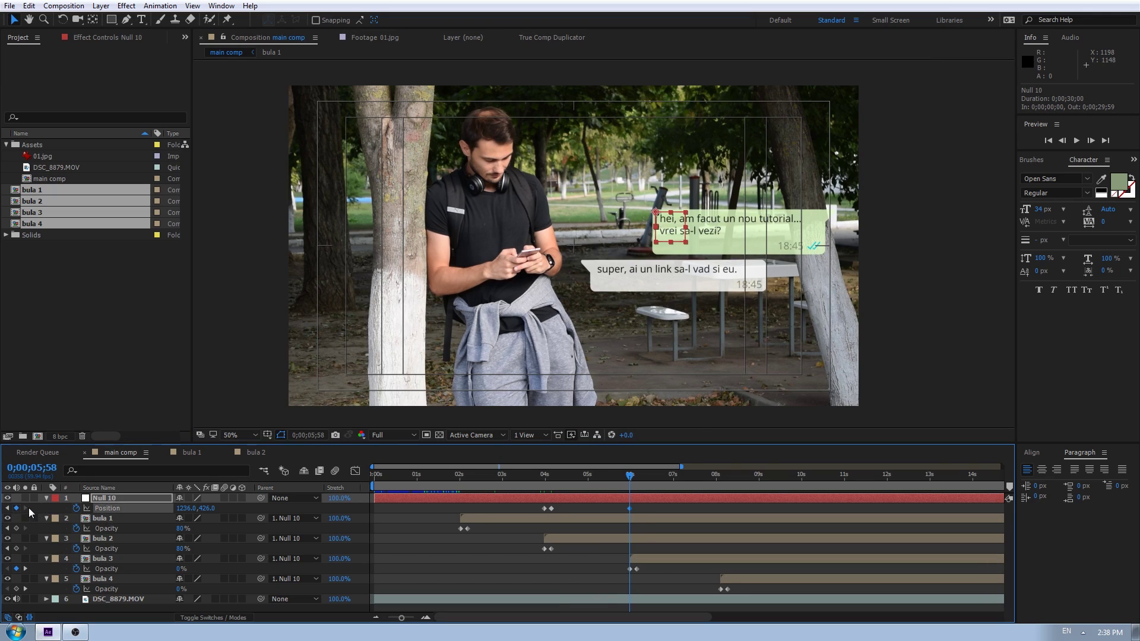
key(shift+Page_Down)
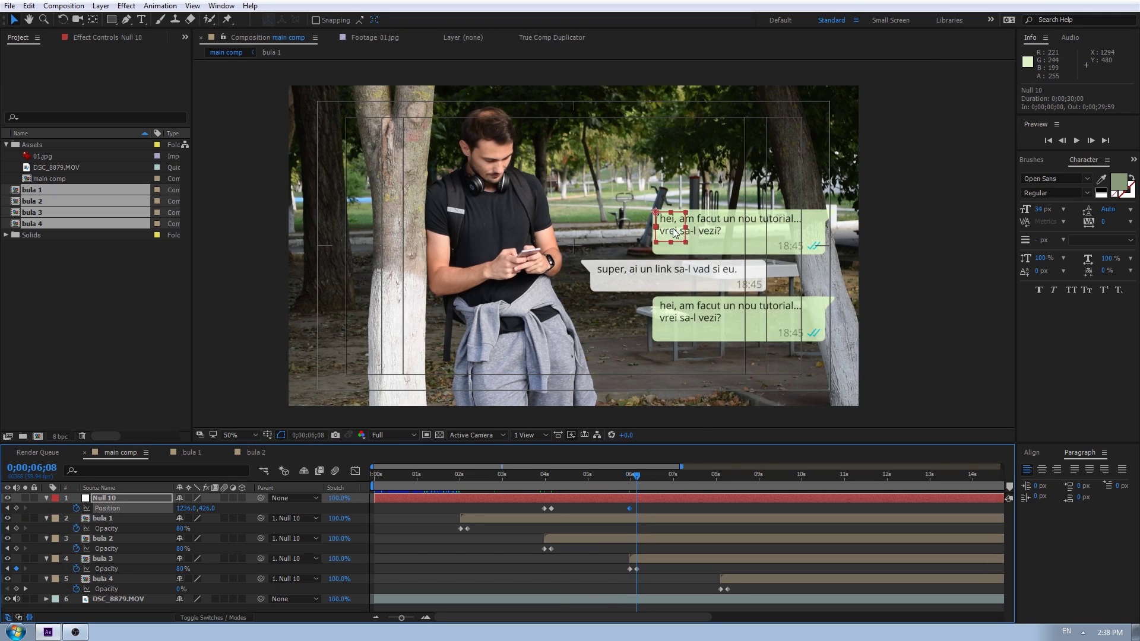
drag(675, 232, 675, 203)
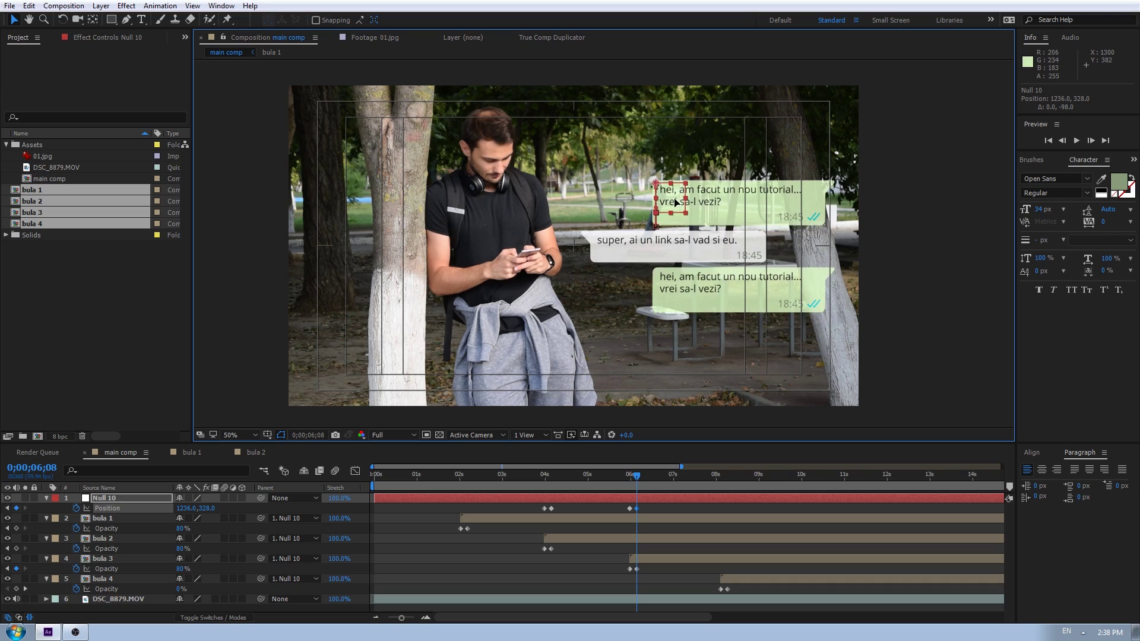
click(720, 476)
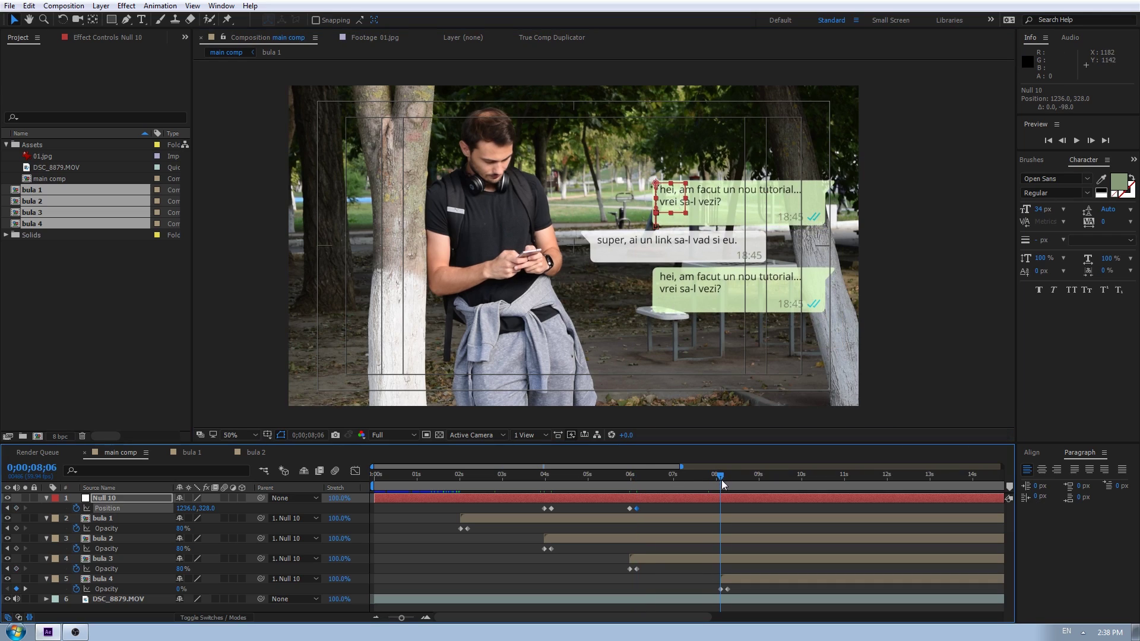
click(16, 508)
drag(724, 476, 730, 477)
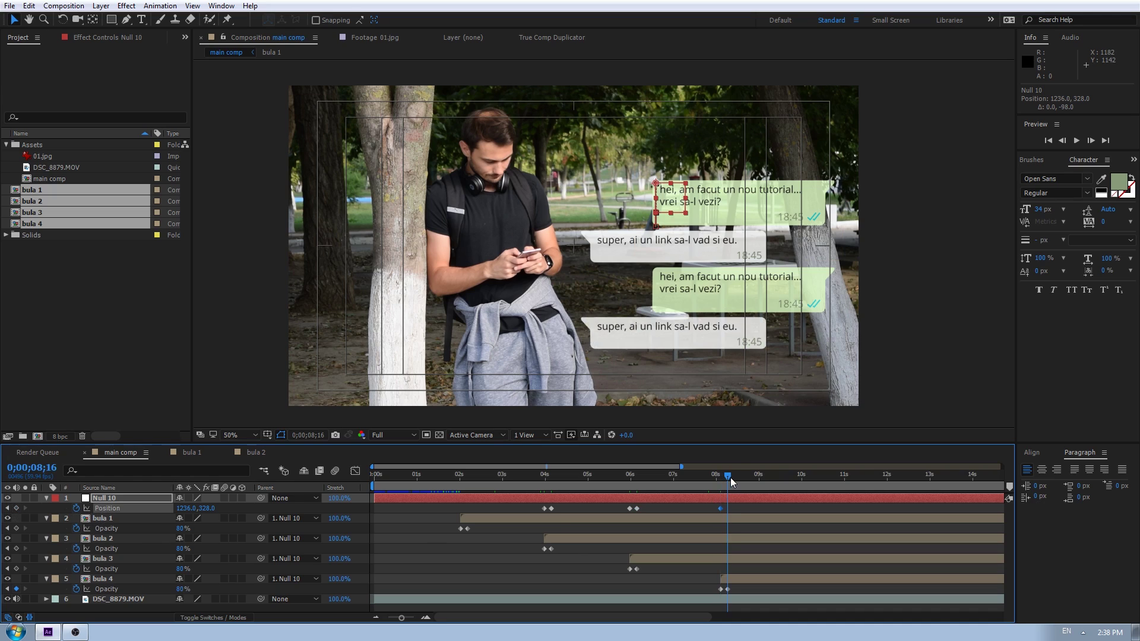
drag(681, 207, 681, 181)
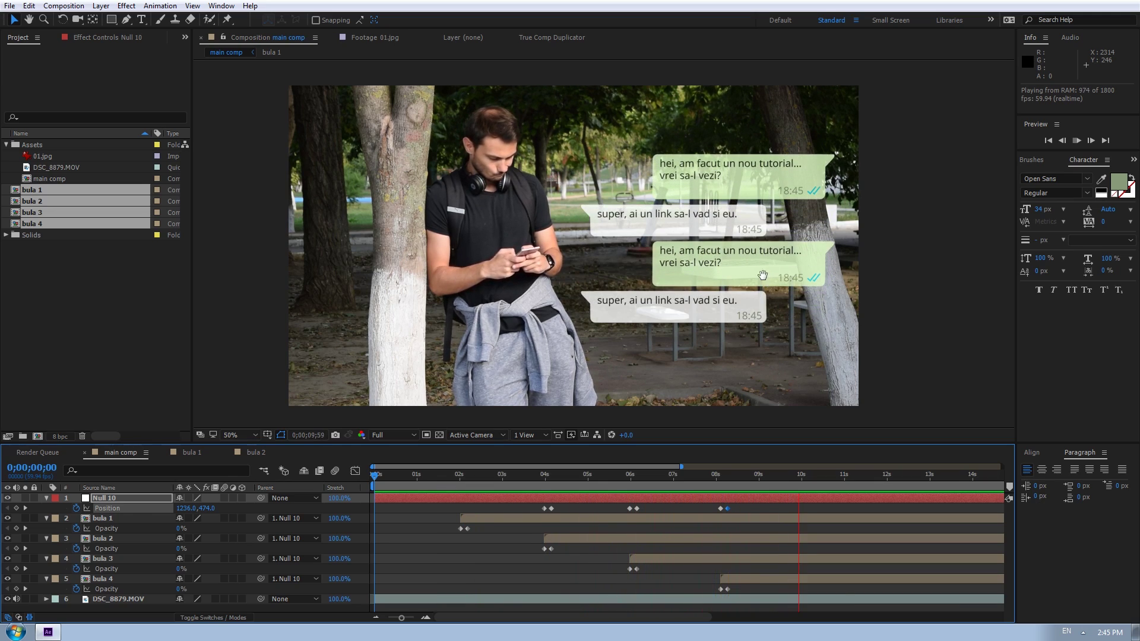
key(space)
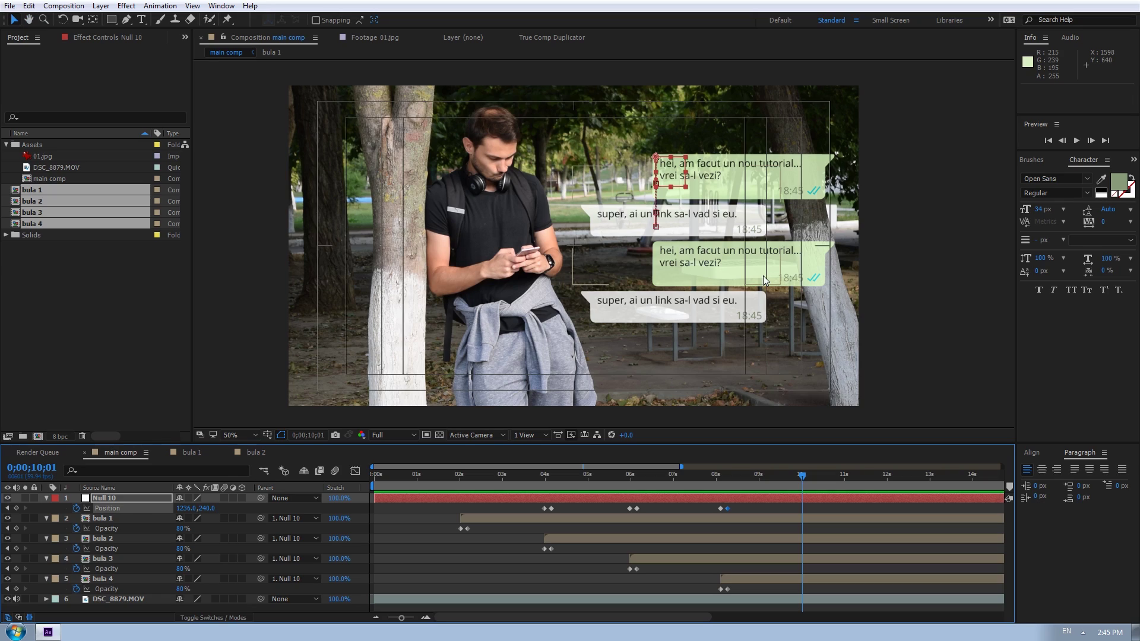